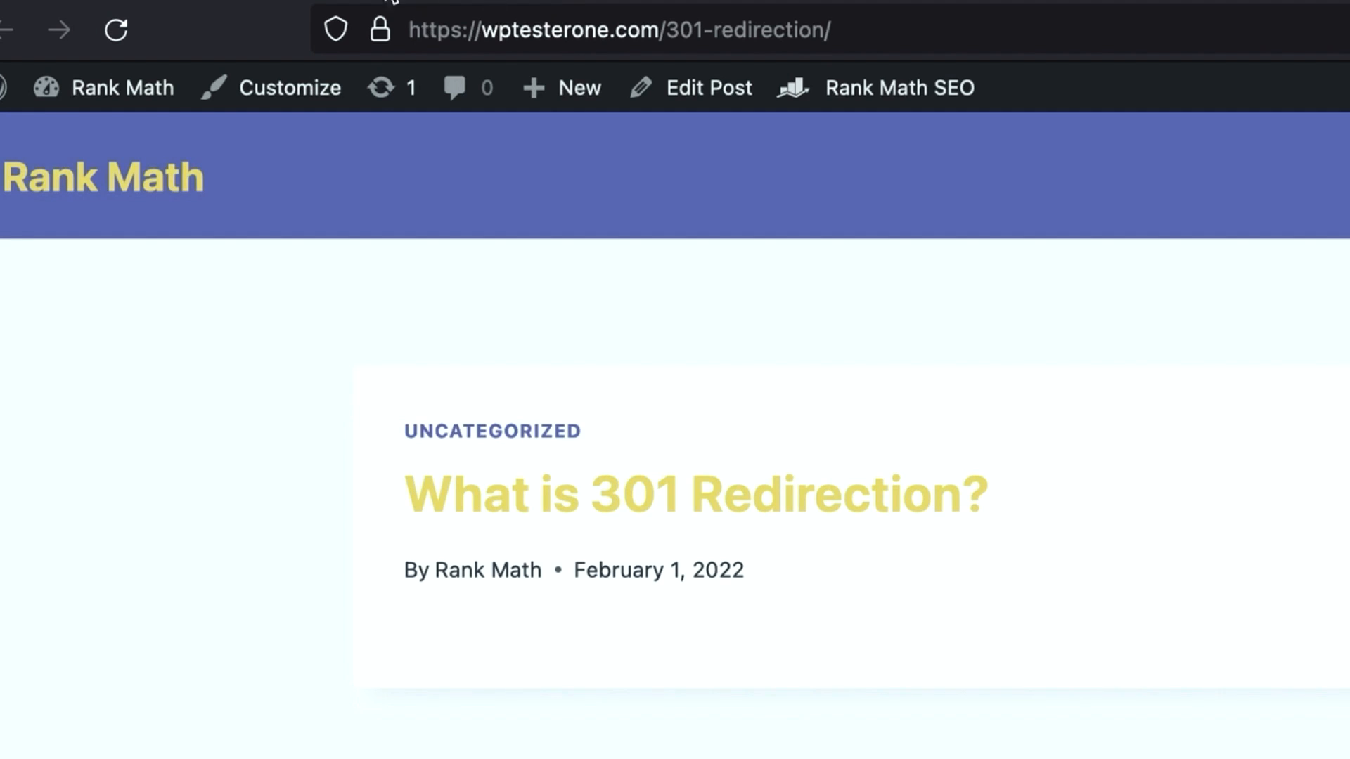
- Open the Rank Math dashboard in the WordPress admin and locate the Redirections module among the modules
left_click(369, 1)
left_click(33, 84)
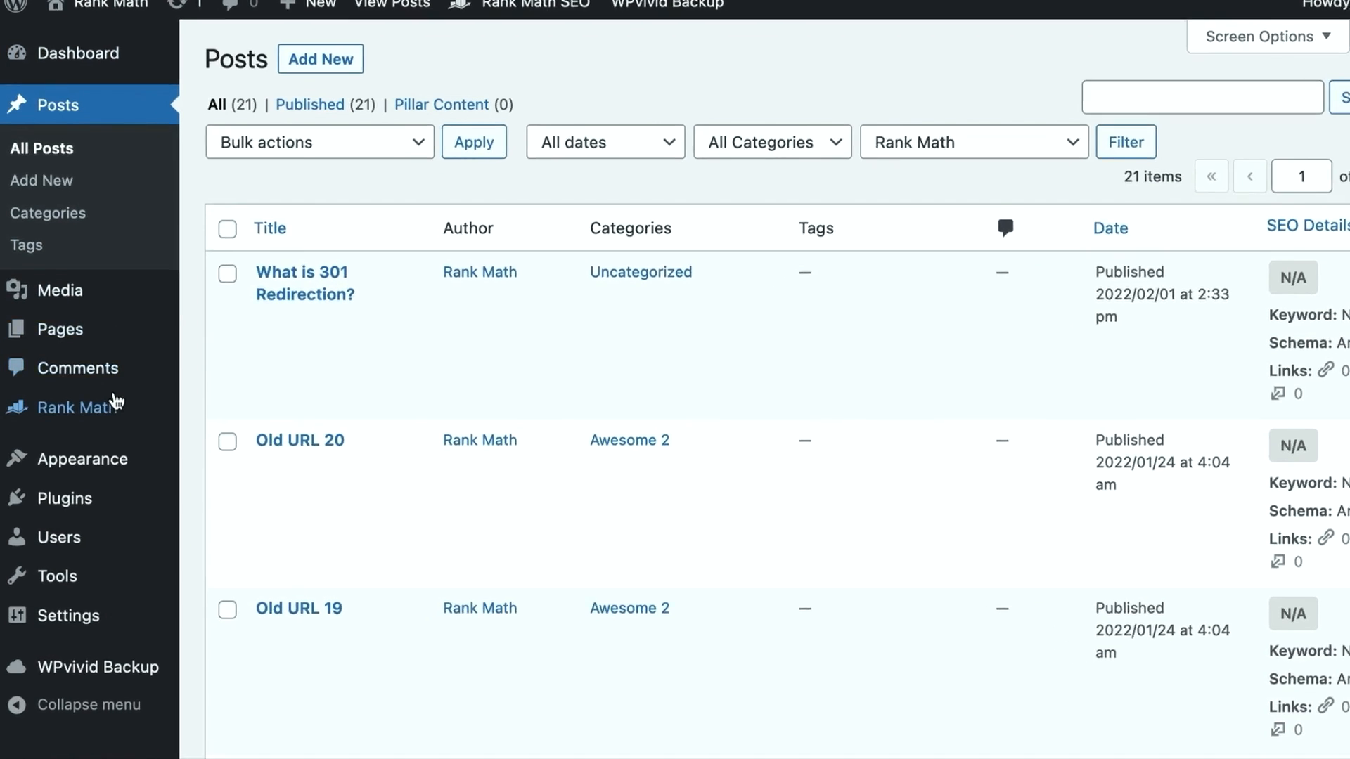
mouse_move(76, 316)
left_click(271, 315)
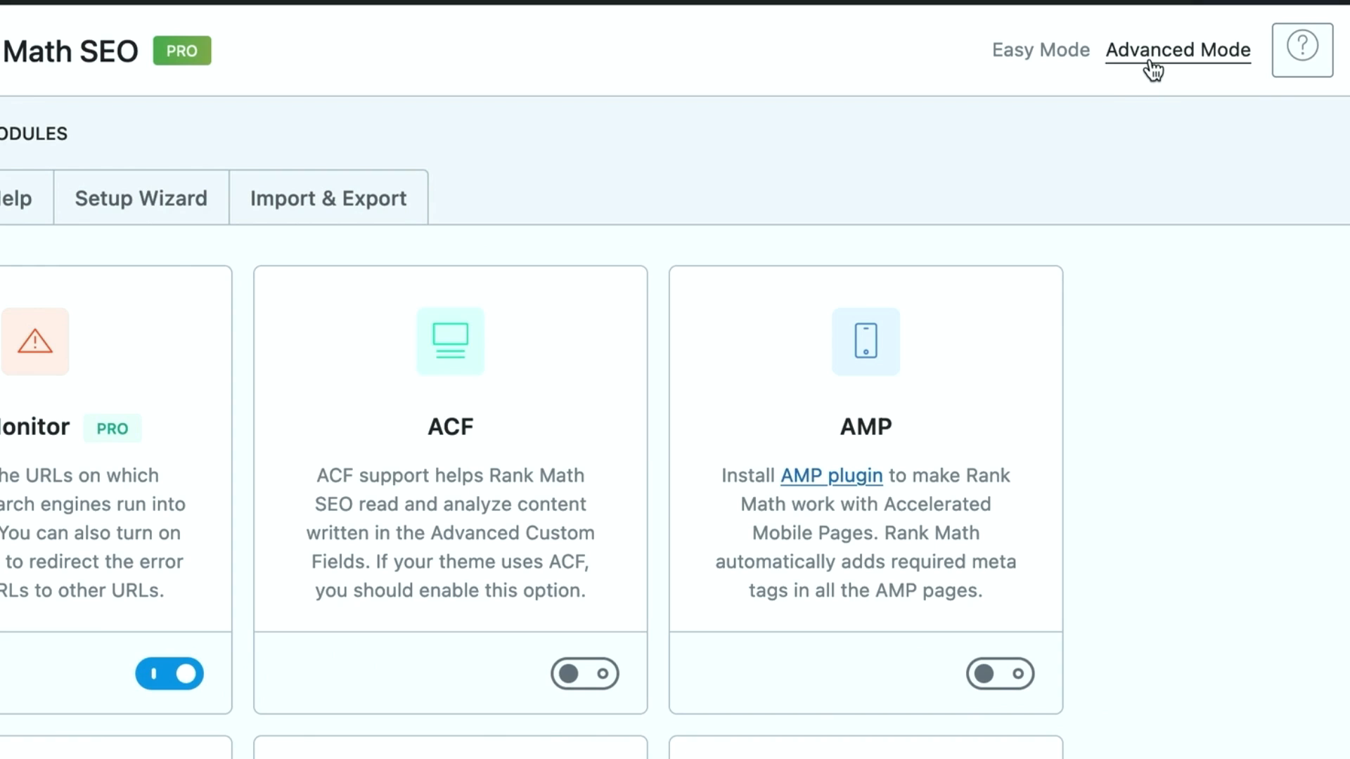
scroll(1063, 330, "down", 10)
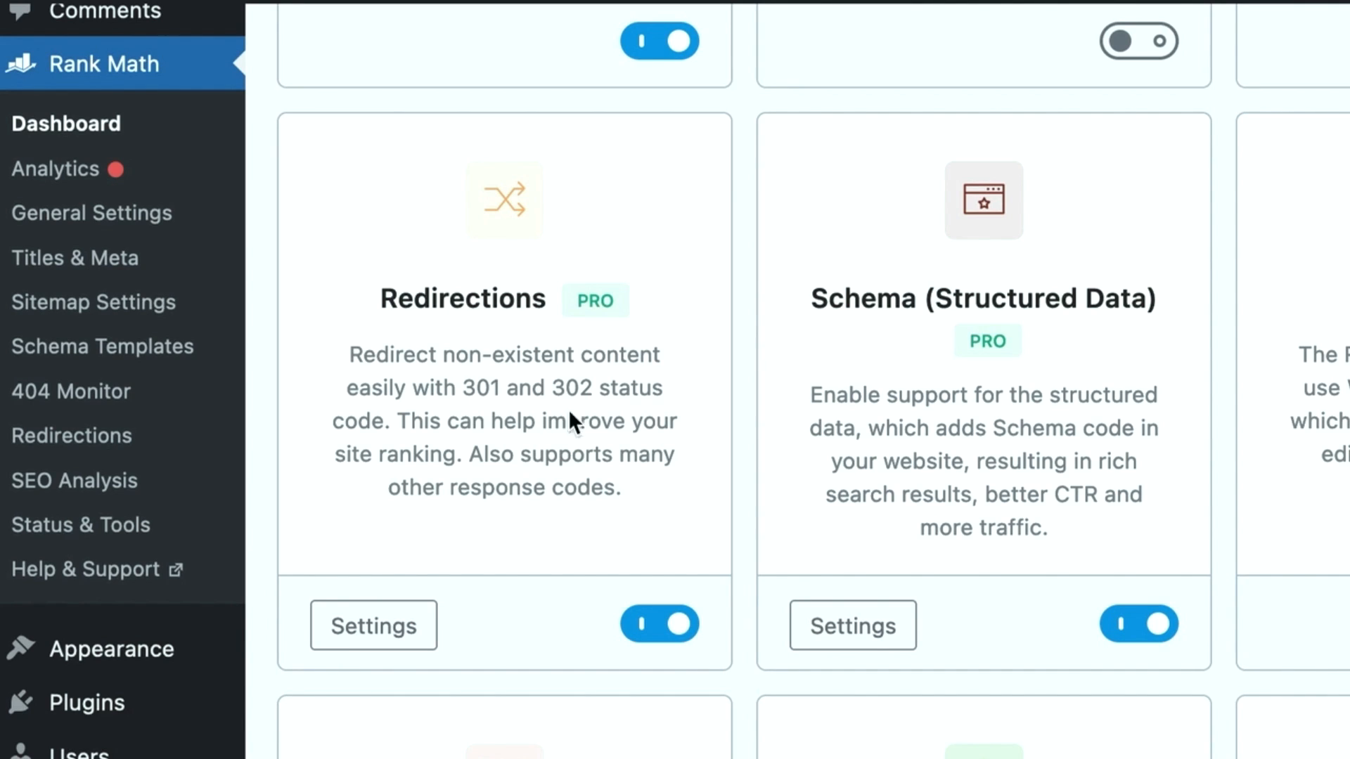
- Enable Auto Post Redirect in Rank Math's general Redirections settings with the 301 Permanent Move type, and save the changes
left_click(169, 219)
scroll(398, 393, "down", 3)
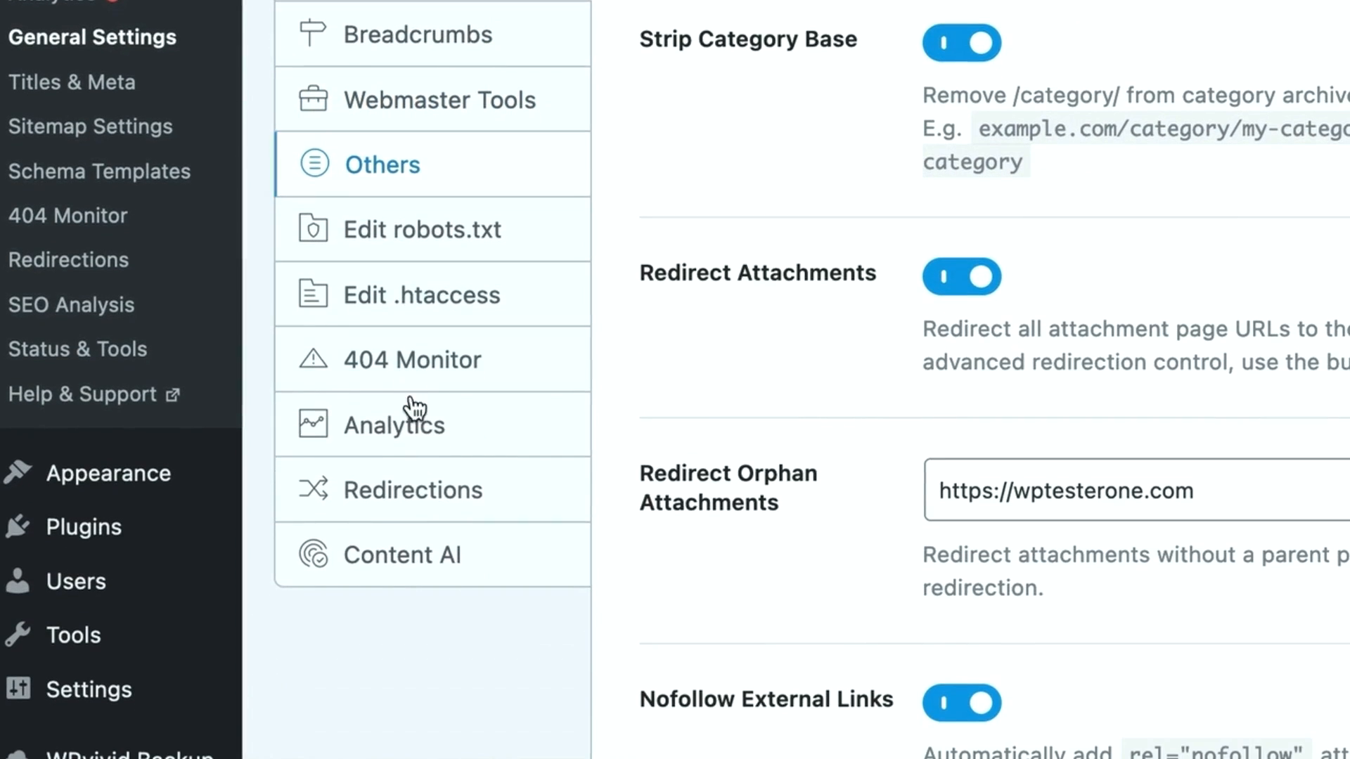
left_click(419, 497)
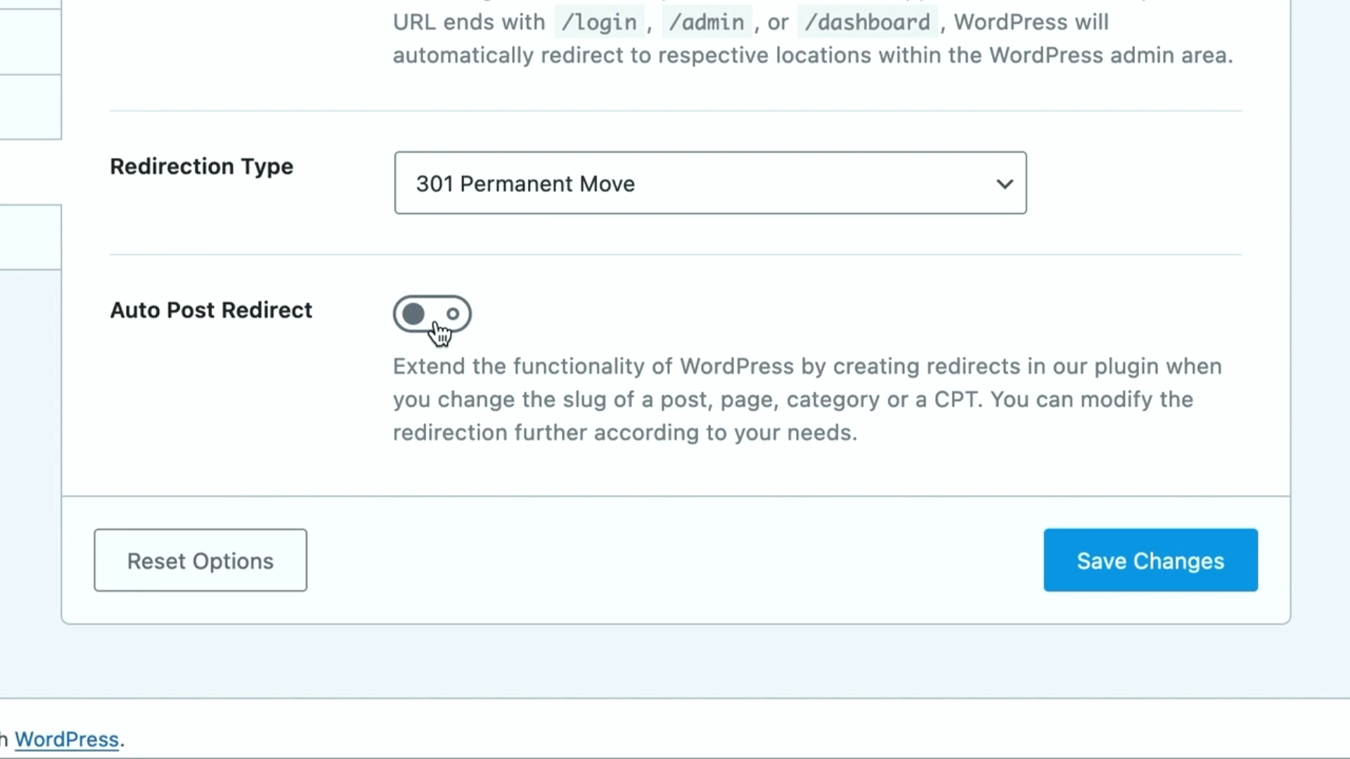
left_click(438, 328)
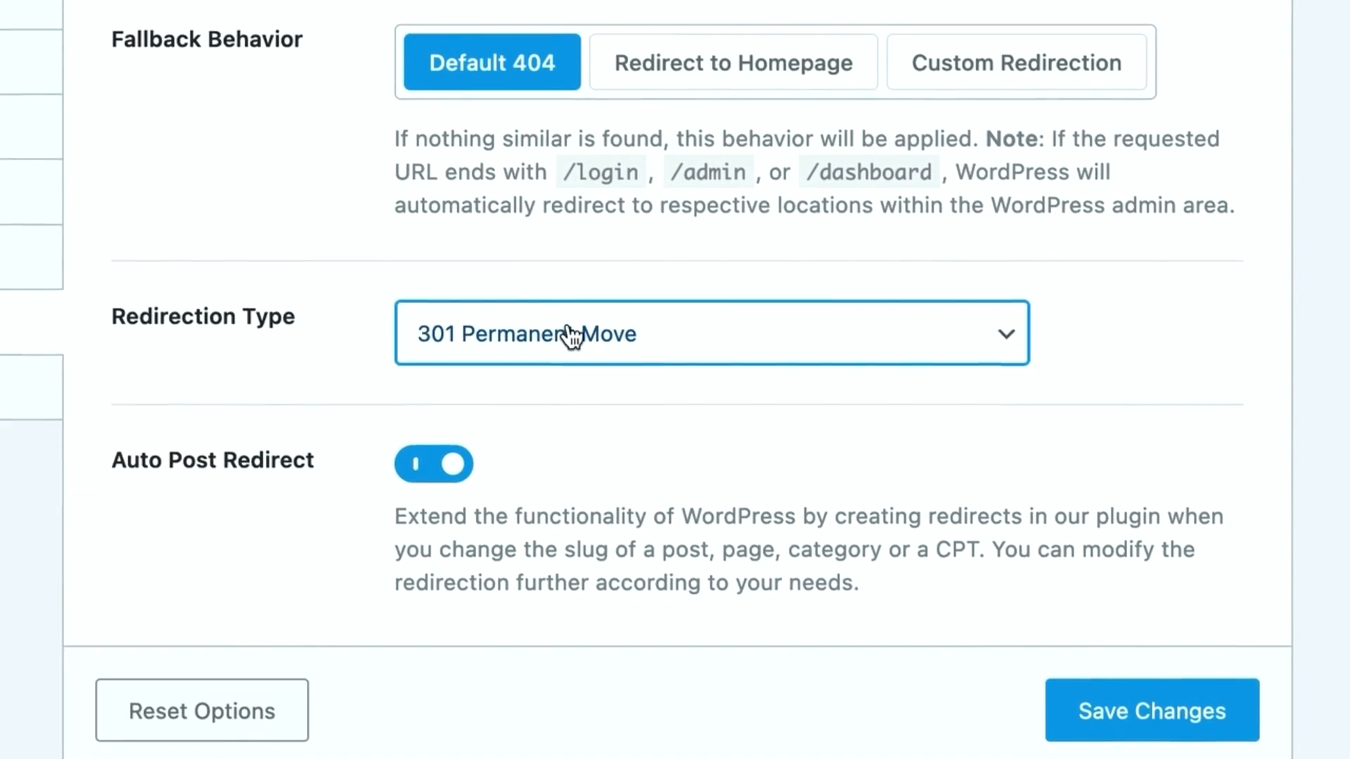
scroll(571, 336, "down", 1)
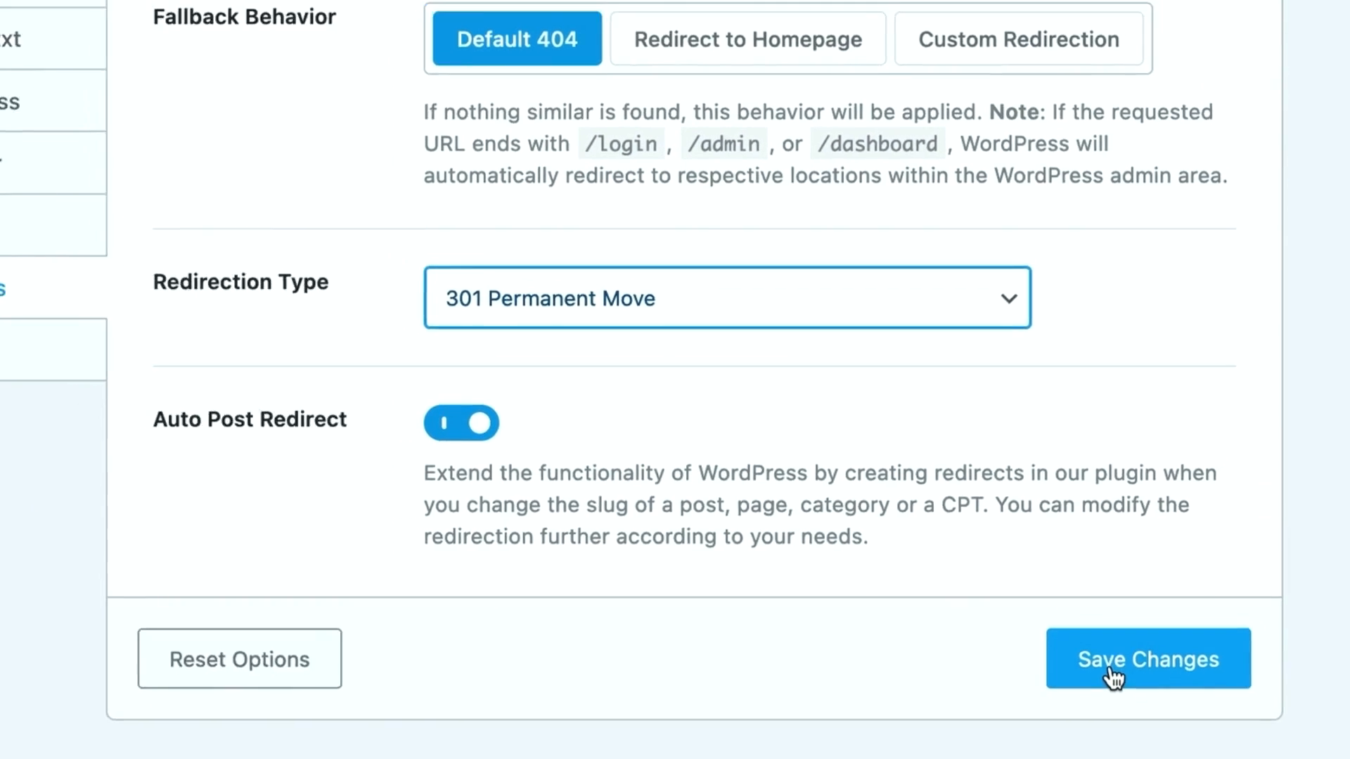
left_click(1112, 678)
- Change the URL slug of the post "What is 301 Redirection?" to redirection and update the post
mouse_move(54, 155)
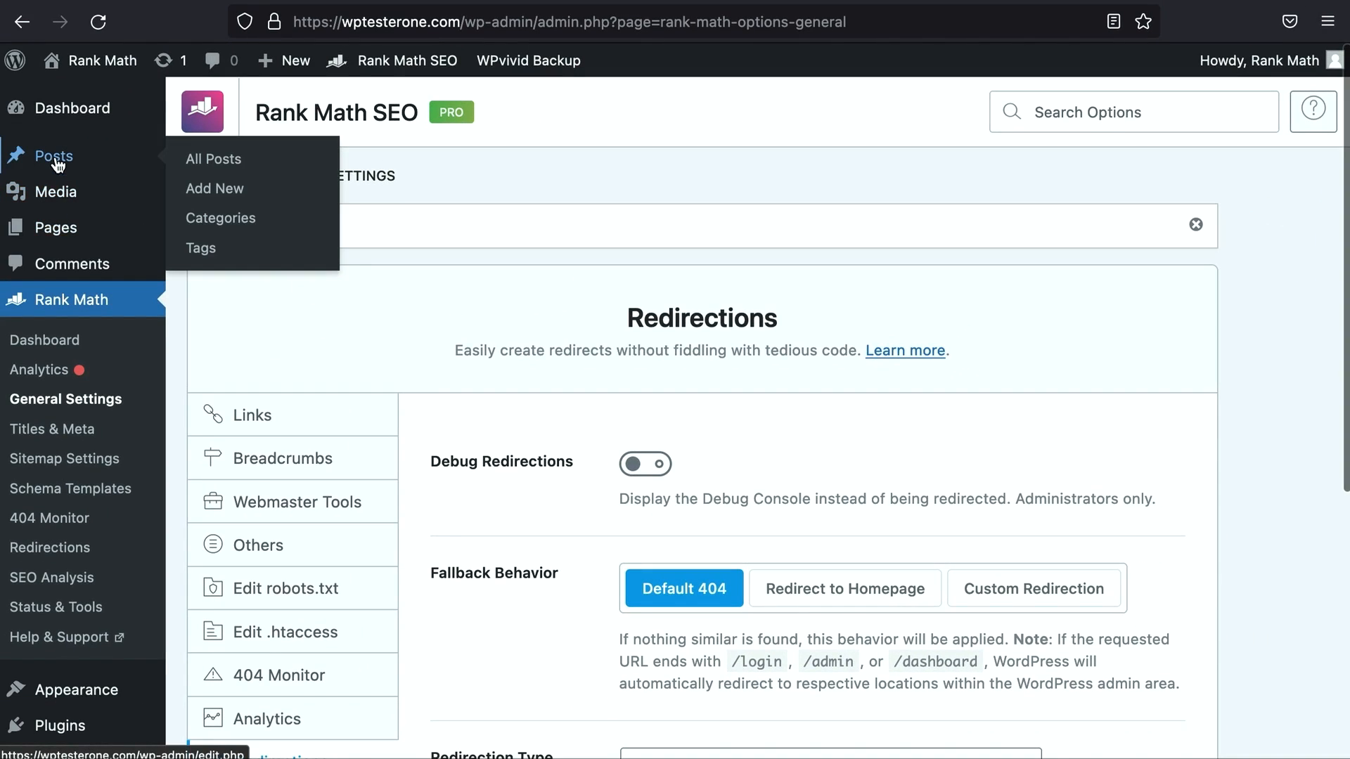
left_click(209, 162)
left_click(247, 352)
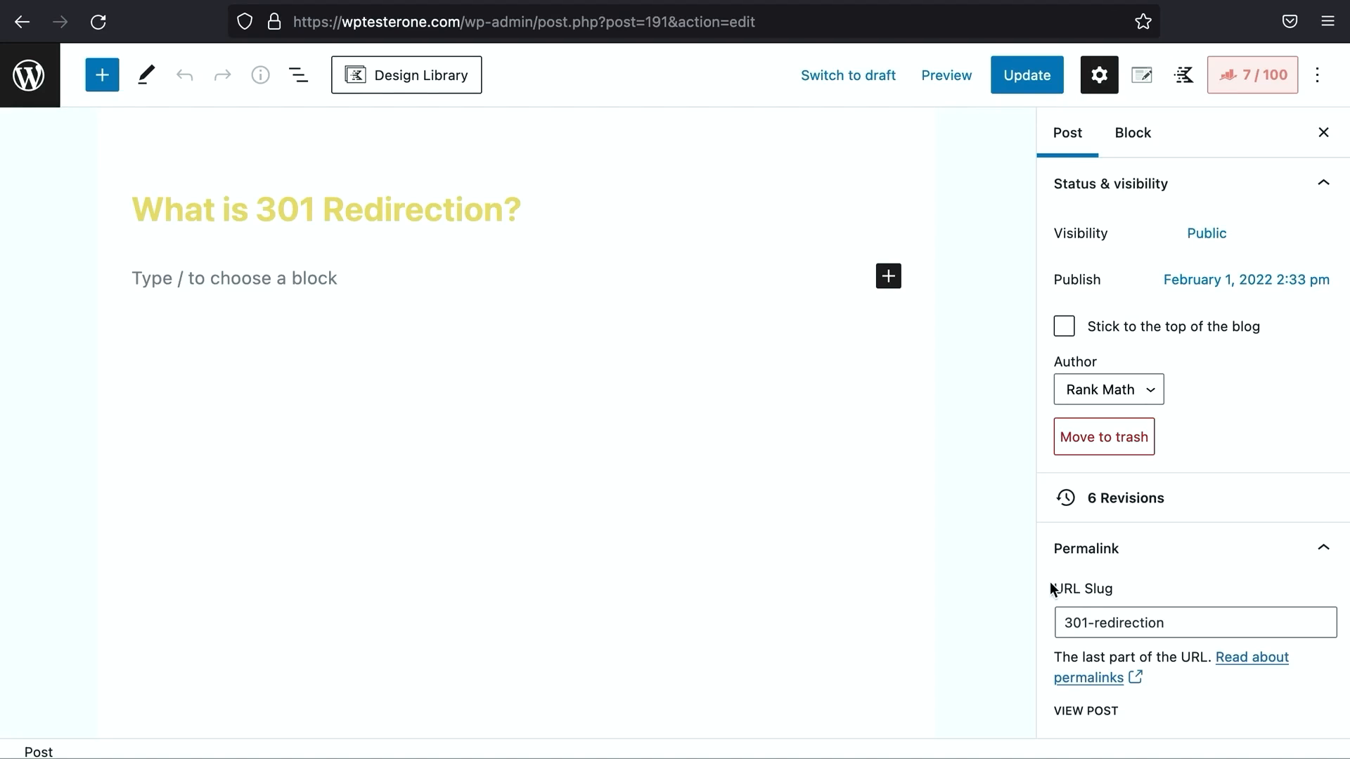
scroll(1095, 624, "down", 3)
left_click_drag(1094, 412, 1061, 412)
key("BackSpace")
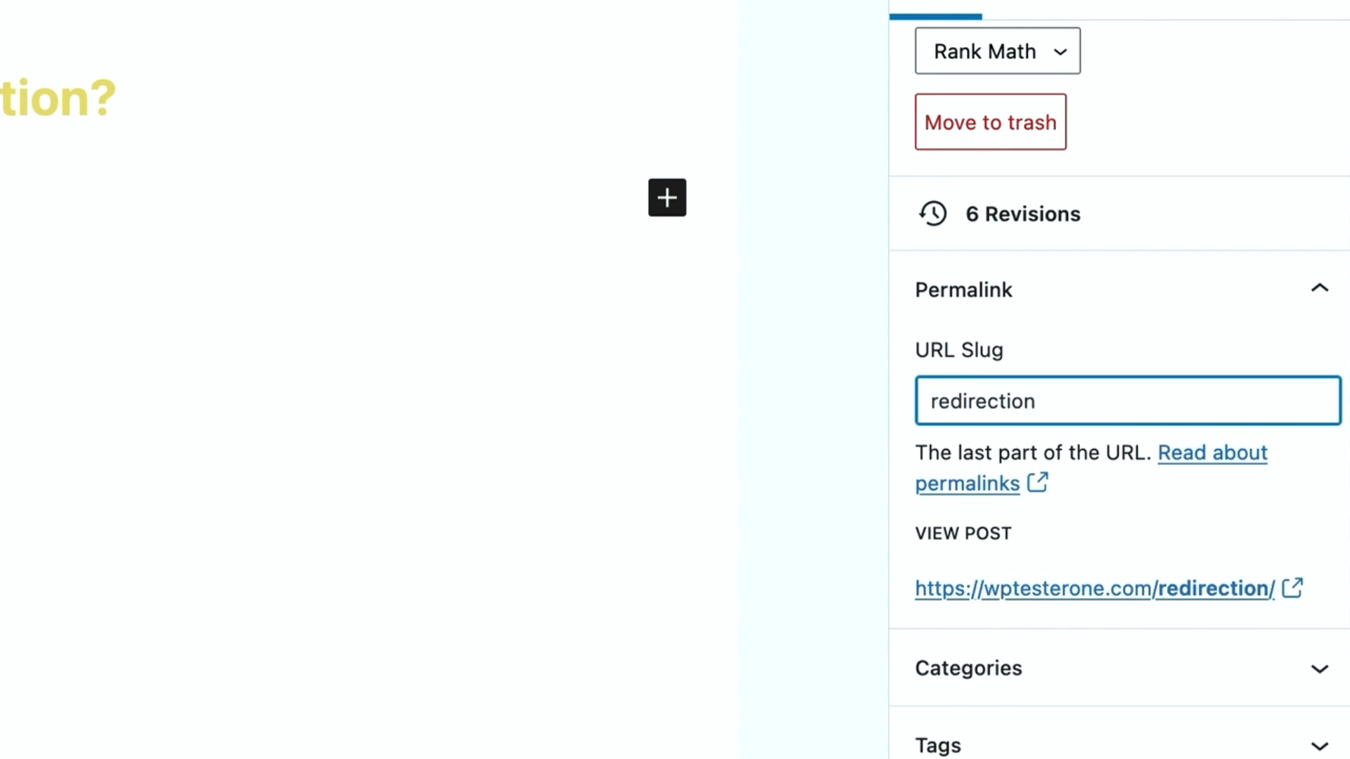
left_click(1015, 82)
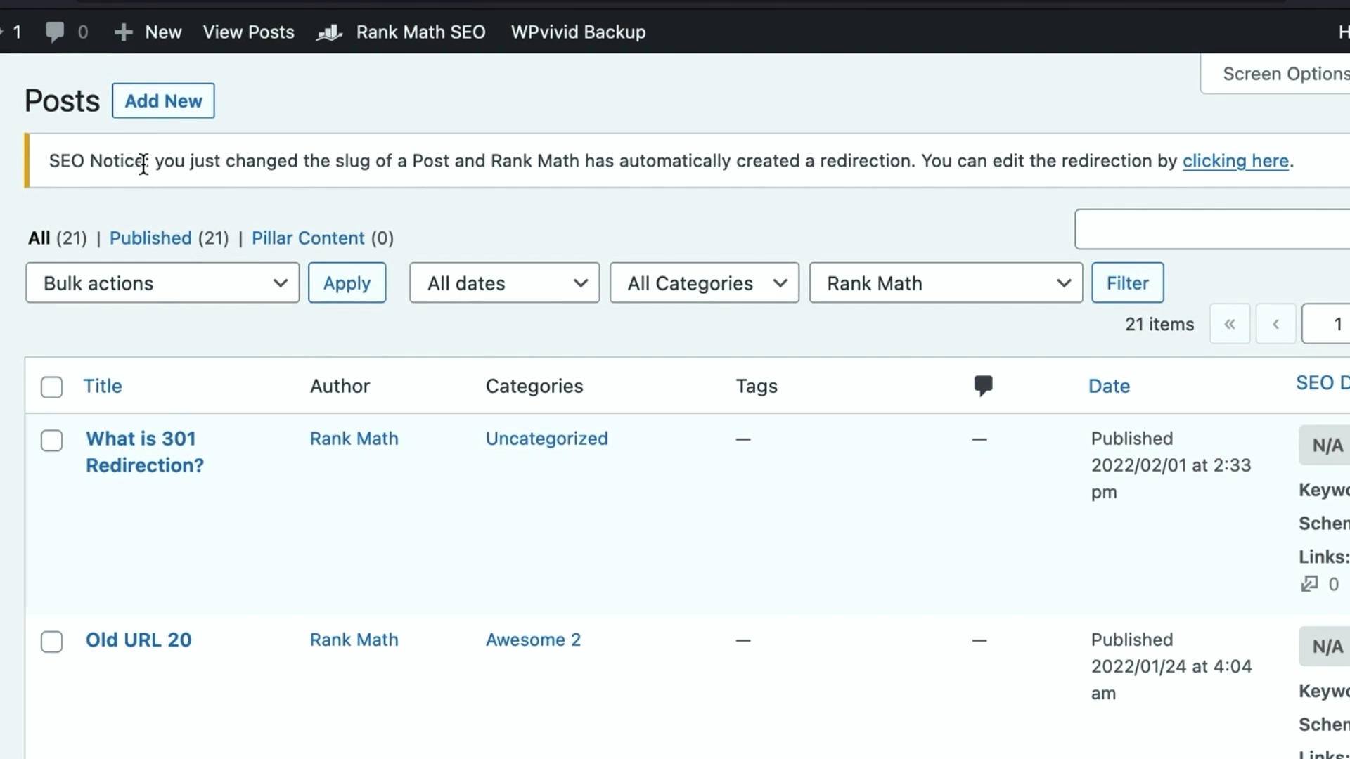
- Read the SEO notice about the slug change, review the 301-redirection entry's settings, and return to the redirections list
left_click_drag(154, 163, 910, 160)
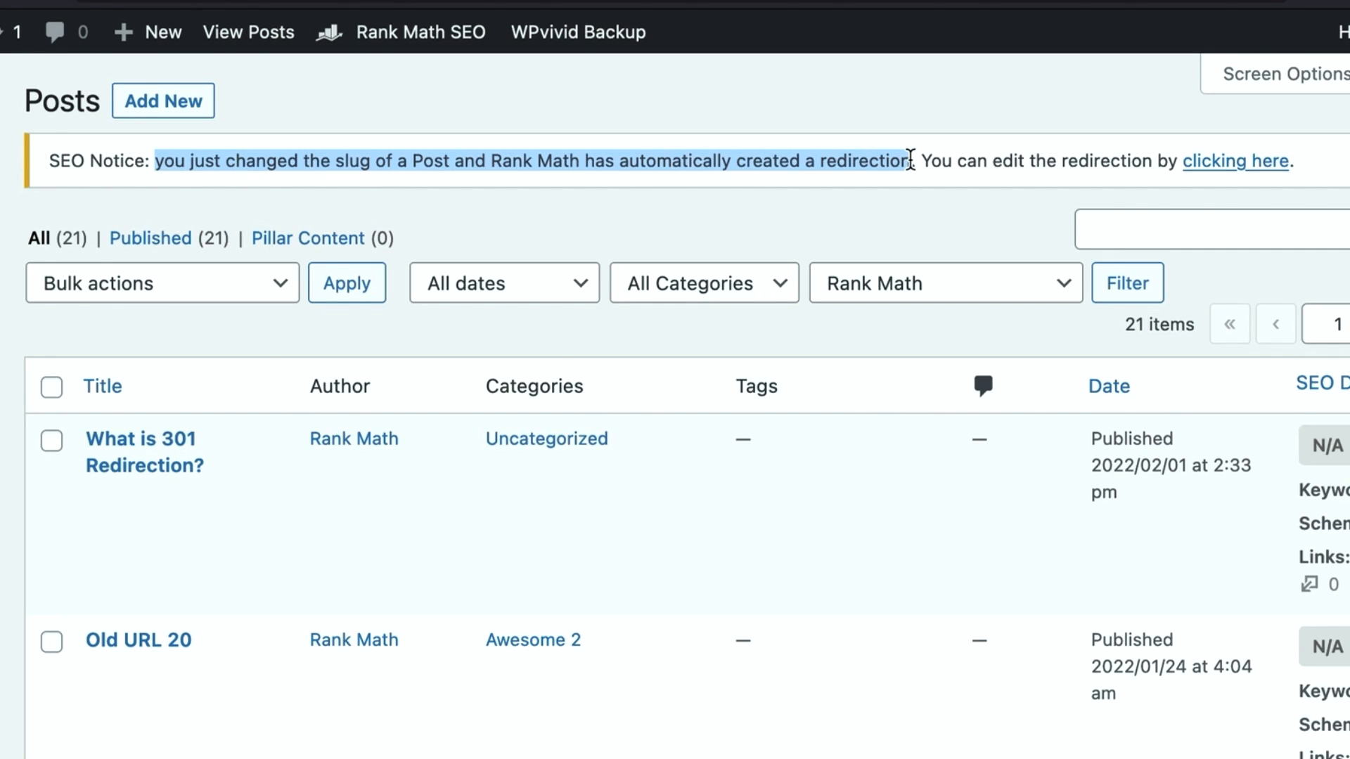
left_click(1209, 165)
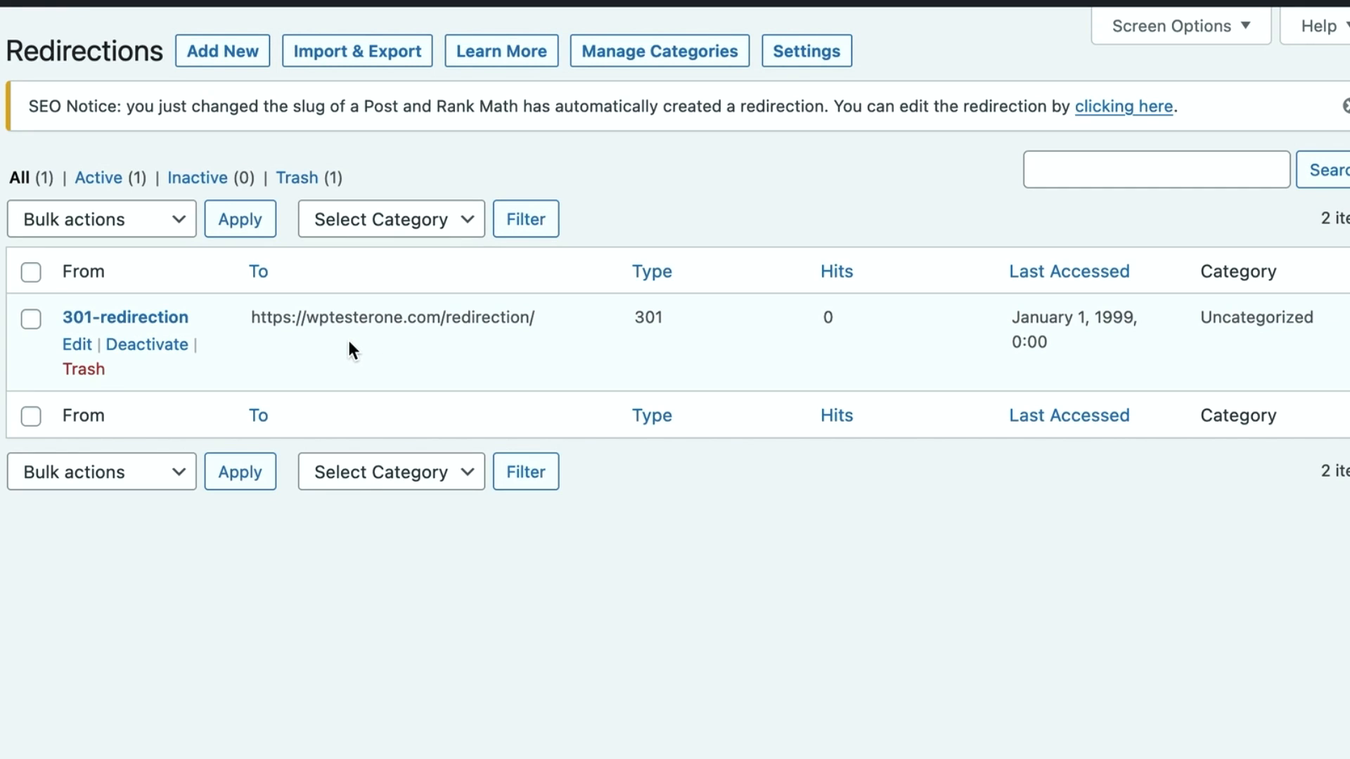
left_click(71, 344)
scroll(314, 414, "down", 5)
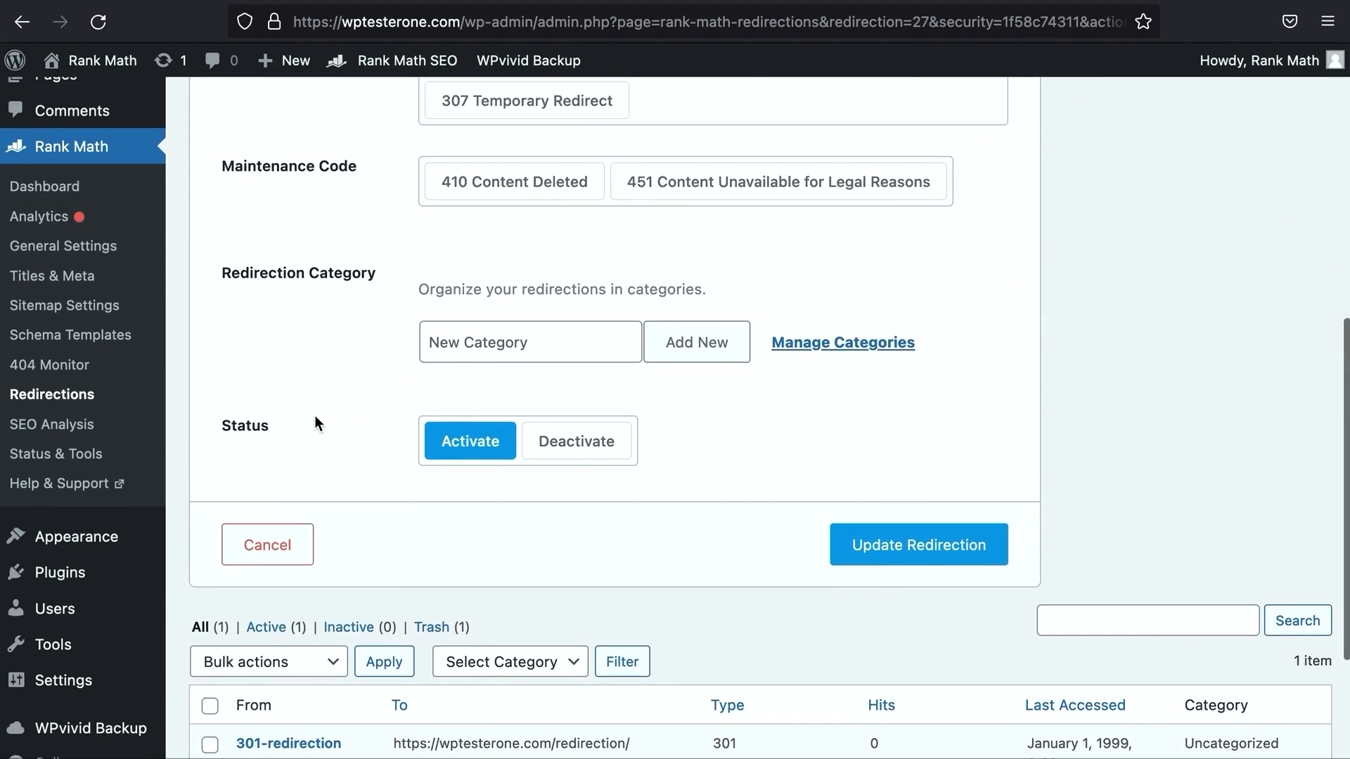
scroll(314, 415, "up", 8)
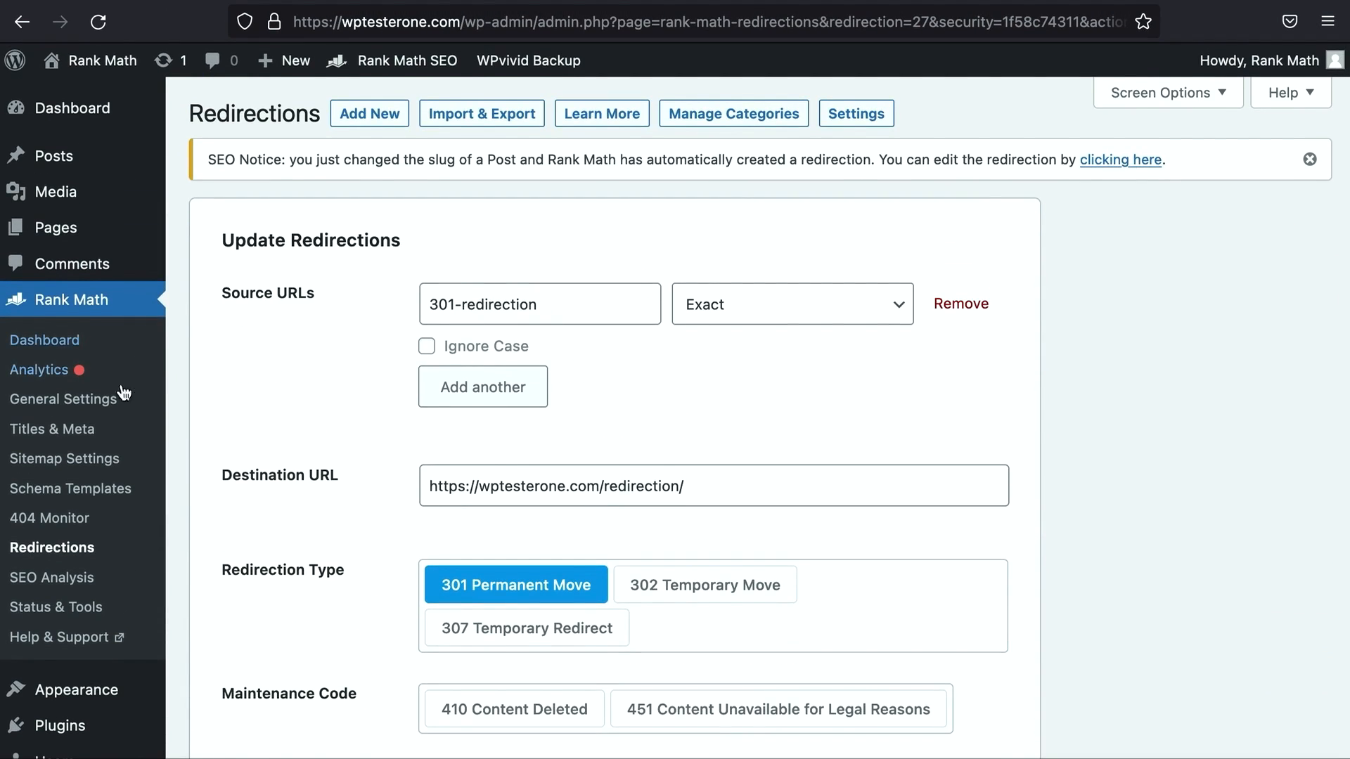
left_click(61, 561)
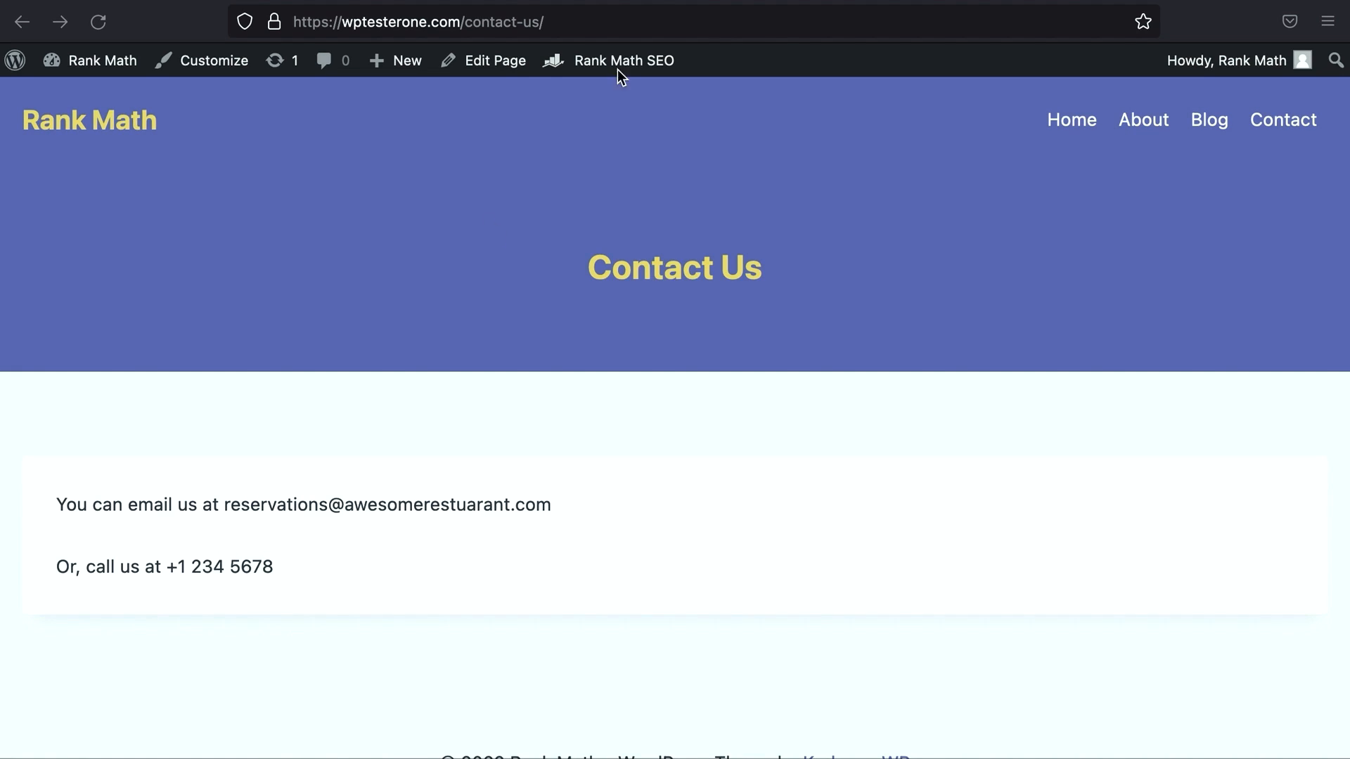
- Compare the Contact Us page with the content of the locate-us page
left_click(622, 1)
scroll(634, 241, "down", 1)
scroll(636, 248, "down", 6)
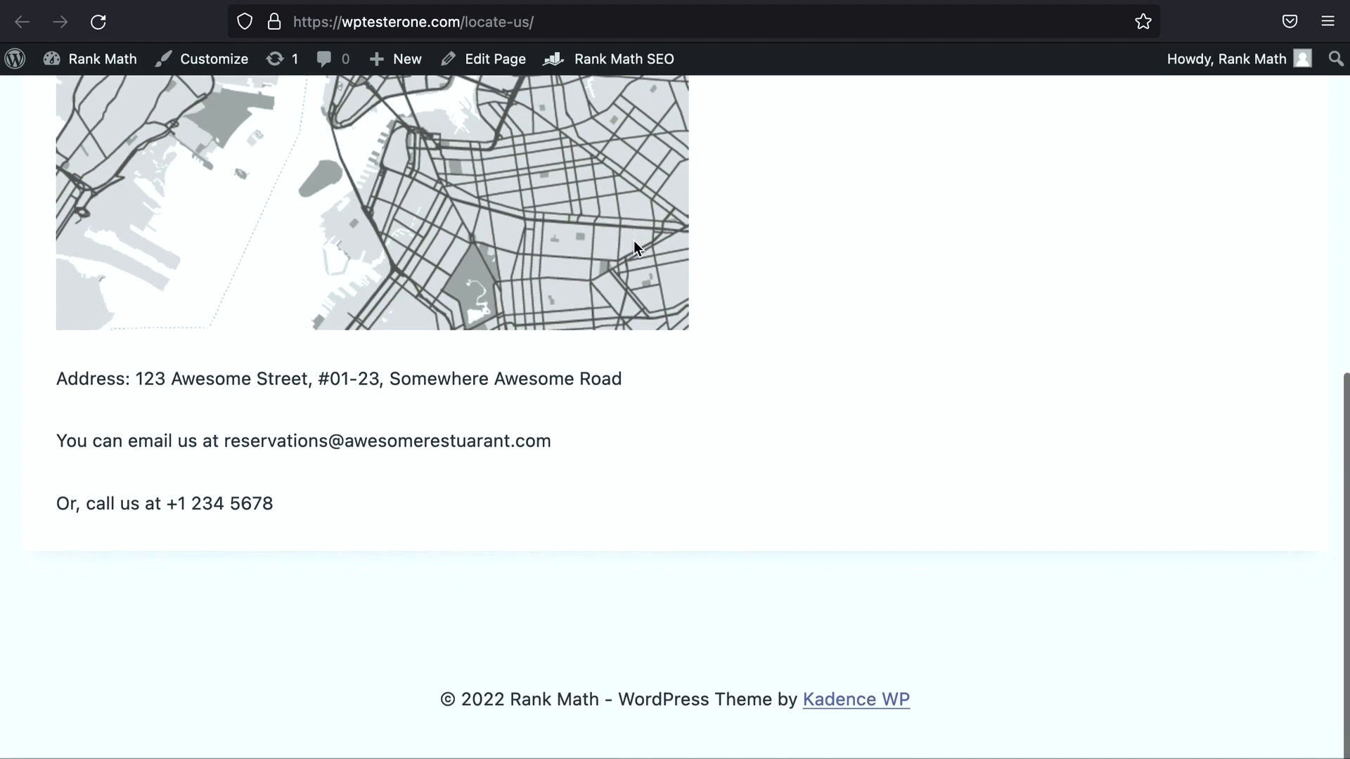
scroll(634, 240, "up", 3)
scroll(635, 241, "up", 2)
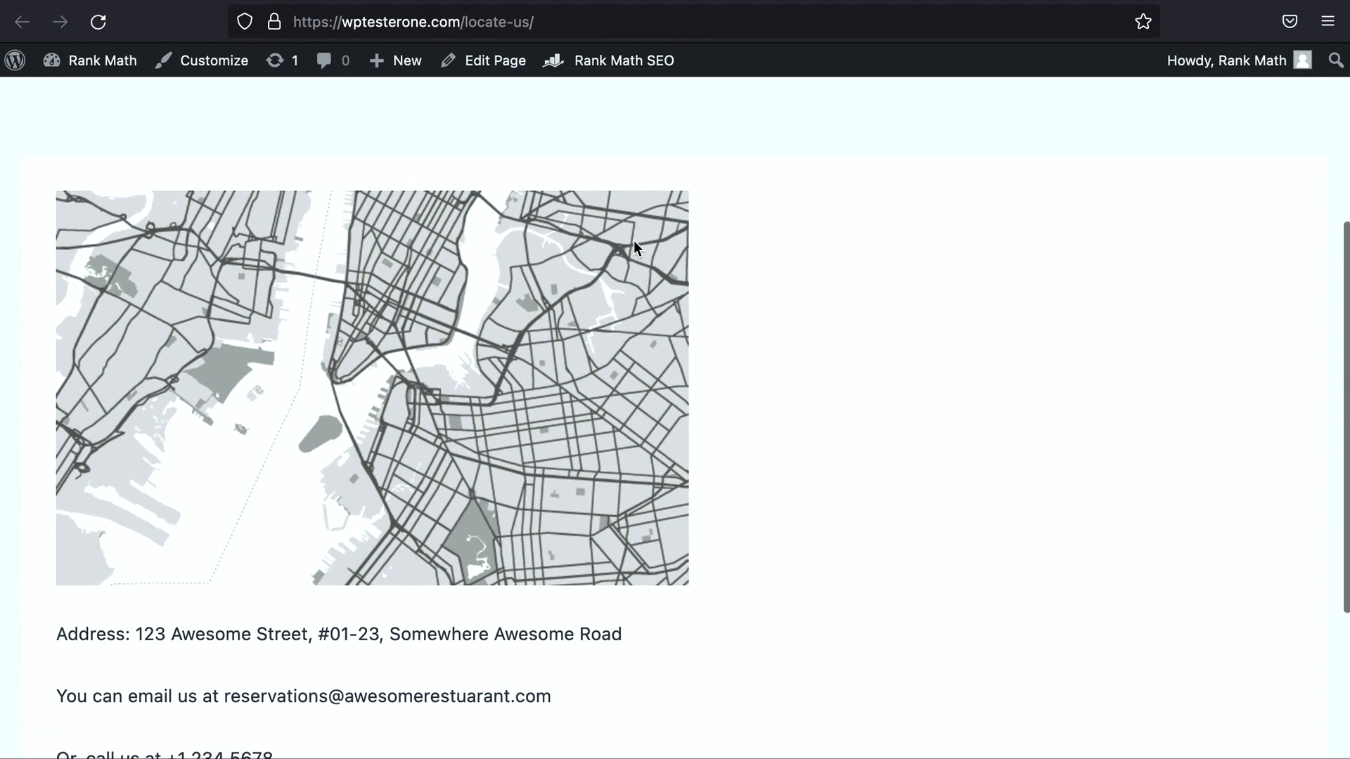
left_click(276, 2)
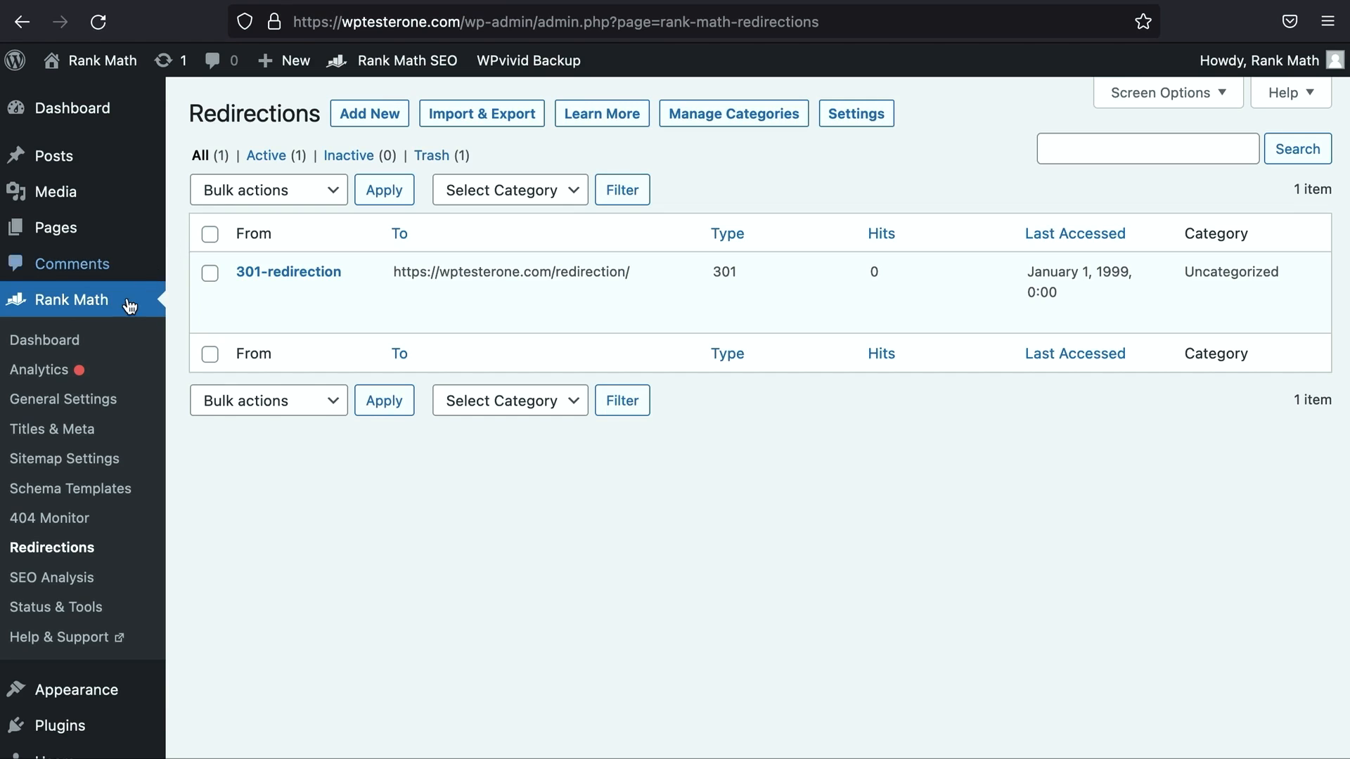
left_click(355, 114)
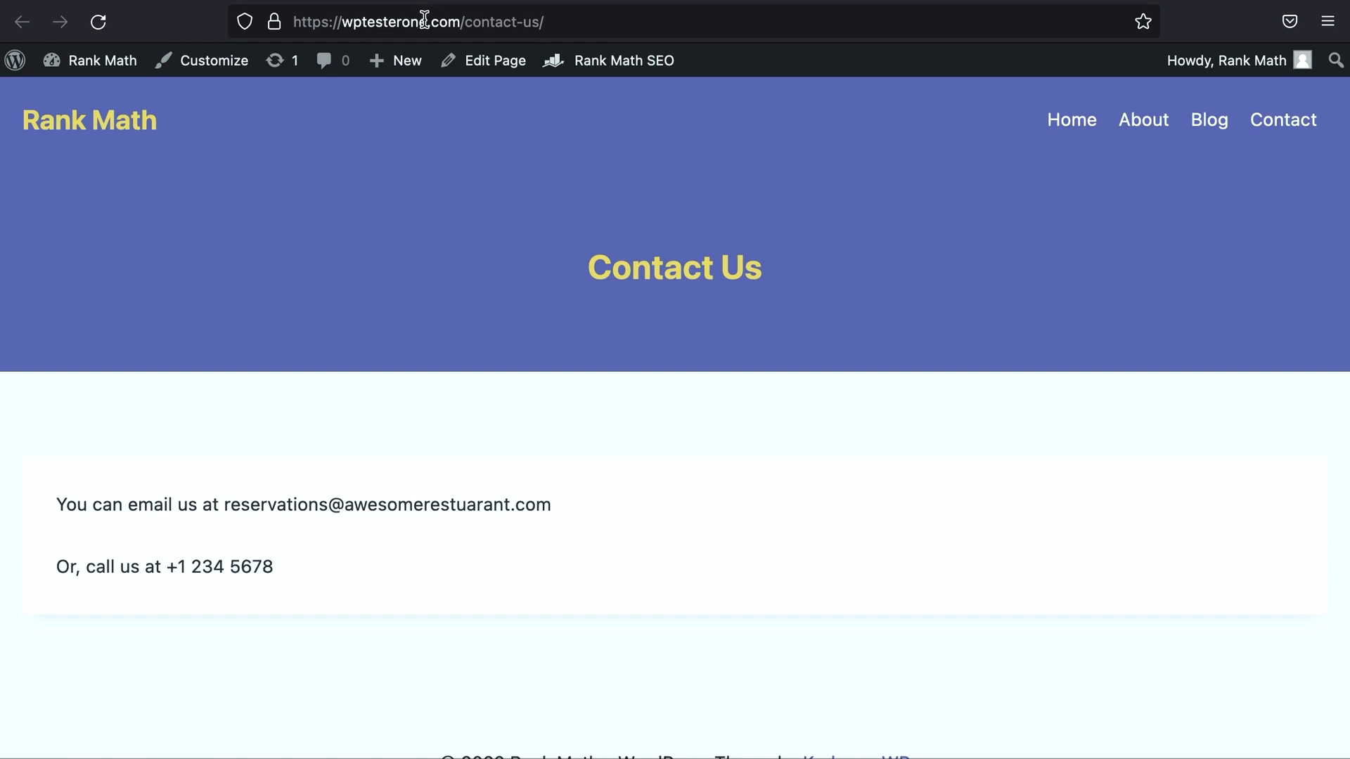
left_click(424, 20)
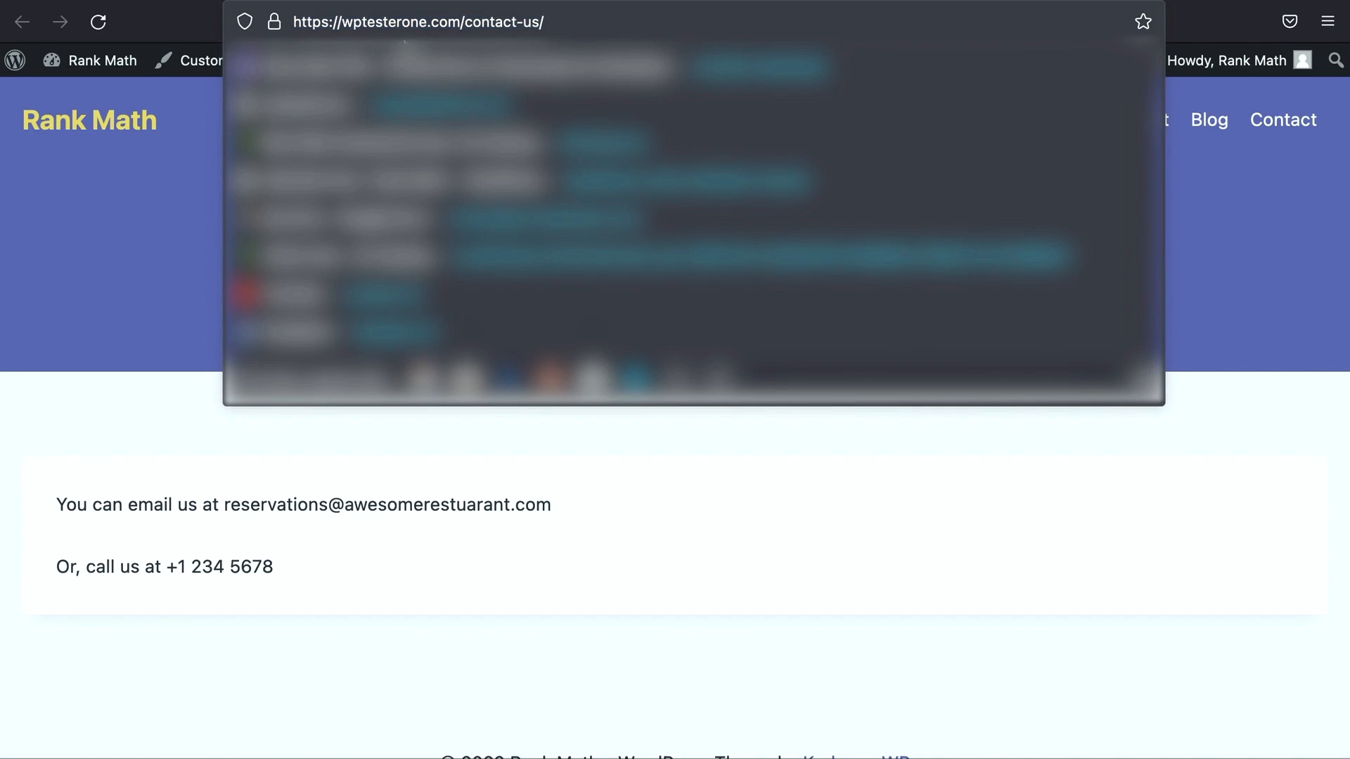
triple_click(494, 20)
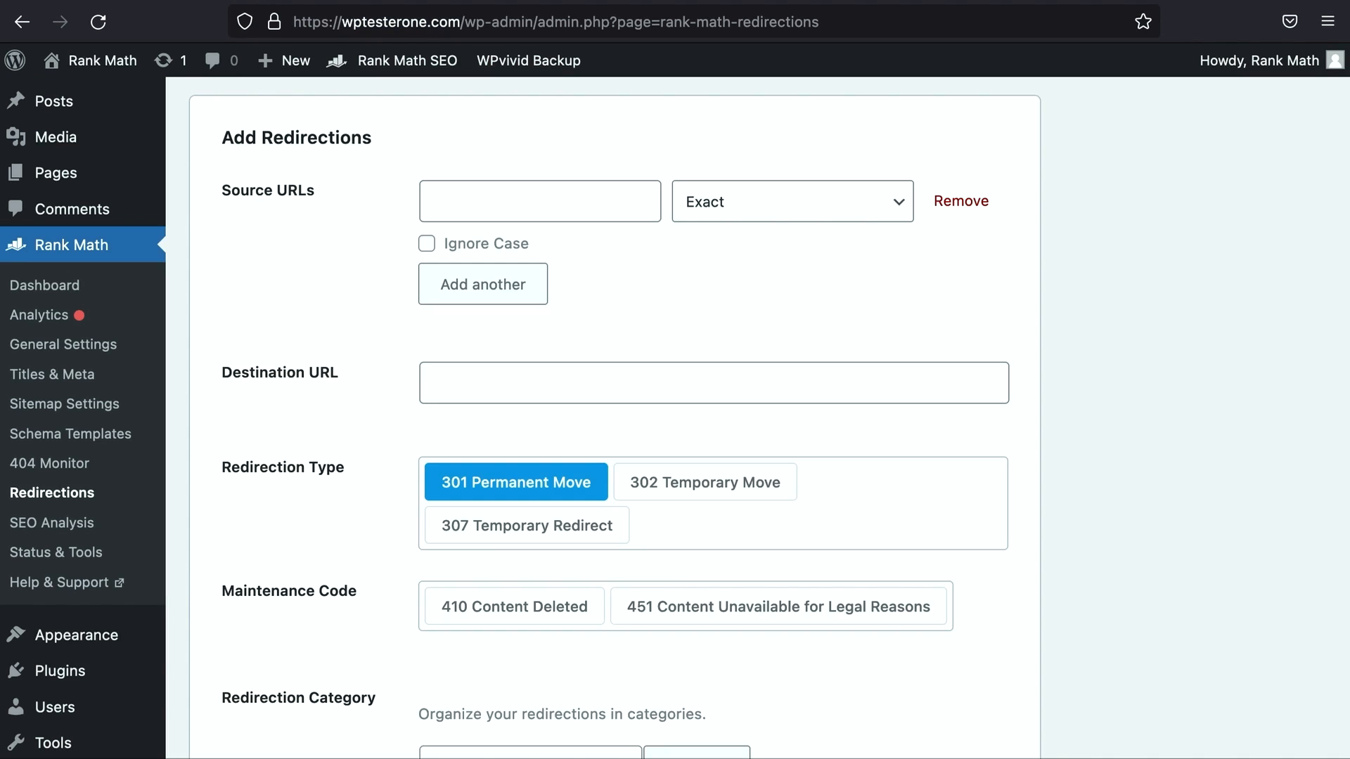
left_click(471, 196)
key("super+v")
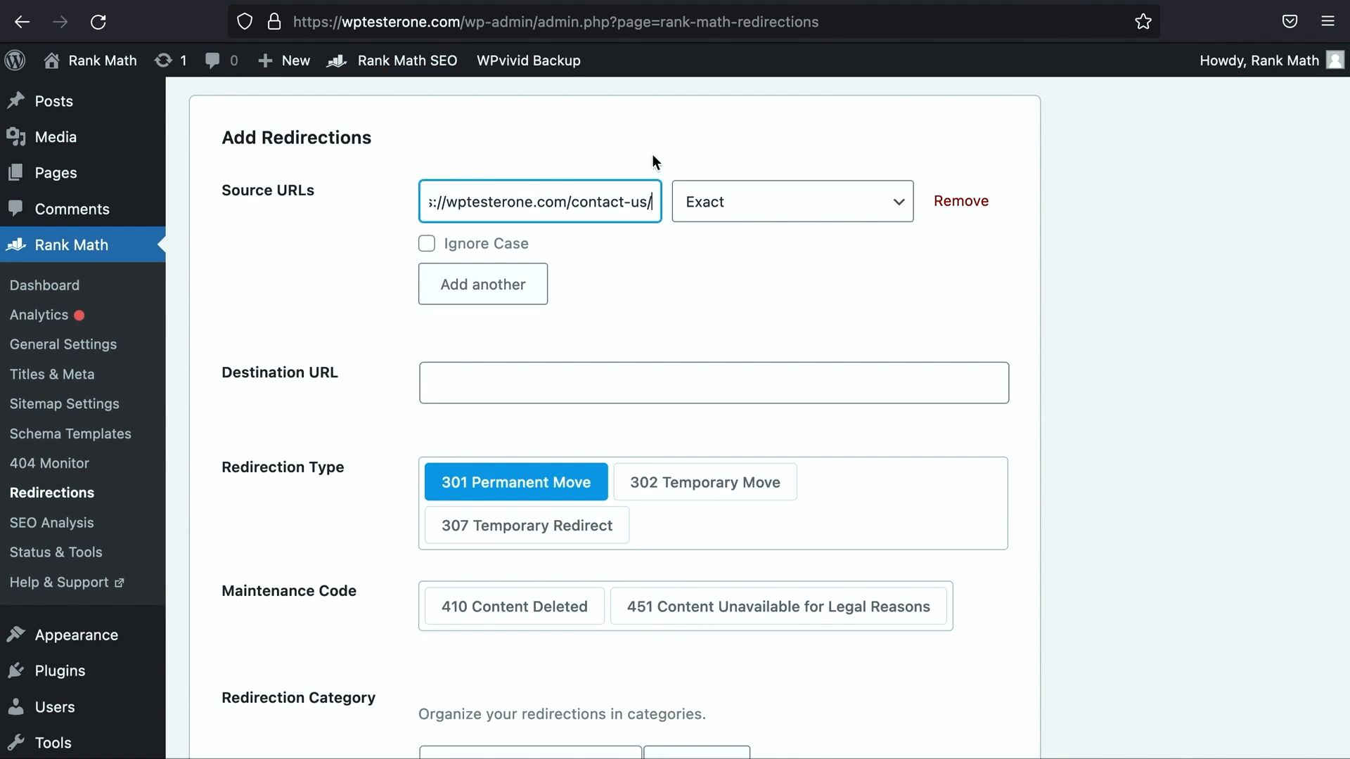
left_click(729, 200)
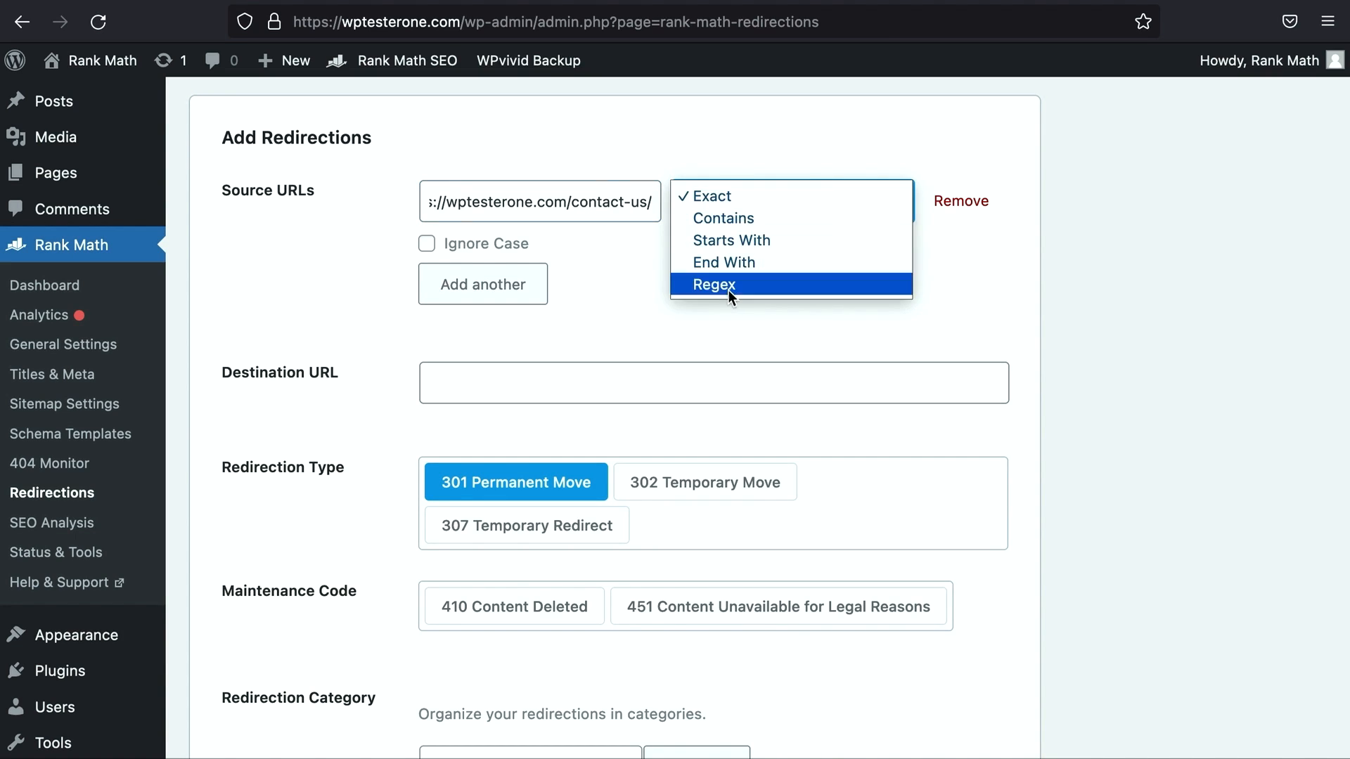
left_click(665, 378)
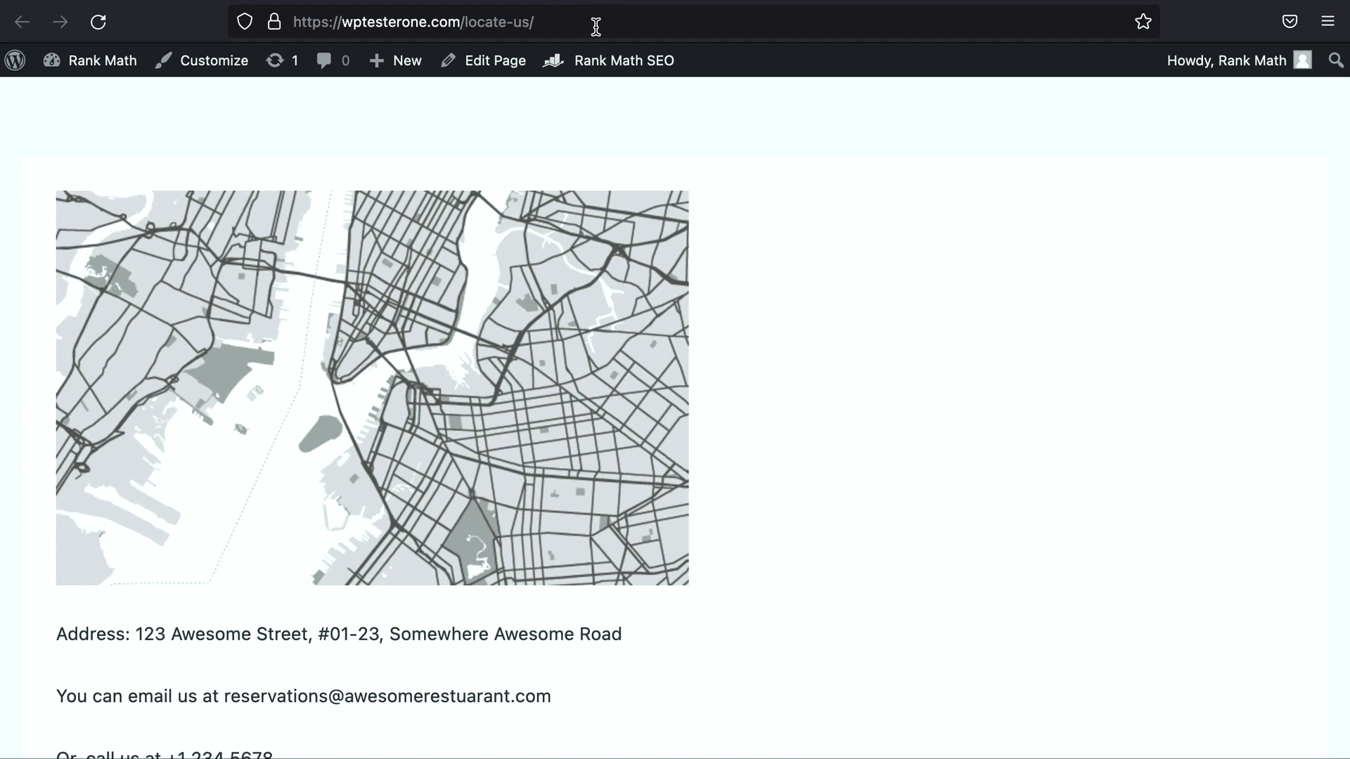
left_click(595, 26)
key("ctrl+c")
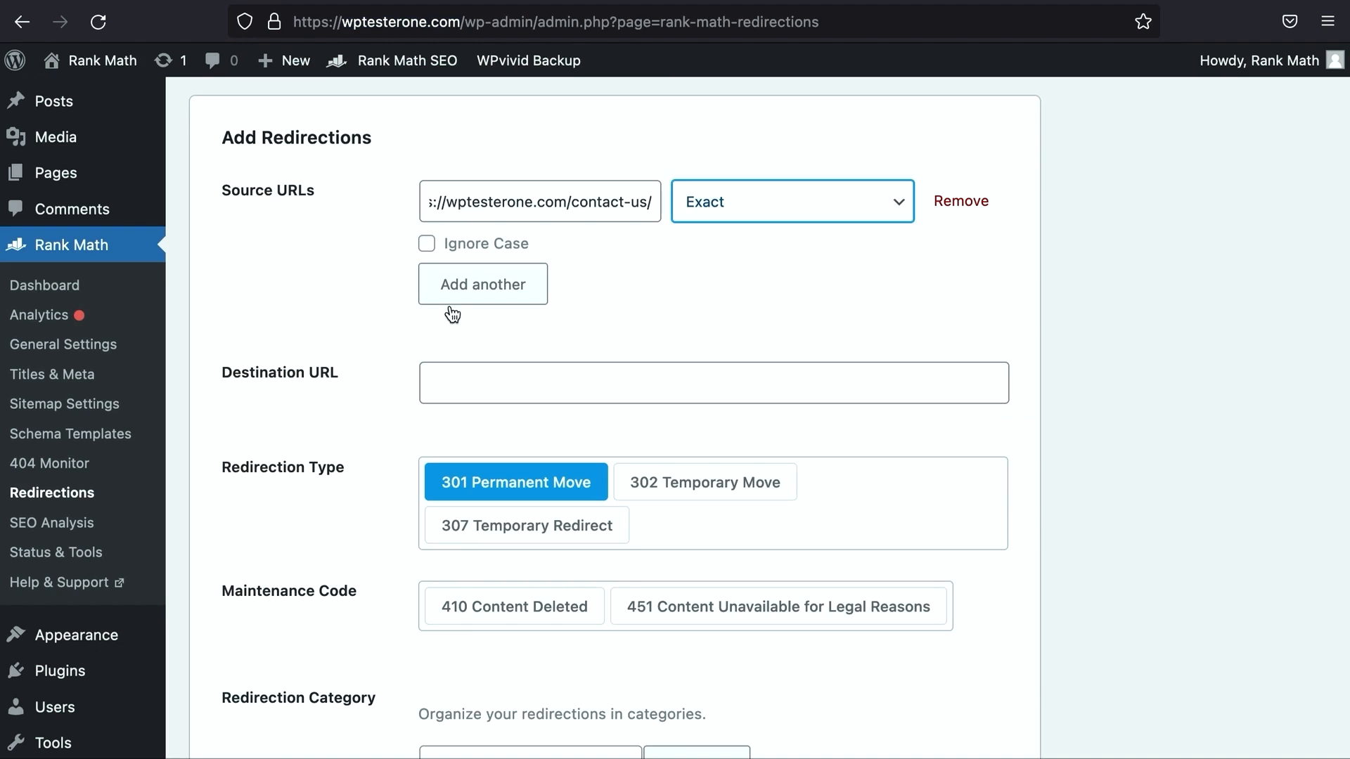
left_click(489, 381)
key("ctrl+v")
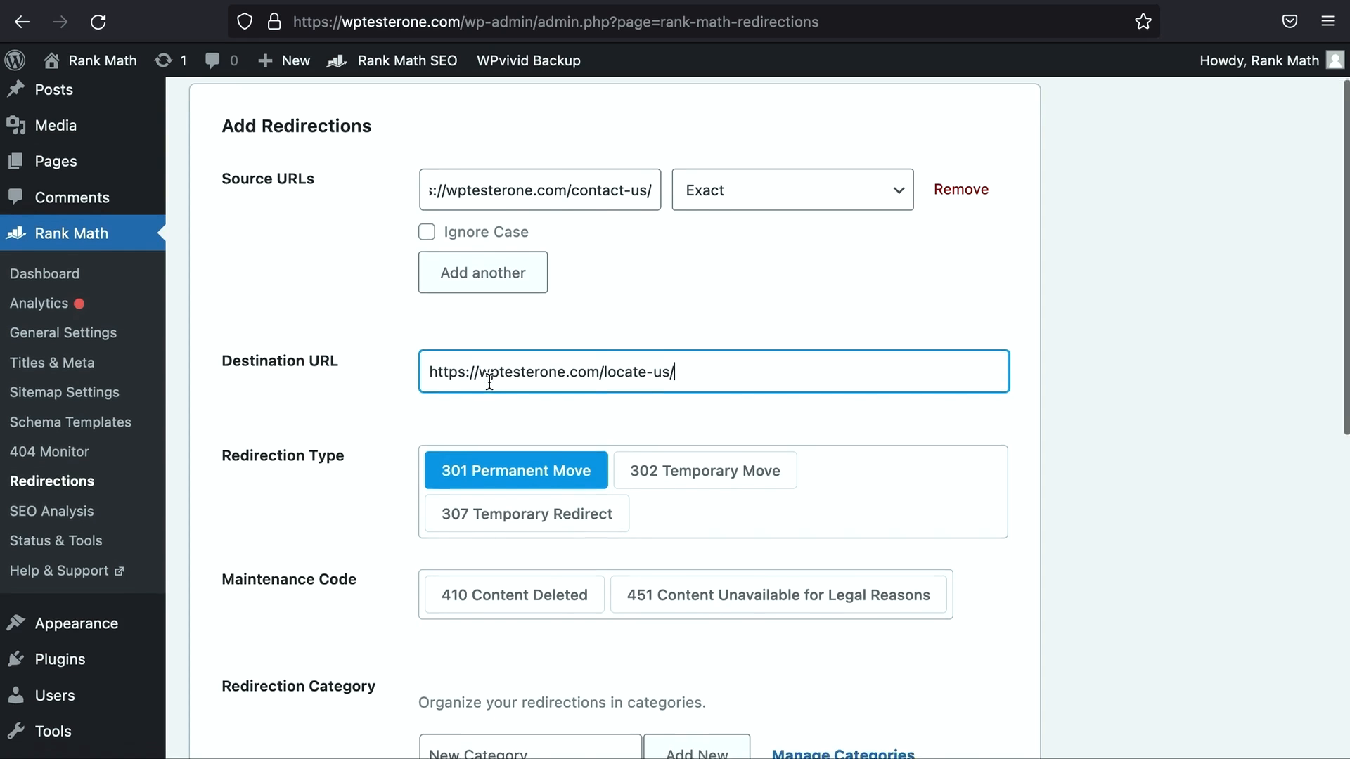
scroll(489, 382, "down", 2)
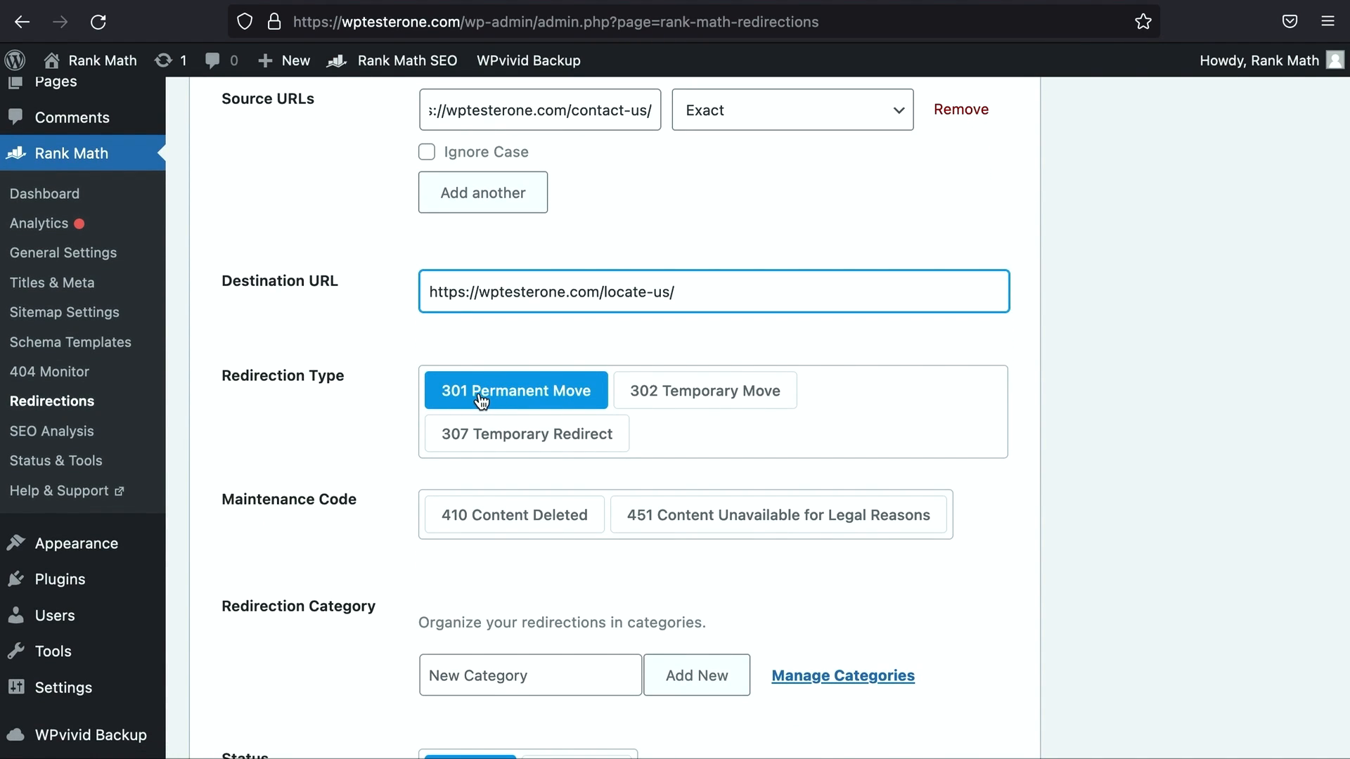
scroll(482, 401, "down", 5)
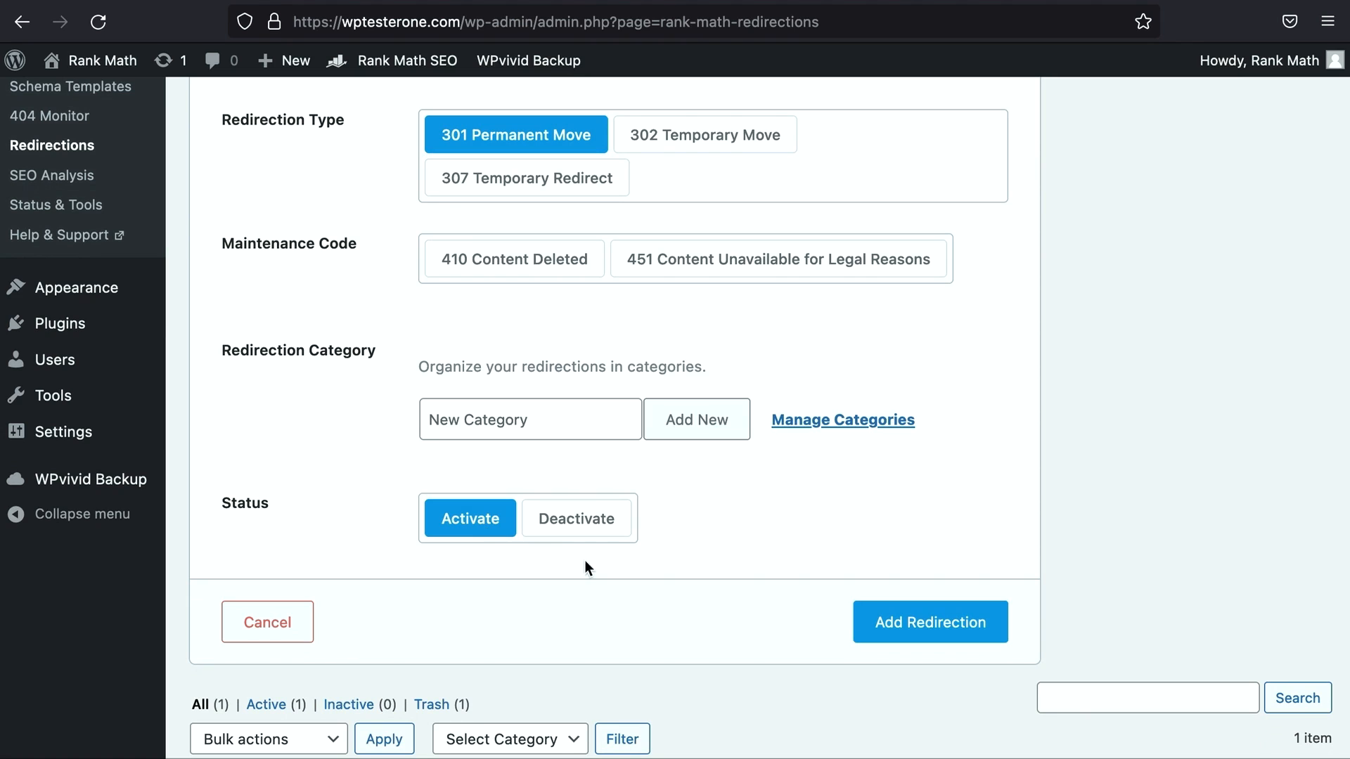
left_click(895, 633)
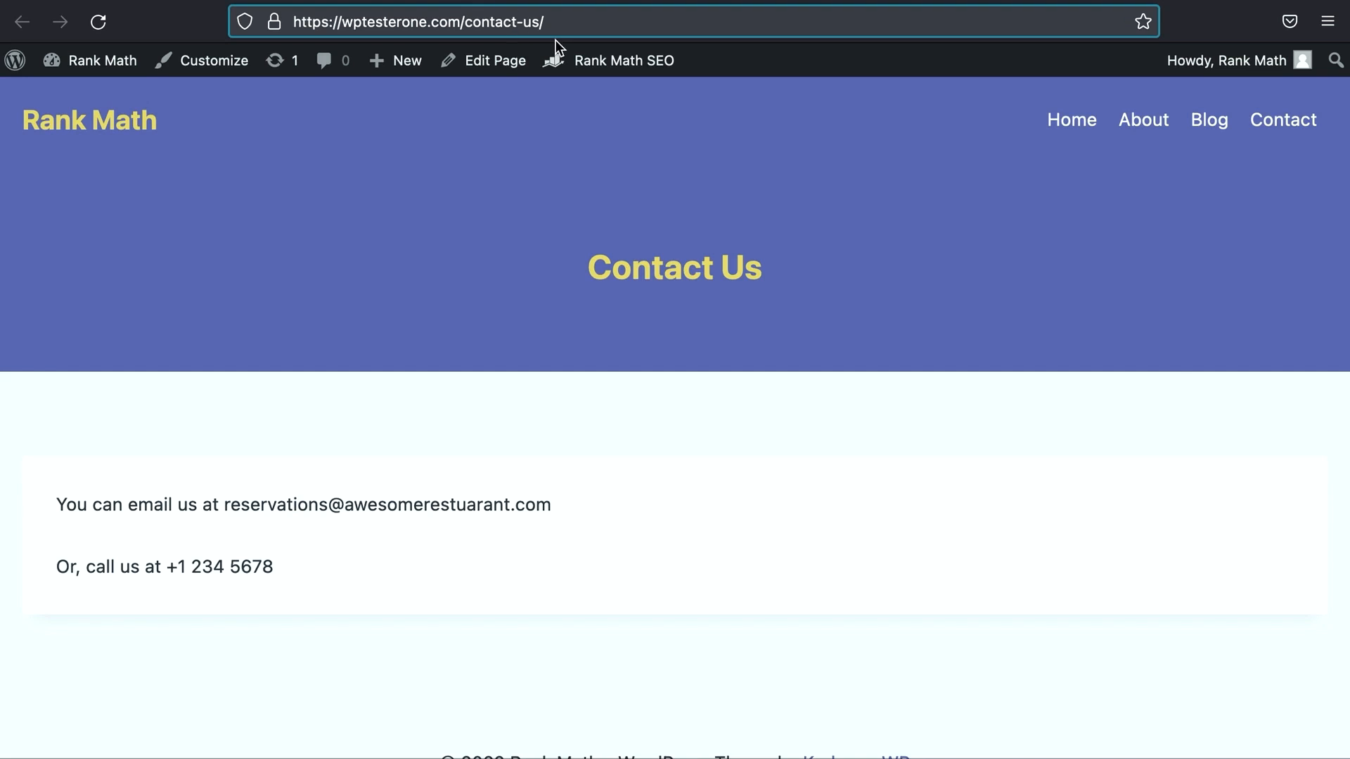
- Reload the contact-us page to test the redirection
left_click(492, 22)
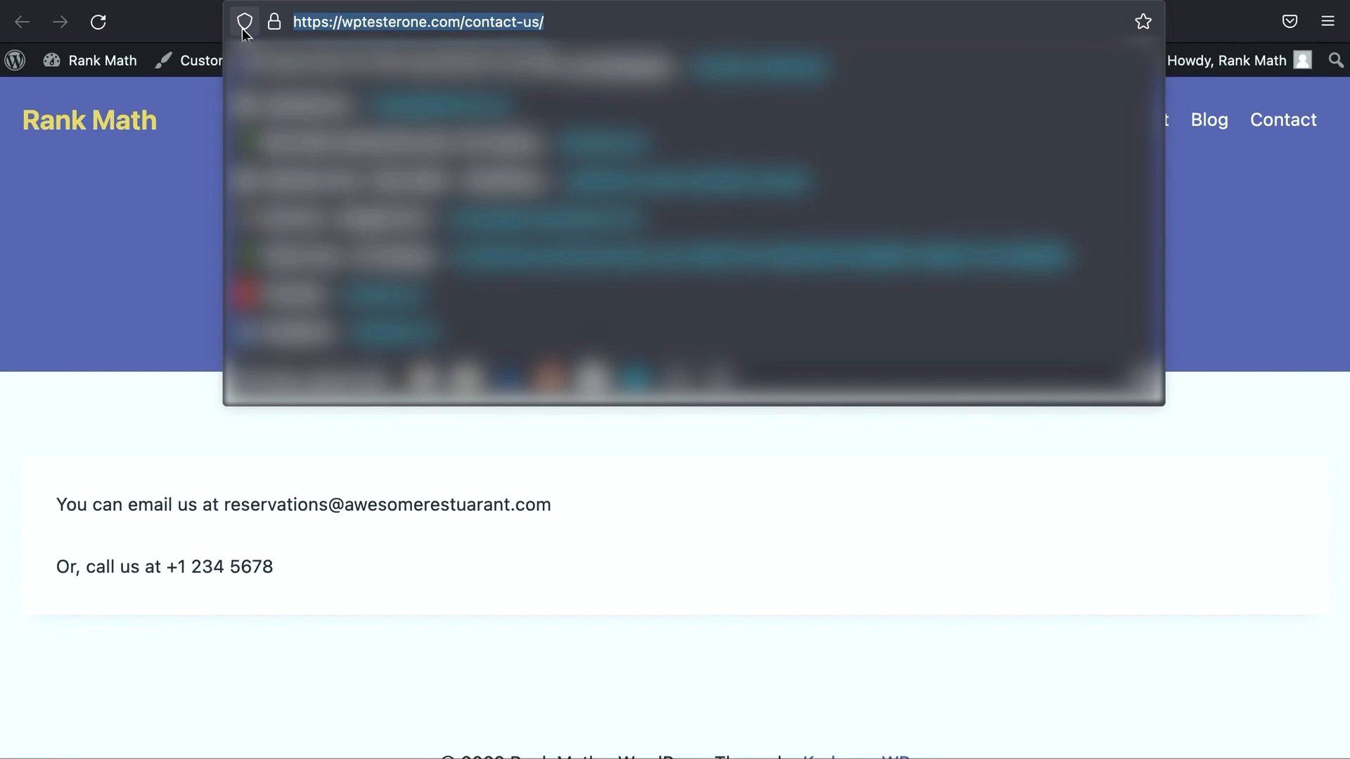
left_click(104, 23)
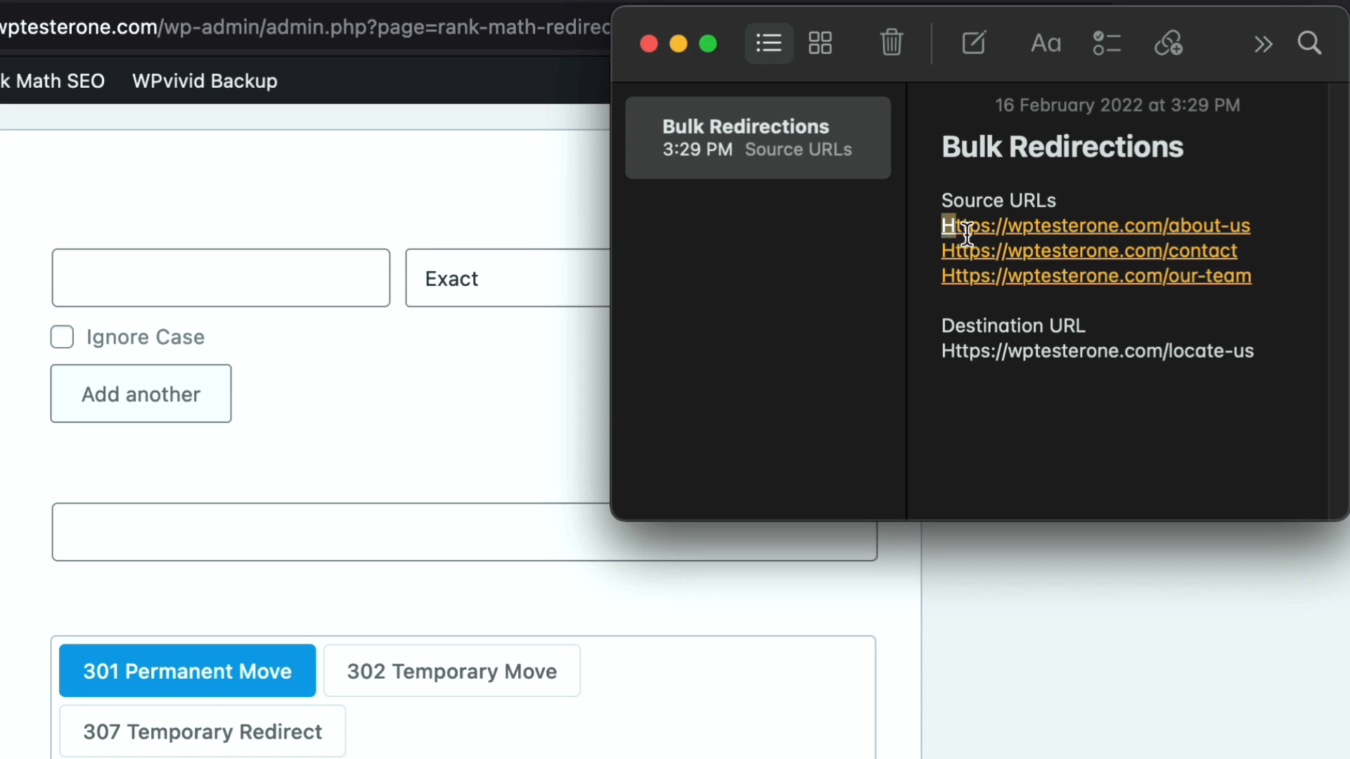
- Copy the about-us, contact and our-team URLs from the Bulk Redirections note and paste them as source URLs of a new redirection
left_click_drag(942, 226, 1273, 299)
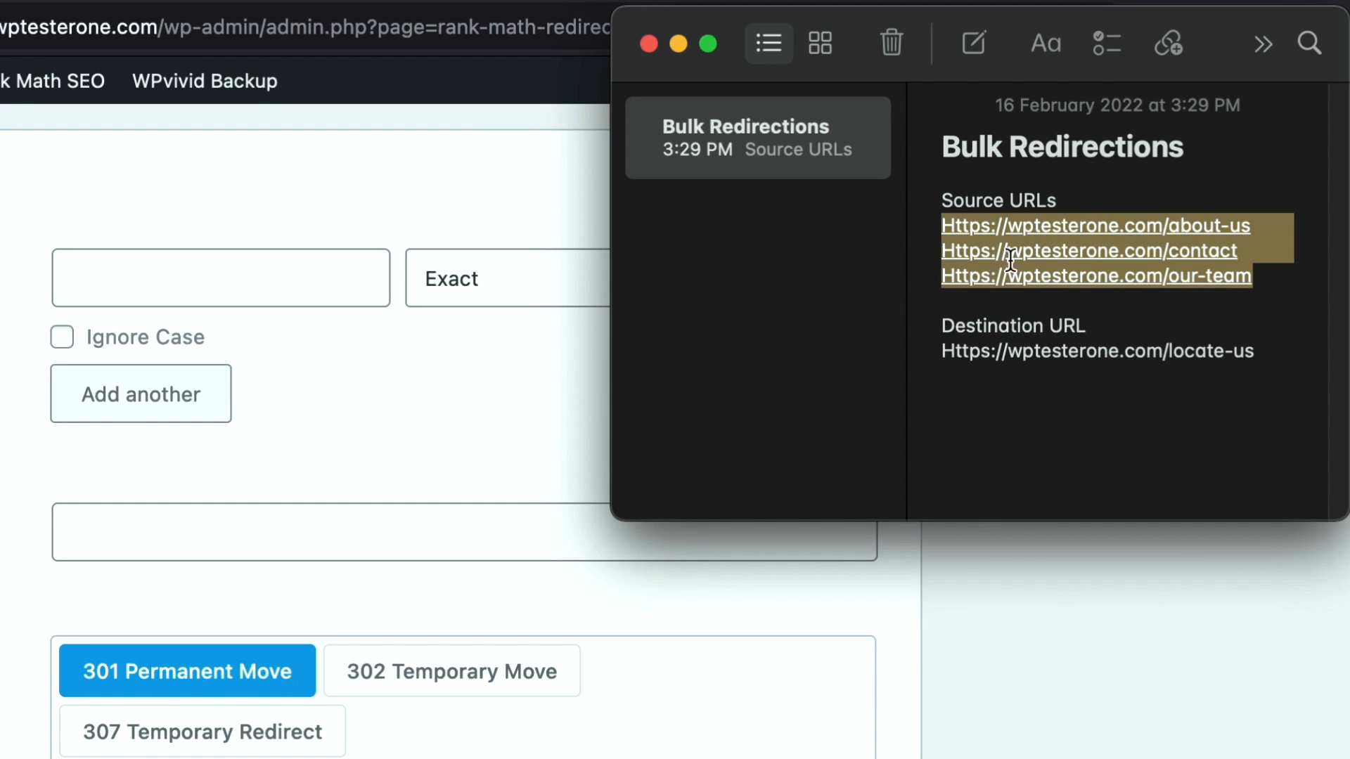
left_click_drag(942, 351, 1204, 357)
left_click_drag(942, 227, 1252, 280)
key("super+c")
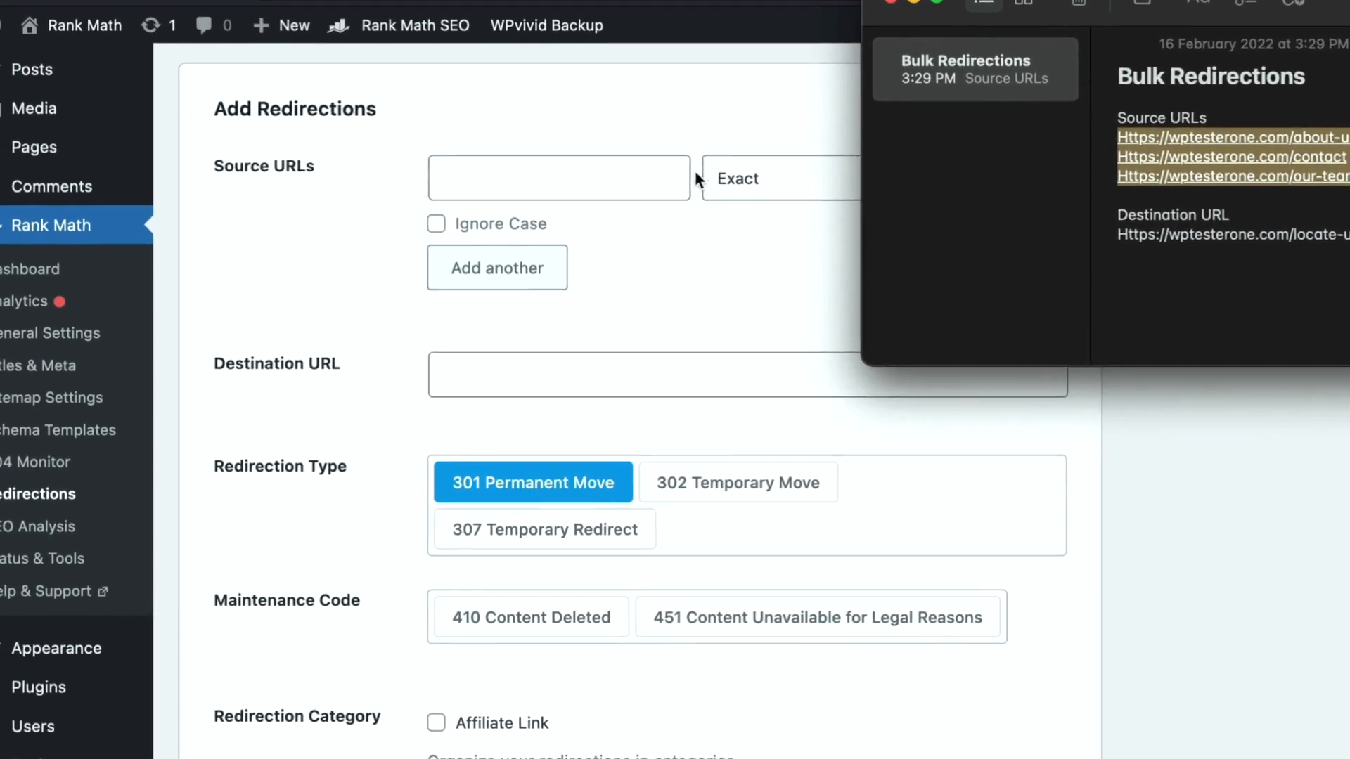
left_click(335, 264)
left_click(686, 135)
key("super+v")
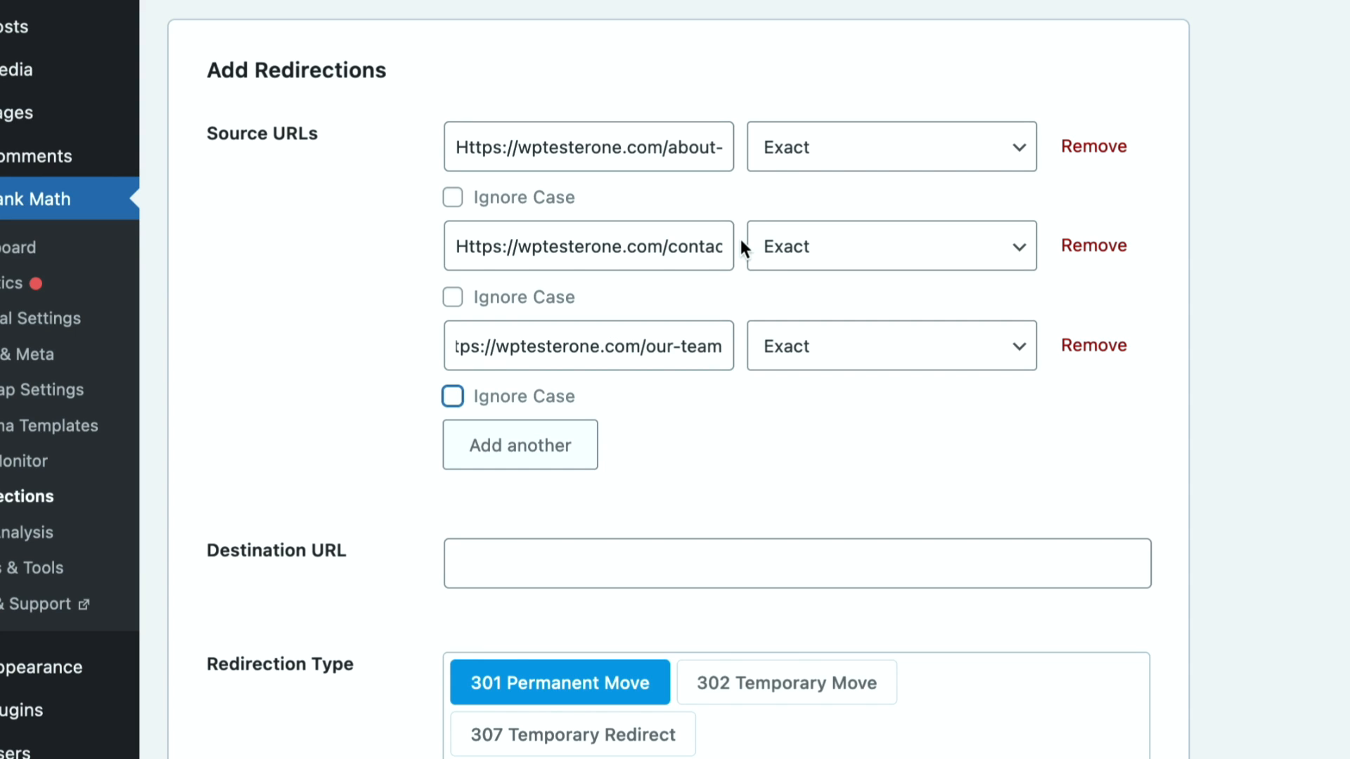
- Correct the three source URLs of the new redirection so that each starts with a lowercase https
left_click(459, 149)
key("Delete")
type("h")
left_click_drag(465, 246, 456, 246)
type("h")
left_click_drag(461, 346, 458, 344)
type("h")
left_click(542, 555)
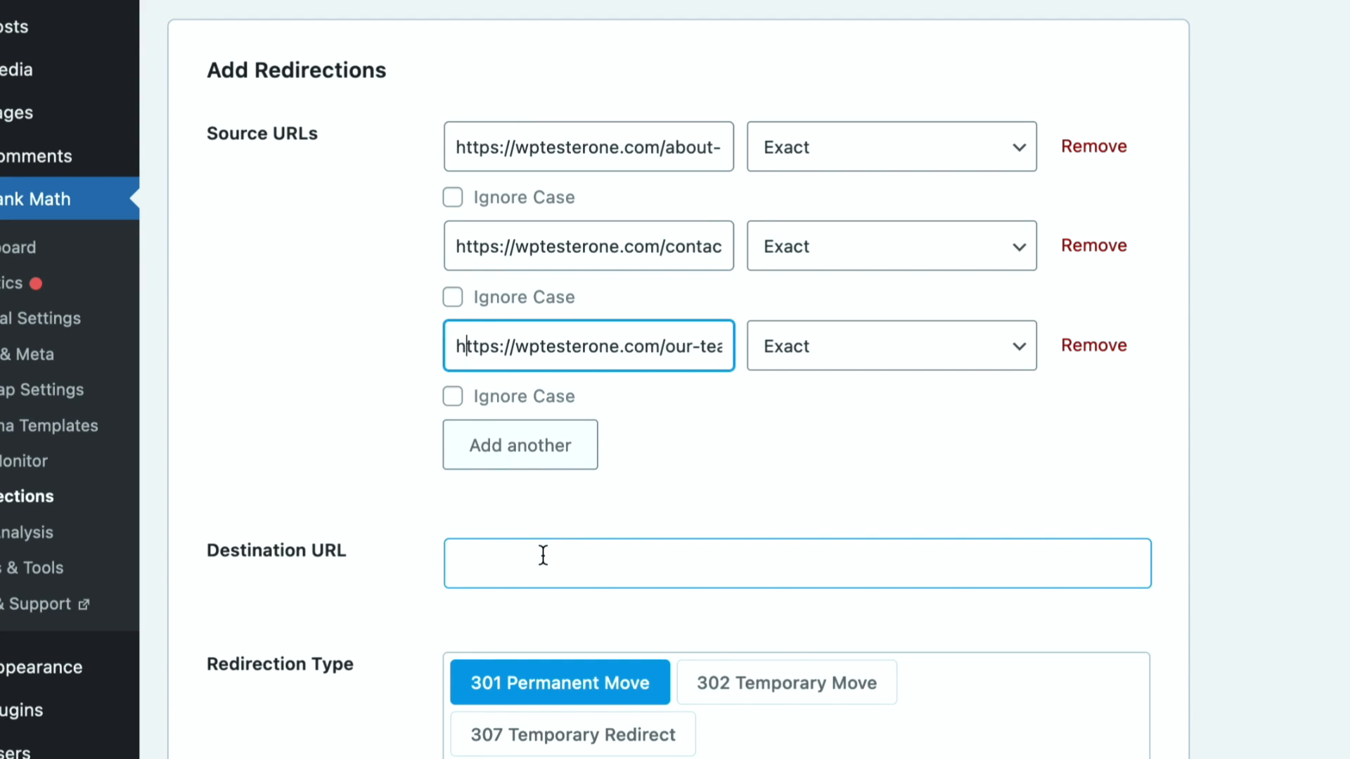
type("Https://wptesterone.com/locate-us")
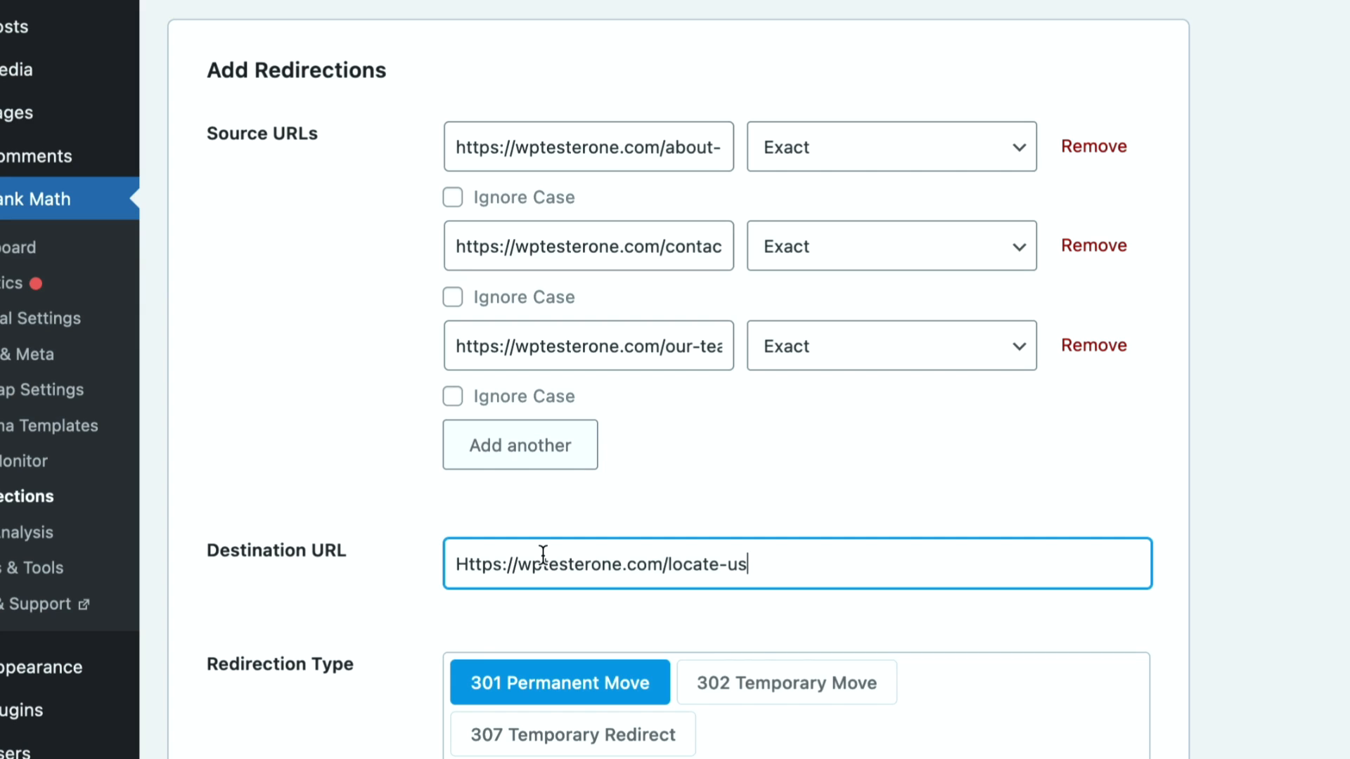
scroll(542, 554, "down", 2)
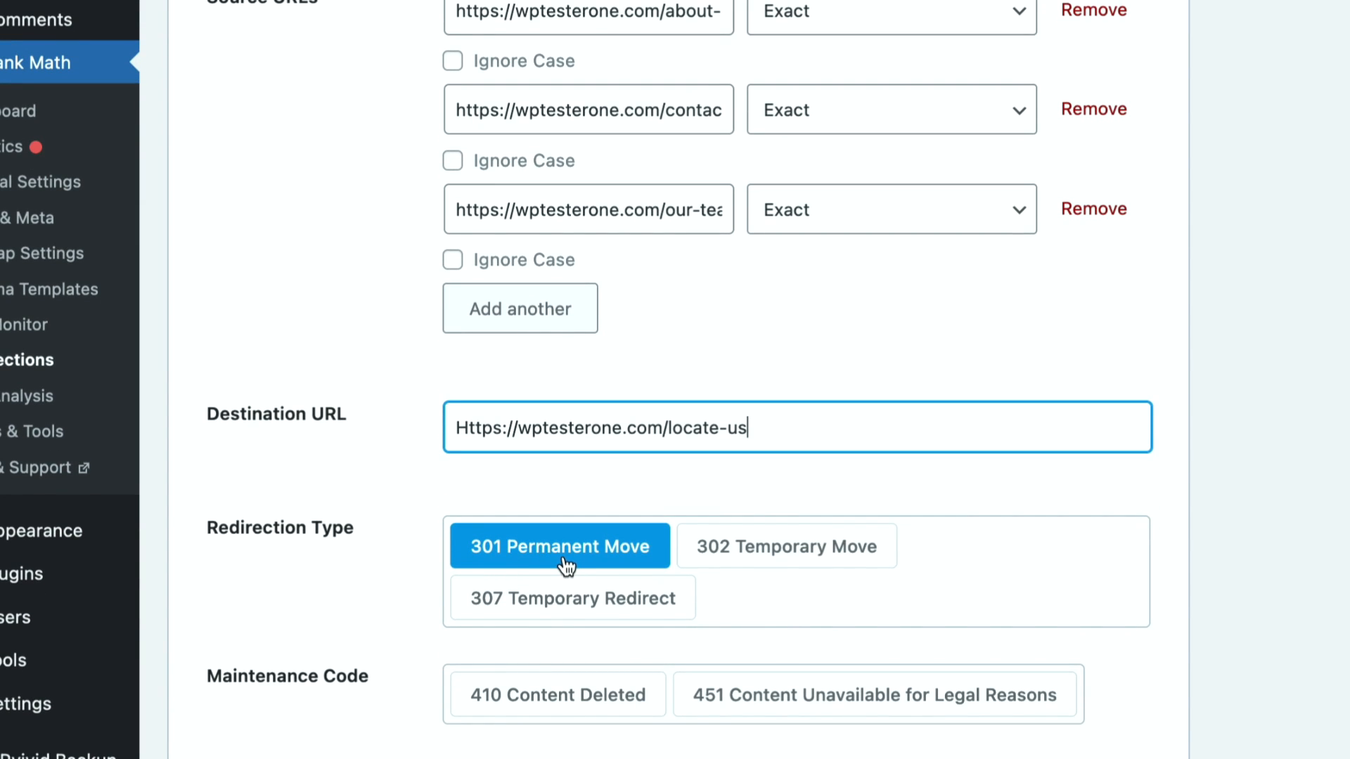
scroll(564, 561, "down", 10)
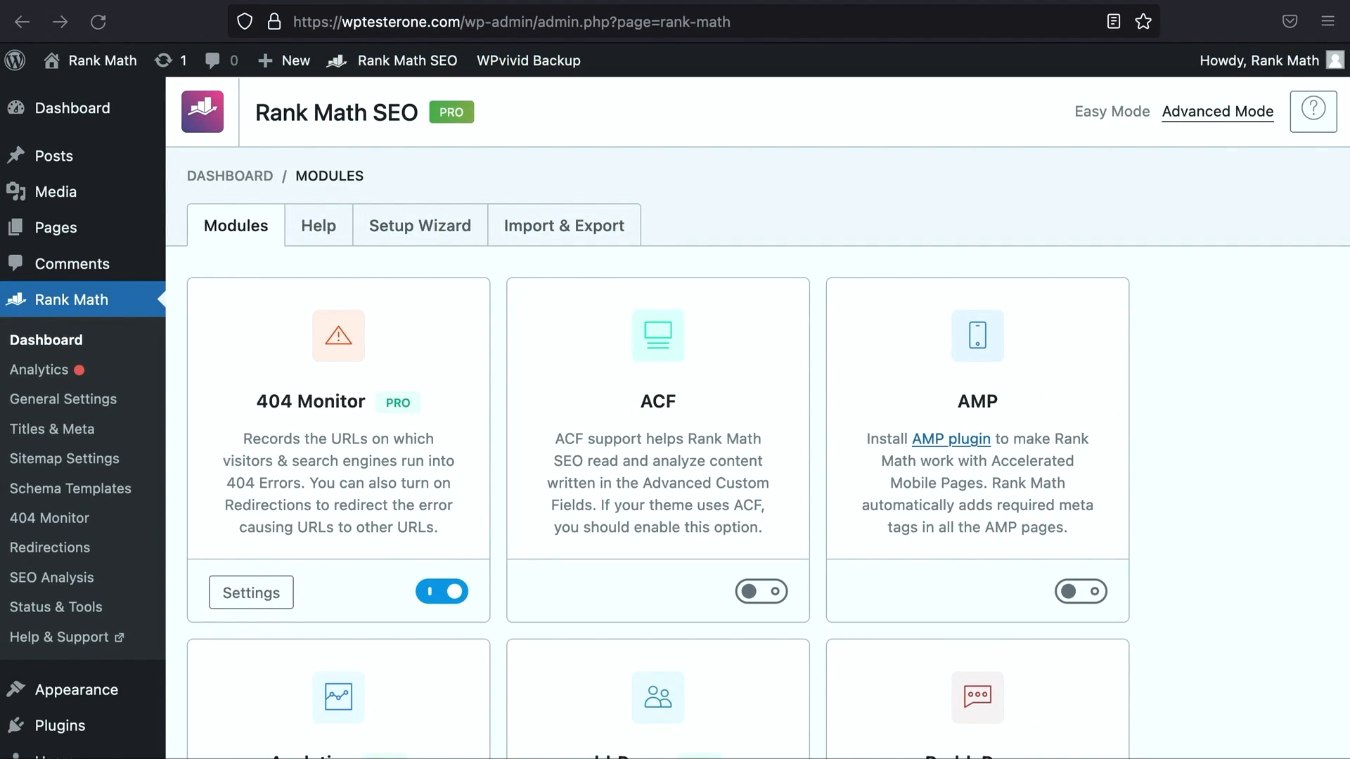
- Export all redirections, including deactivated ones, from the Redirections page as a CSV file and open it in Numbers
left_click(83, 548)
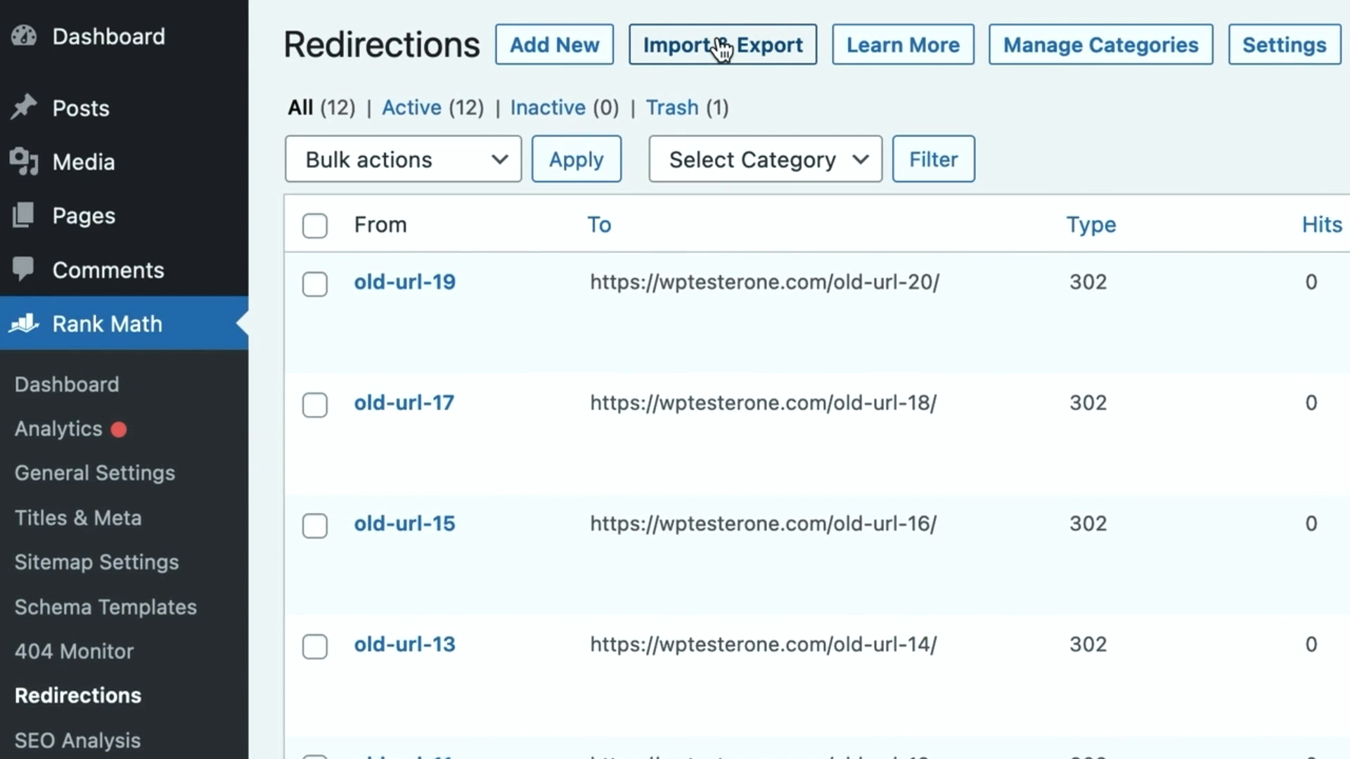
left_click(721, 49)
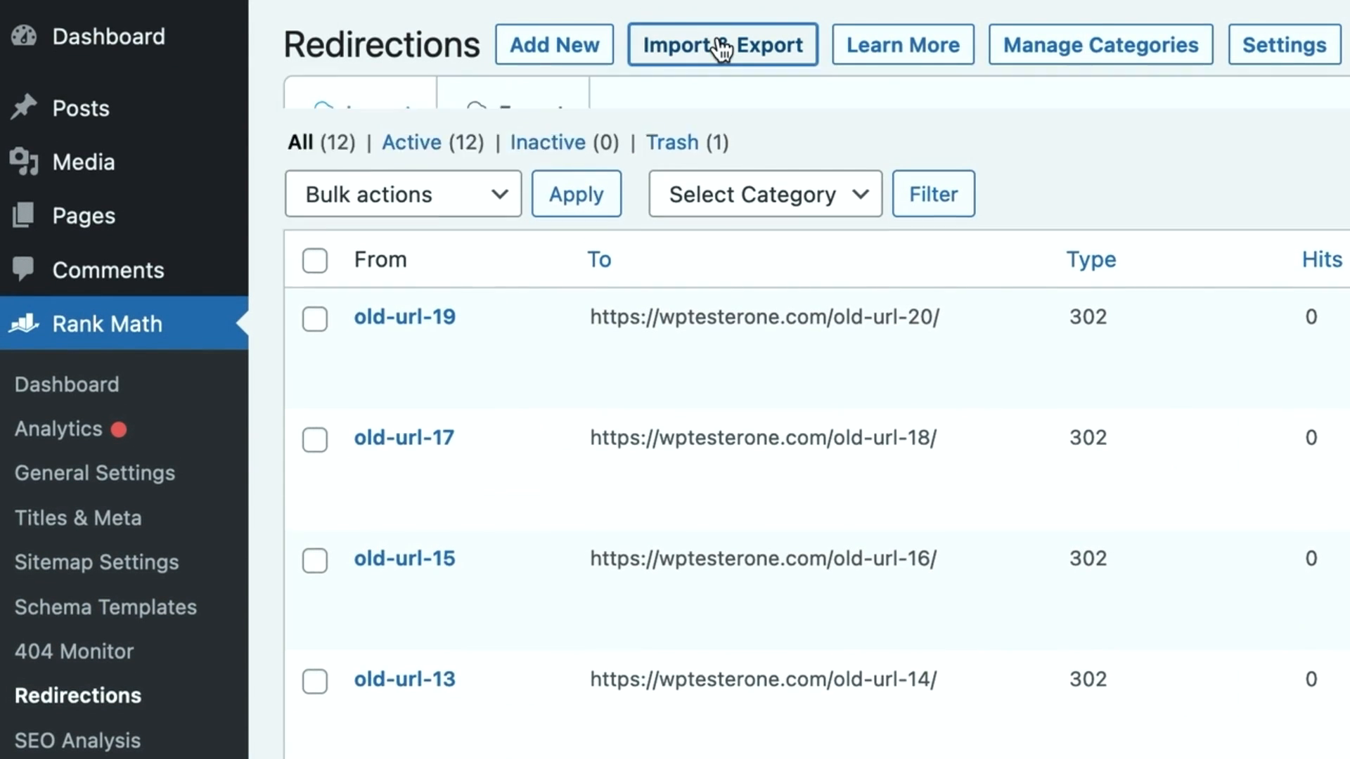
left_click(505, 163)
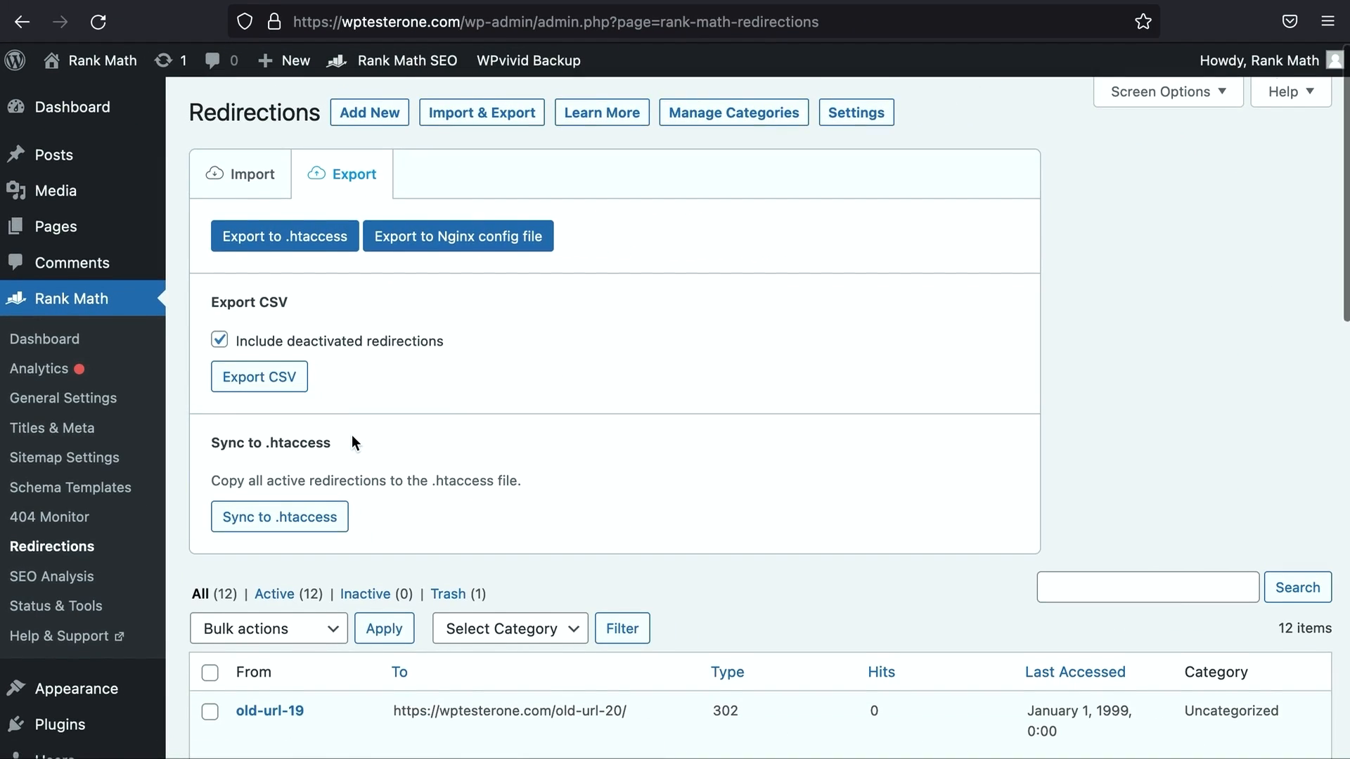
scroll(353, 439, "down", 5)
scroll(352, 434, "down", 7)
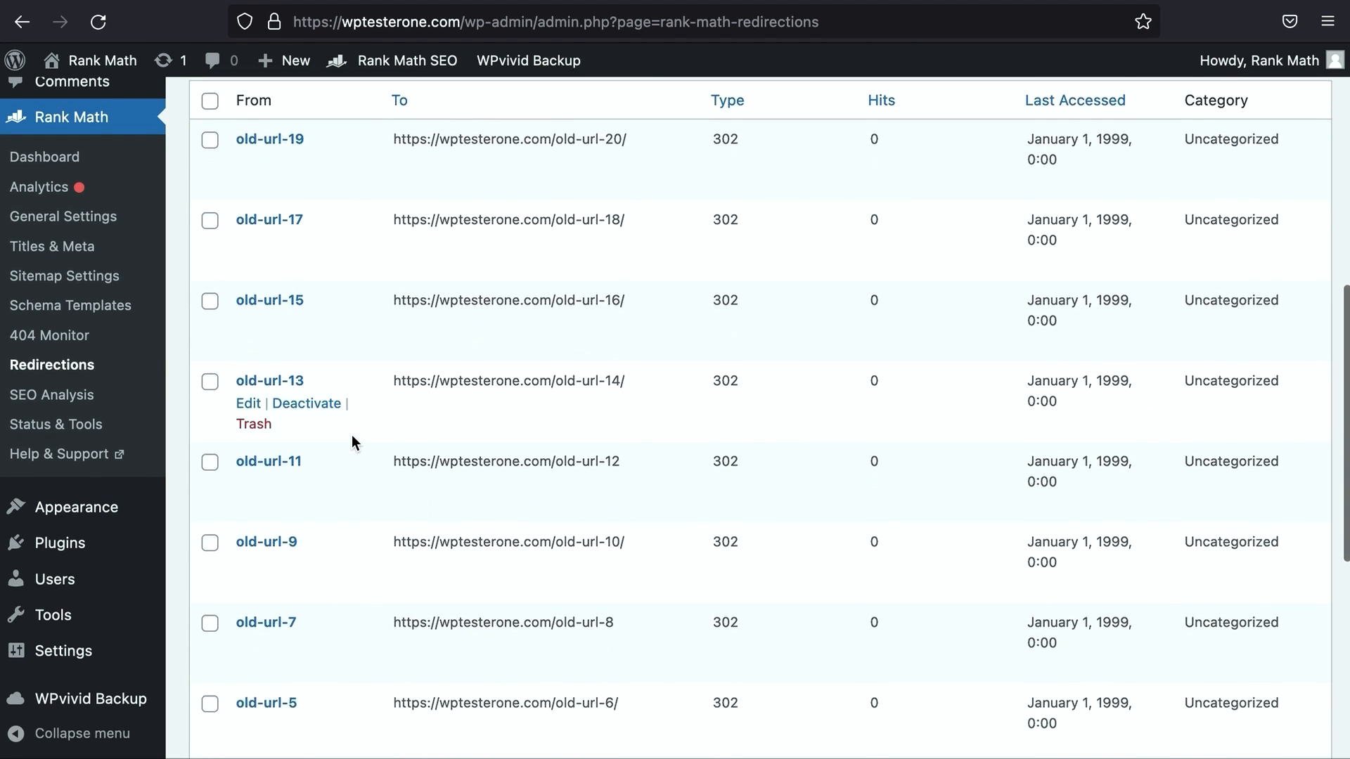
scroll(351, 435, "up", 12)
scroll(352, 437, "up", 2)
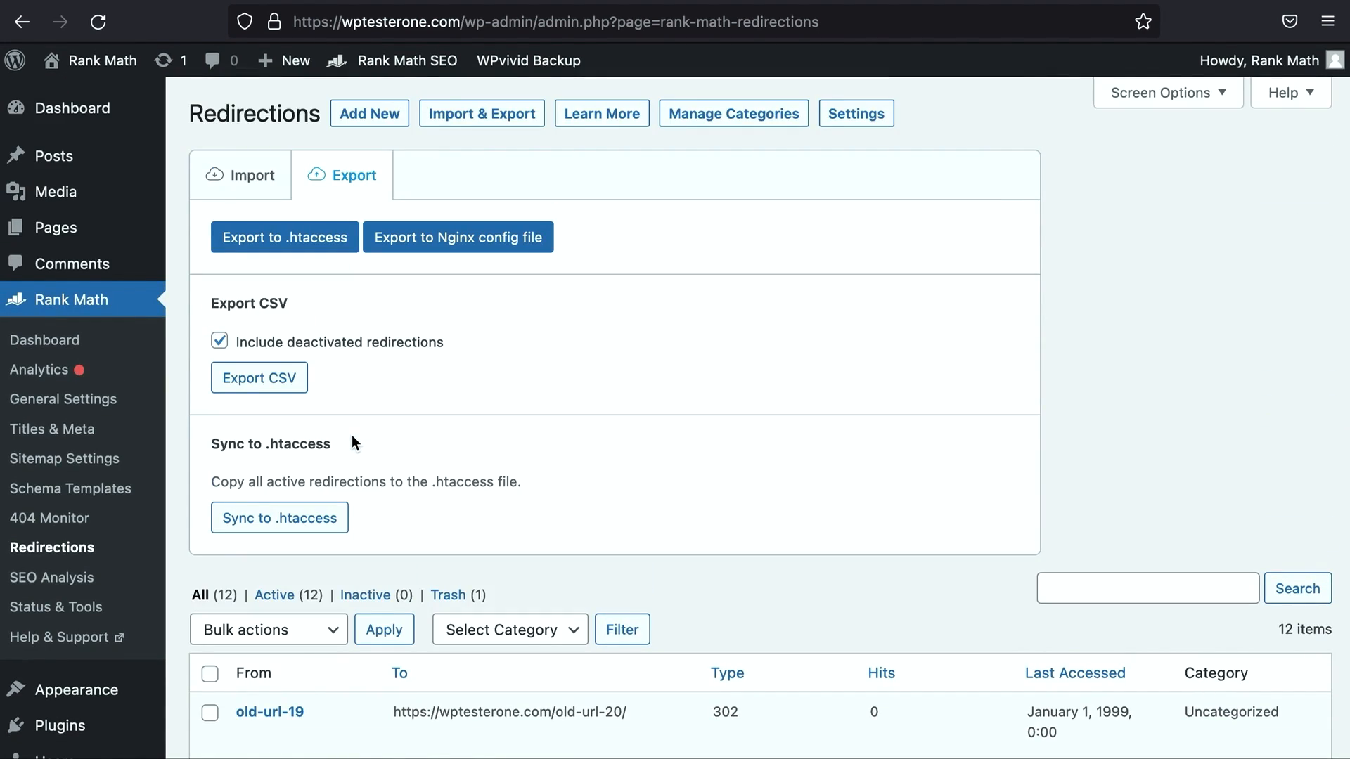
left_click(259, 381)
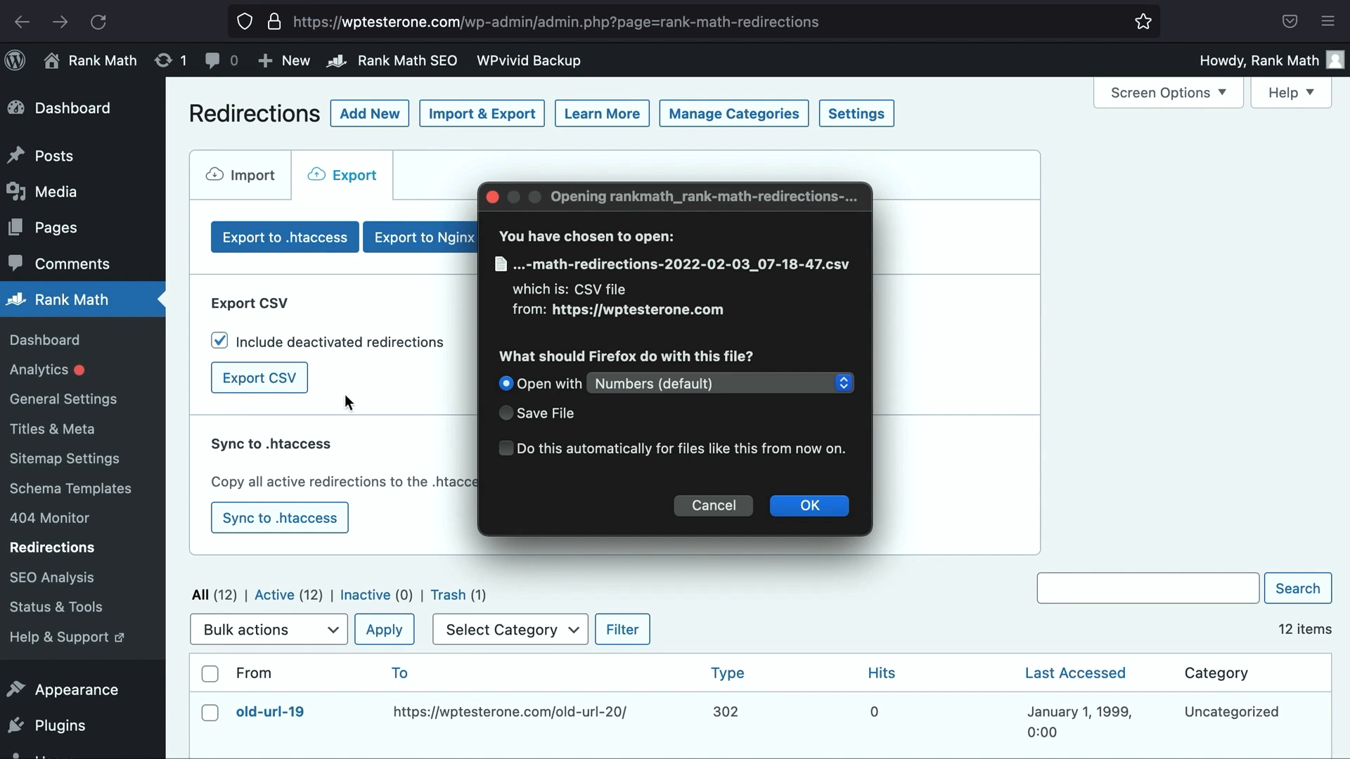
key("Return")
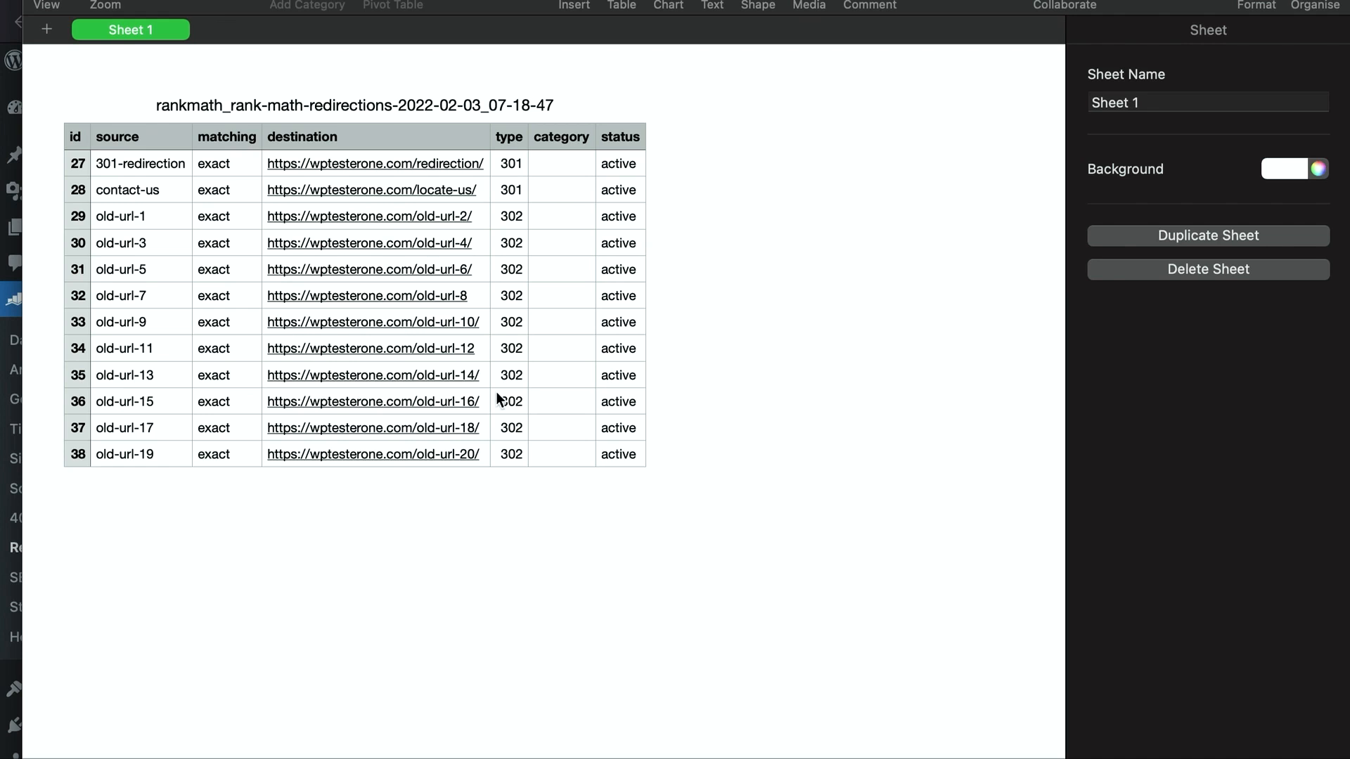
- Change the type value to 301 in the rows from old-url-1 to old-url-19 of the exported sheet
left_click(513, 163)
left_click(516, 196)
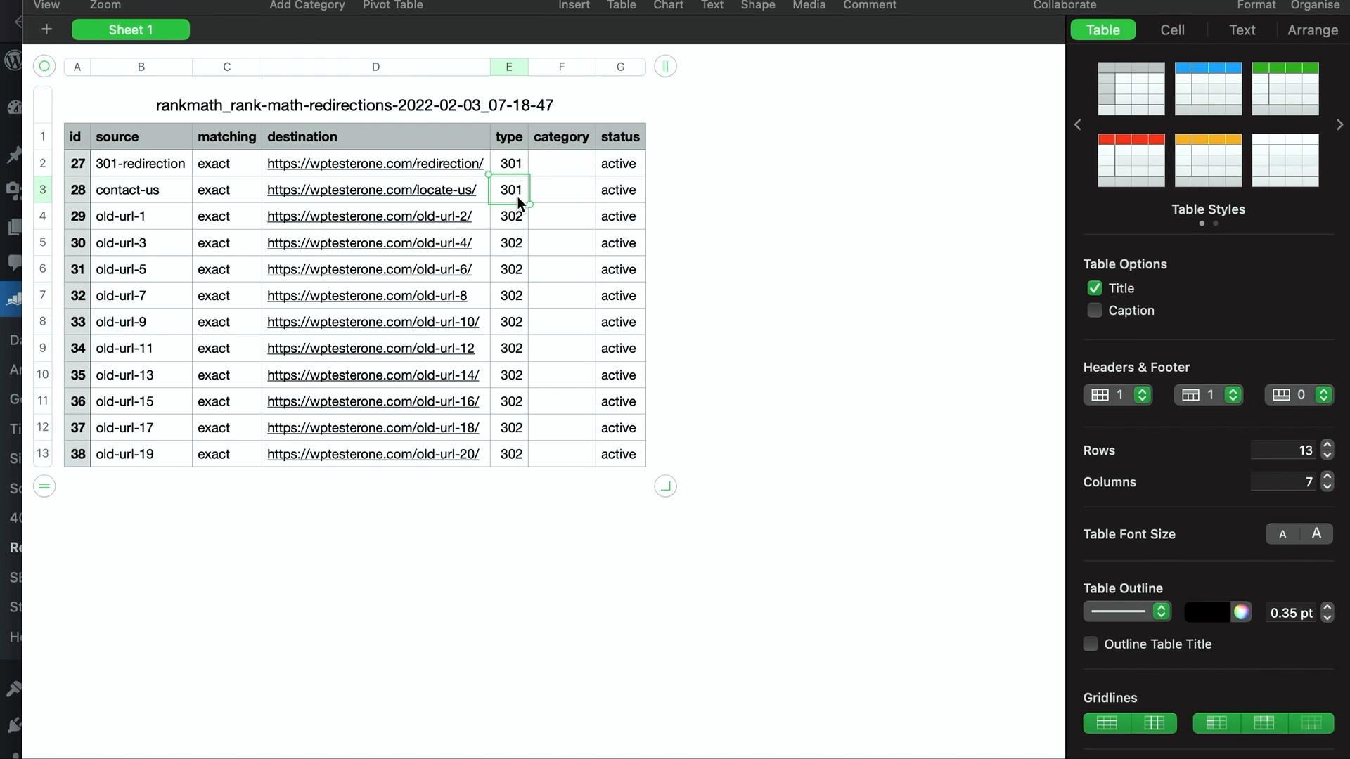
left_click(169, 170)
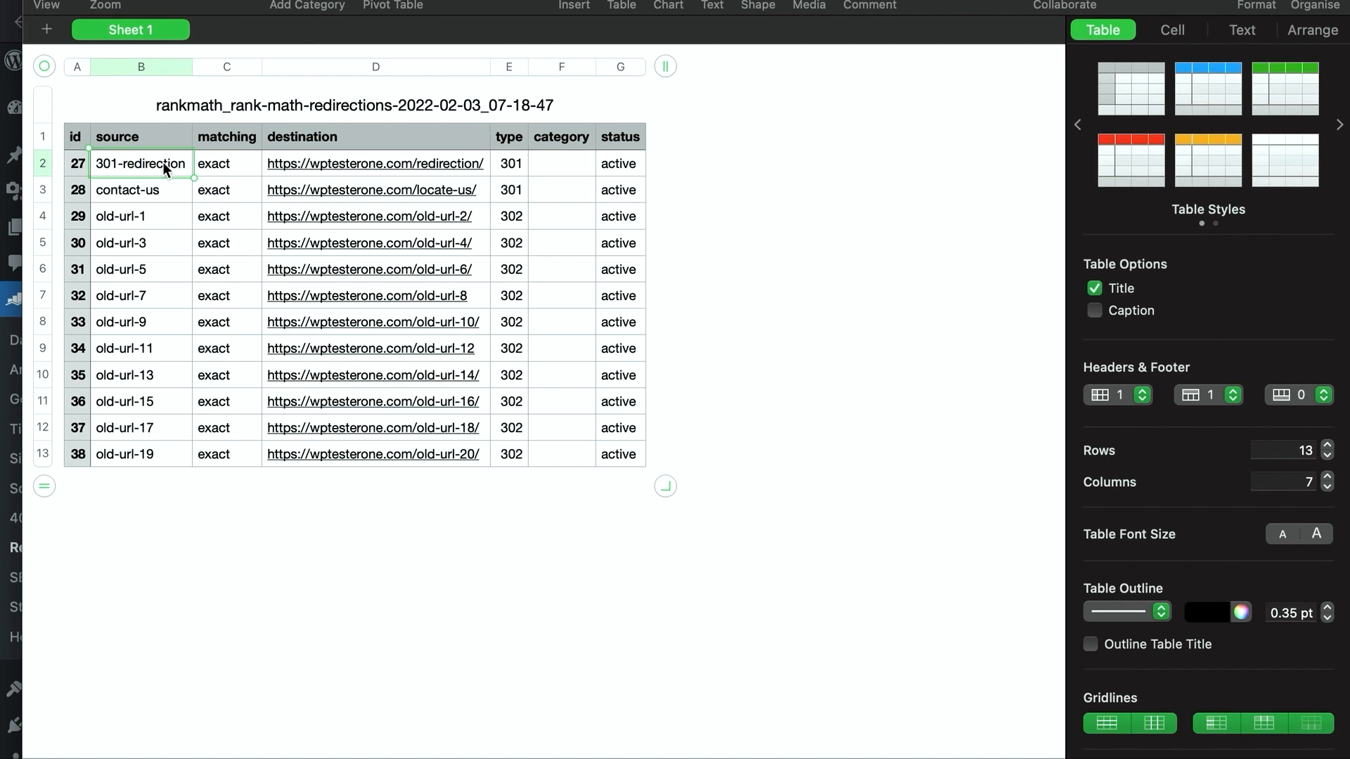
left_click(321, 176)
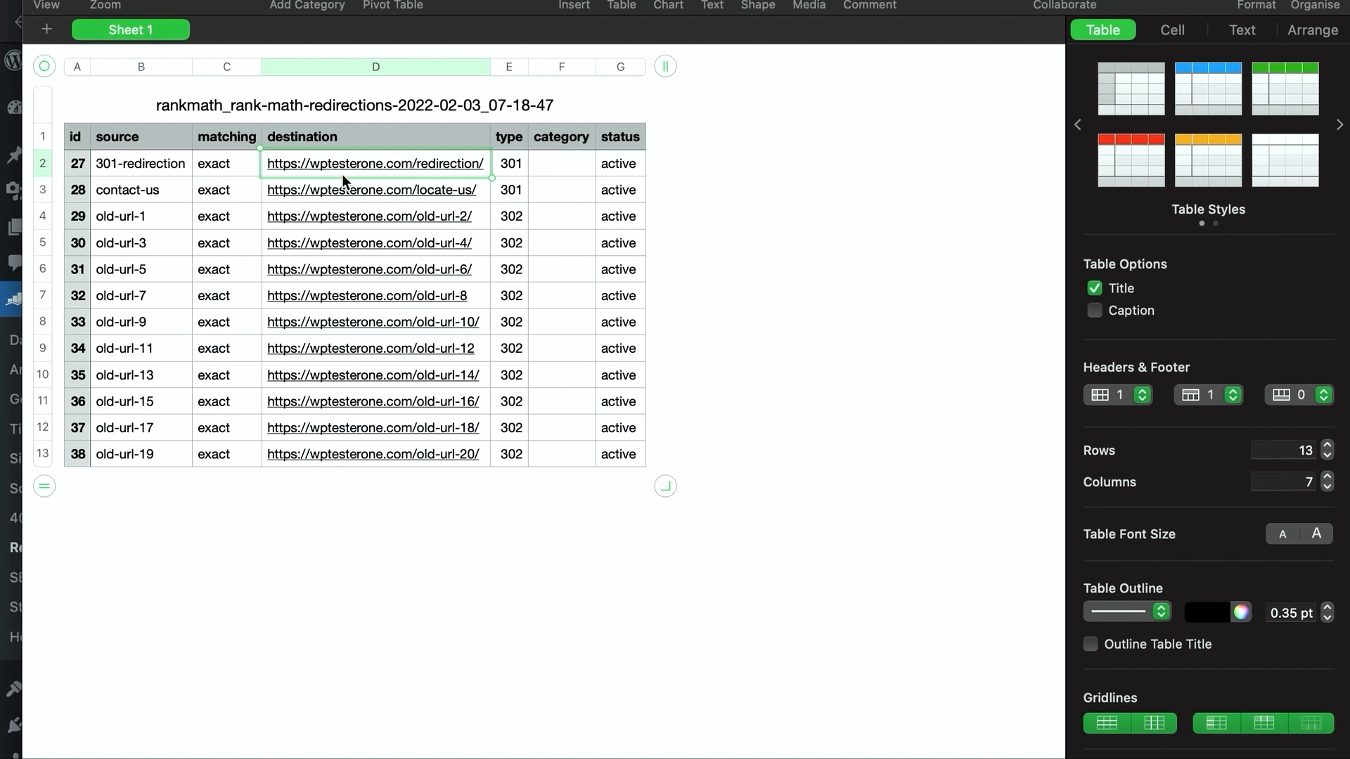
left_click(519, 224)
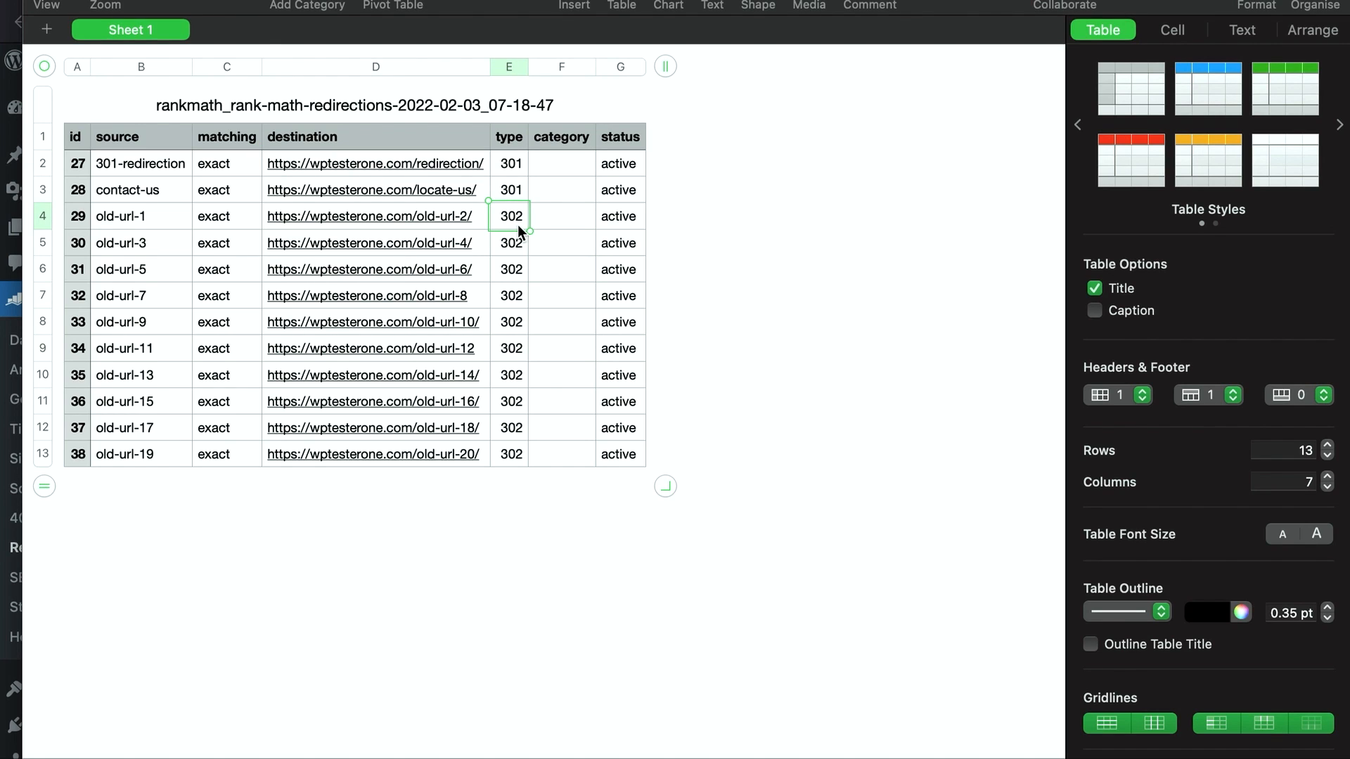
type("301")
key("Return")
type("301")
key("Return")
type("301")
key("Return")
type("301")
key("Return")
type("301")
key("Return")
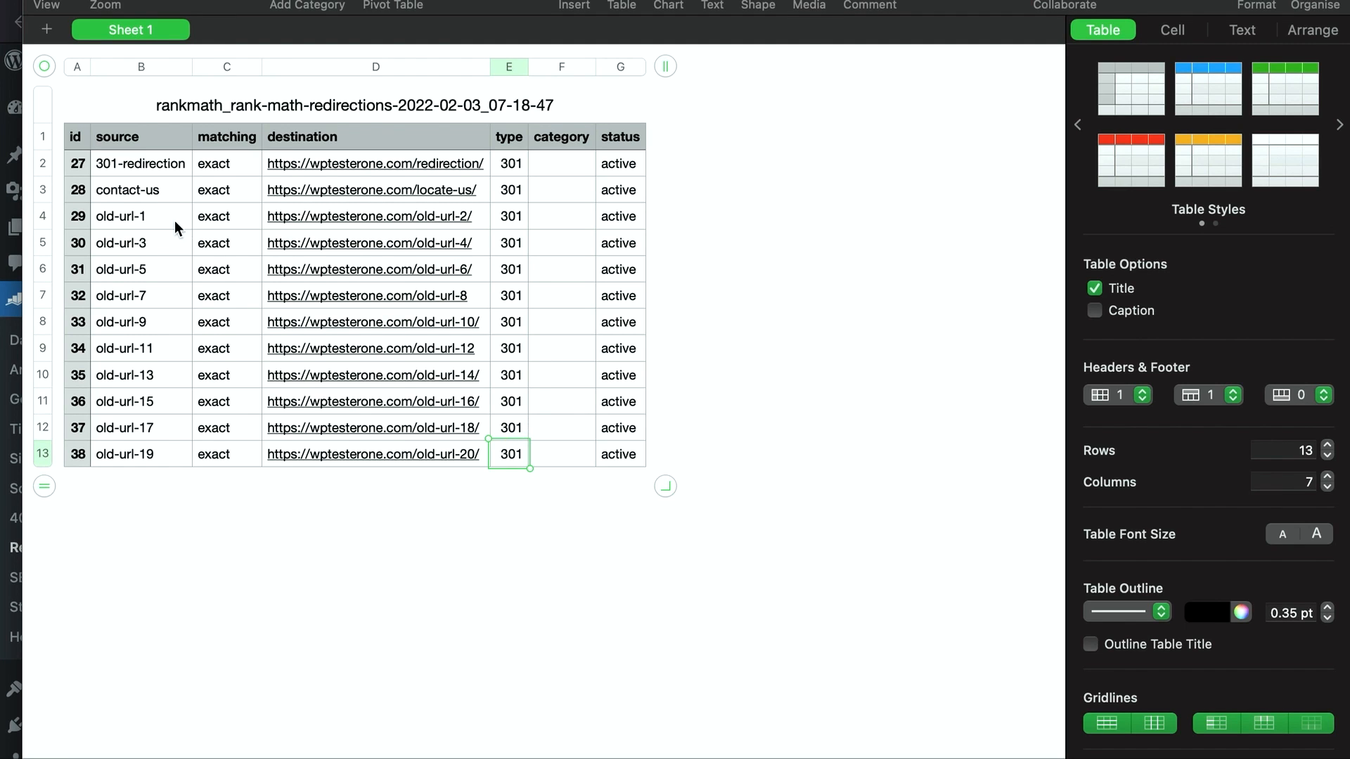
- Switch back to Firefox and select rankmath_rank-math-redirections-2022-02-03_07-18-47.csv as the file for the redirections import
key("super+Tab")
left_click(267, 175)
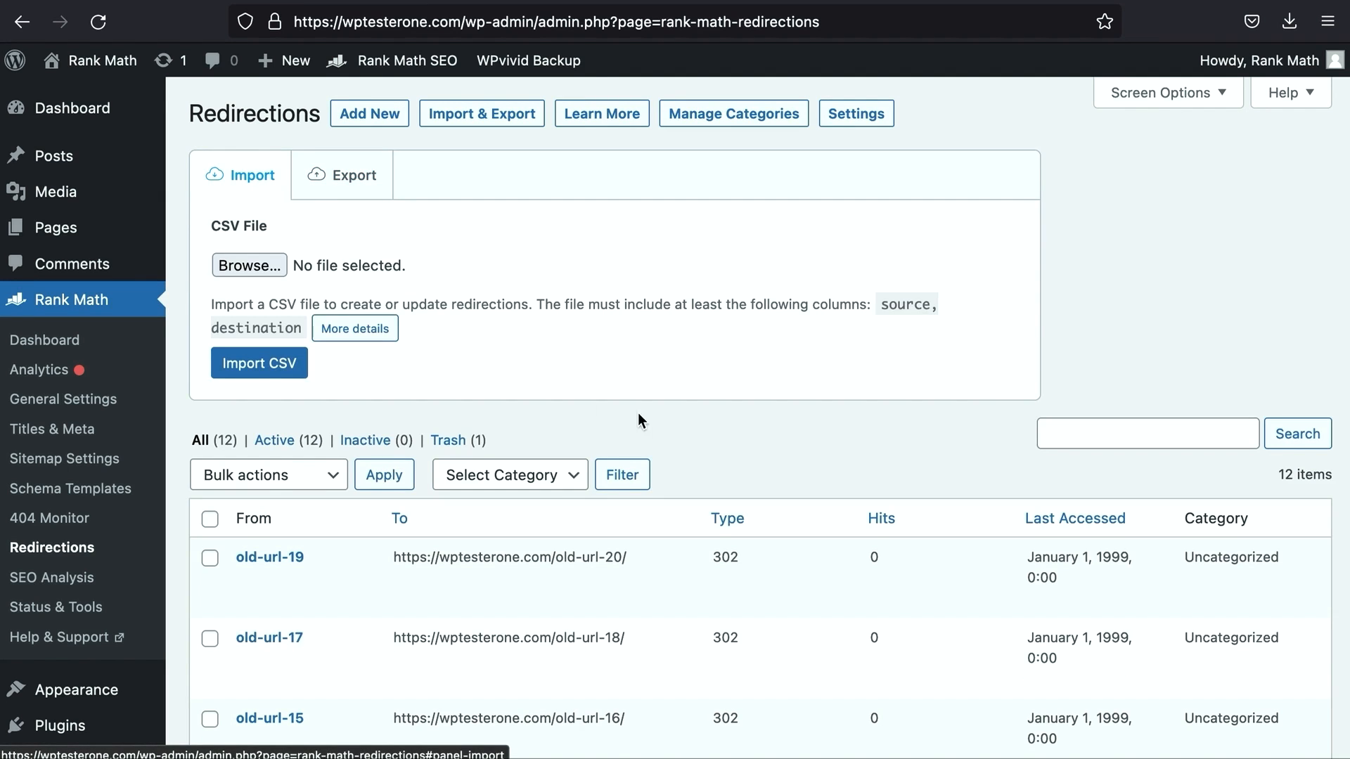
scroll(581, 392, "down", 5)
scroll(738, 464, "down", 4)
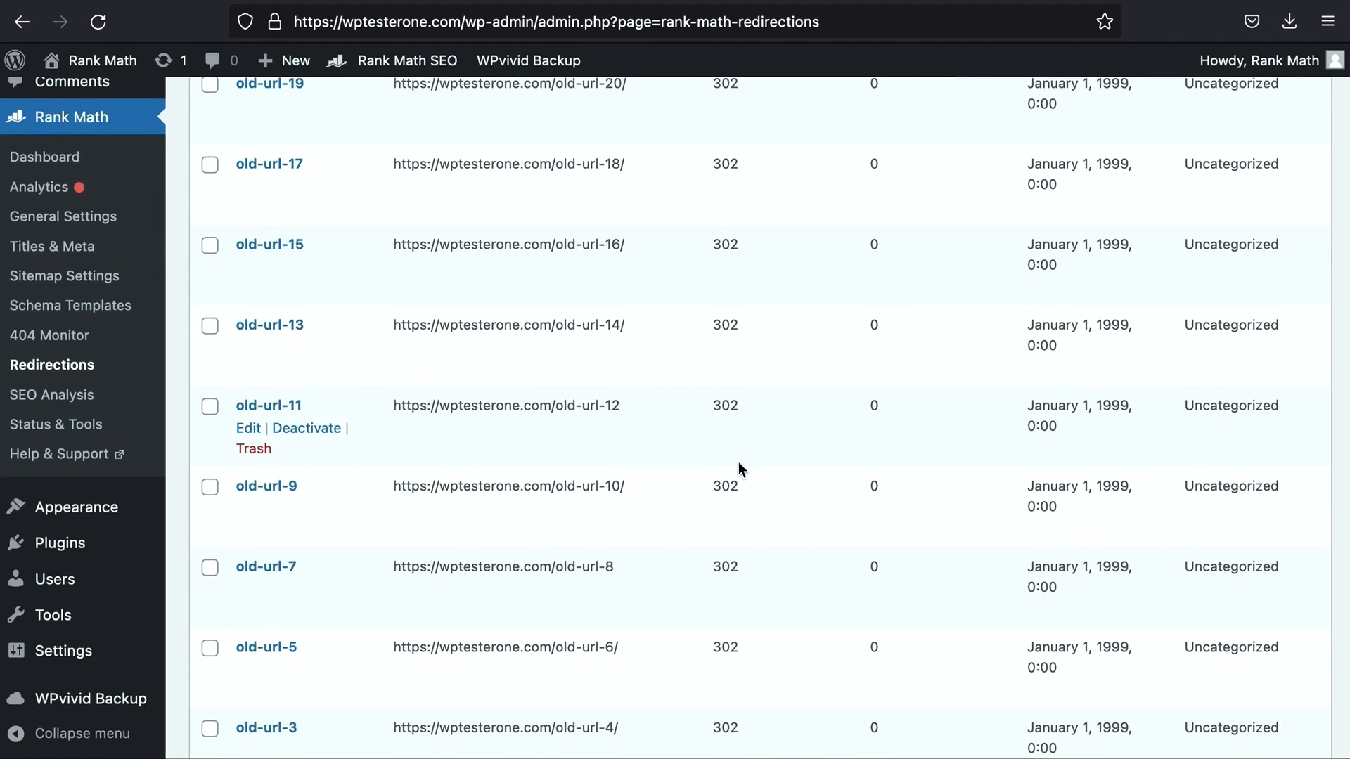
scroll(738, 464, "up", 6)
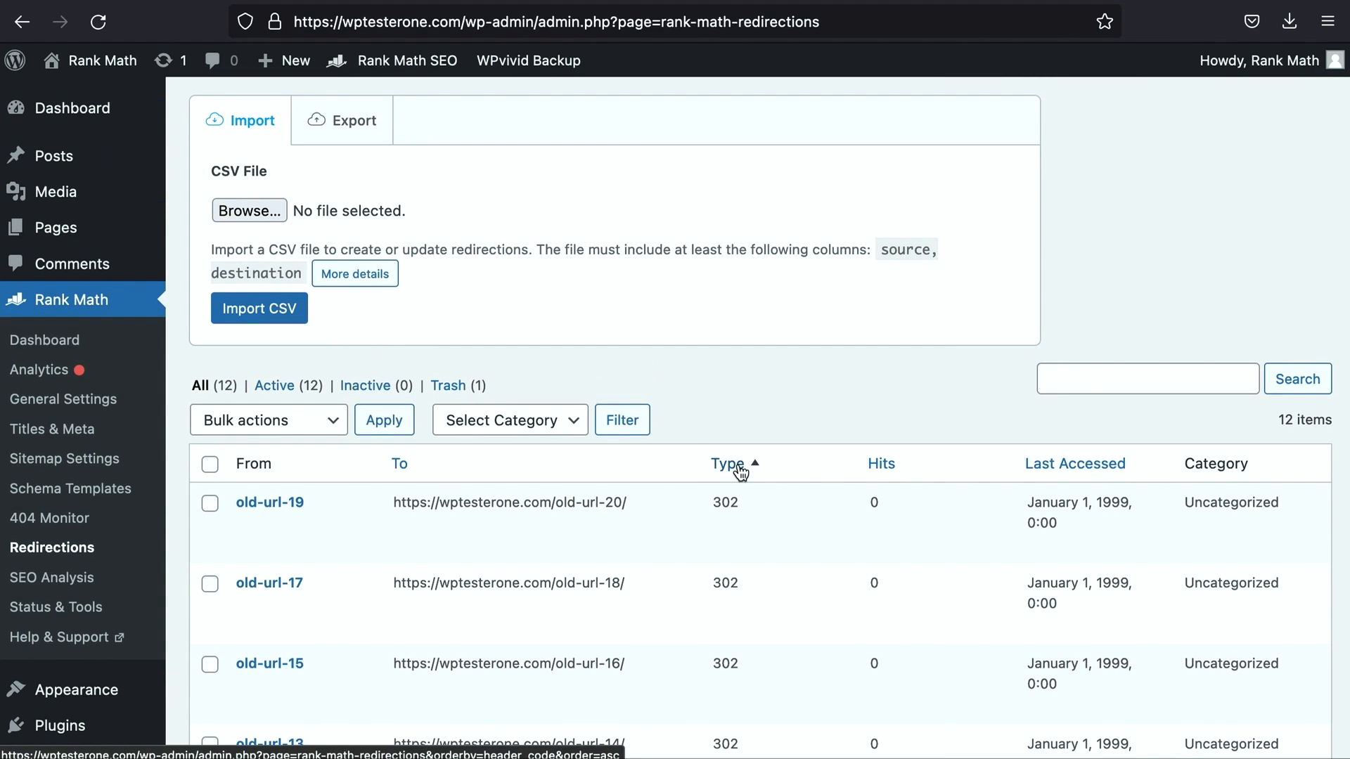
left_click(235, 210)
left_click(520, 189)
left_click(1026, 497)
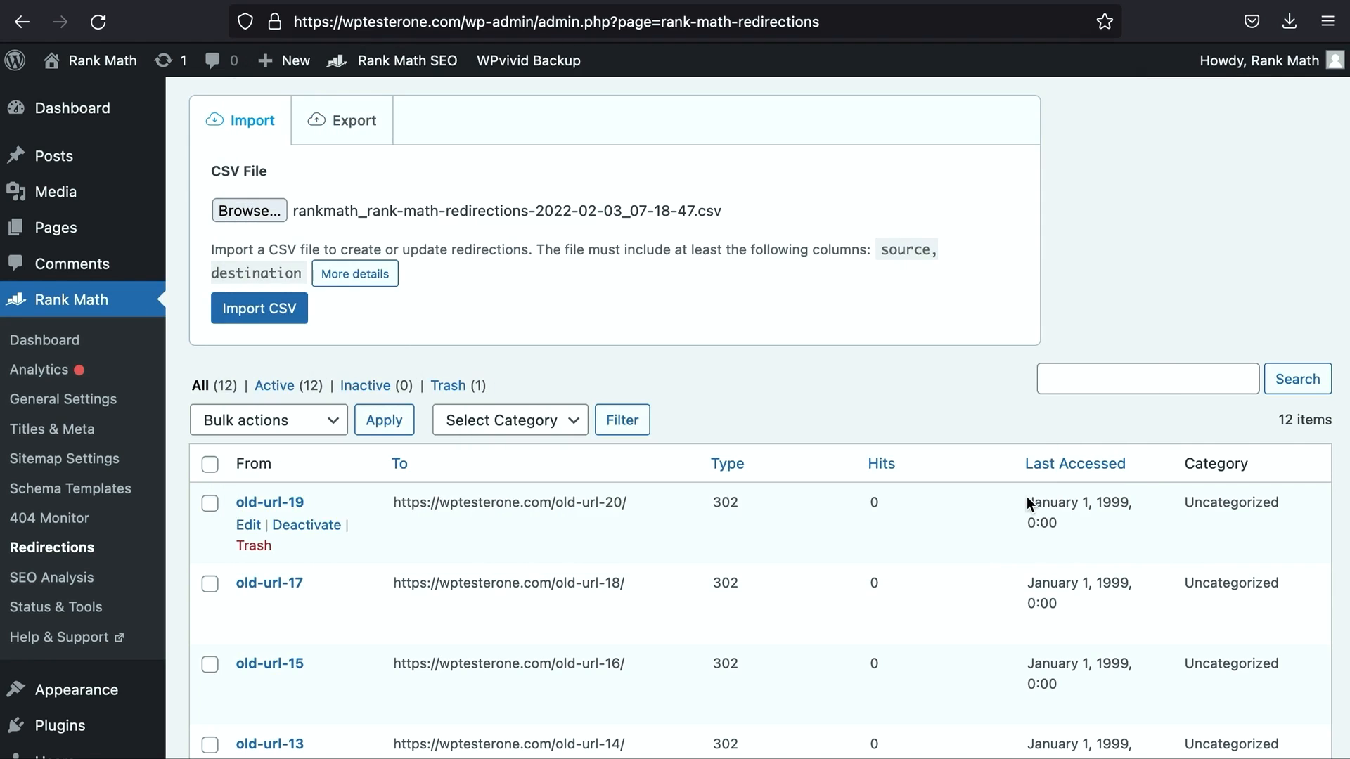
- Import the redirections from the selected CSV file and check the types in the redirections list
left_click(298, 308)
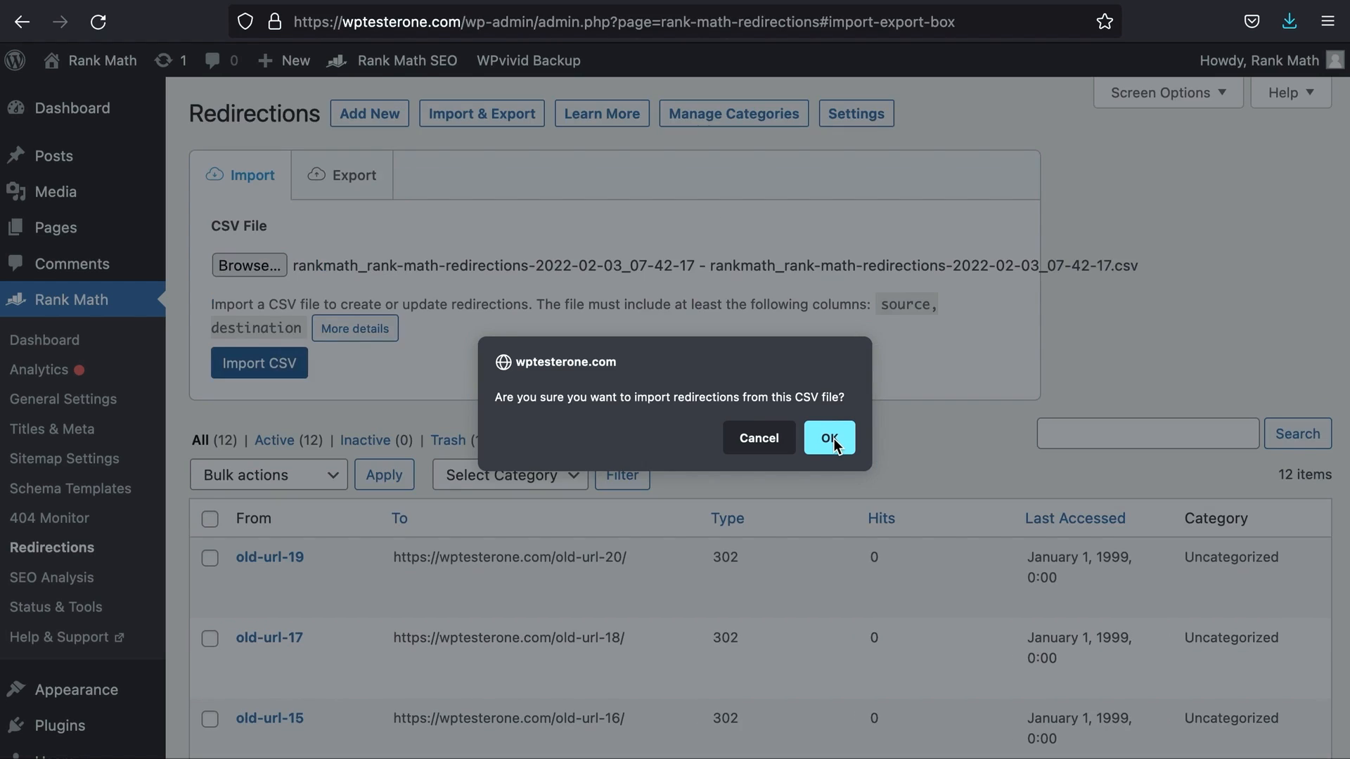
left_click(832, 438)
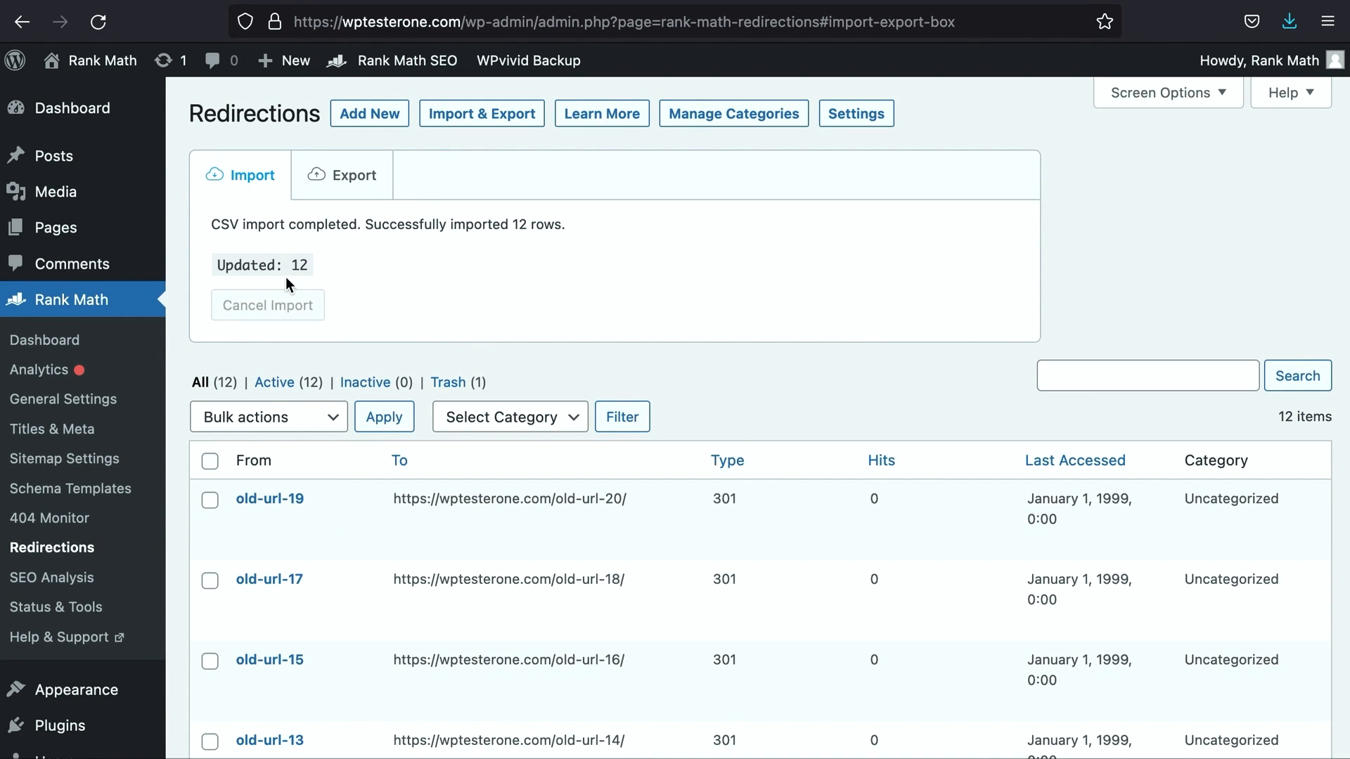
scroll(762, 552, "down", 6)
scroll(763, 556, "down", 4)
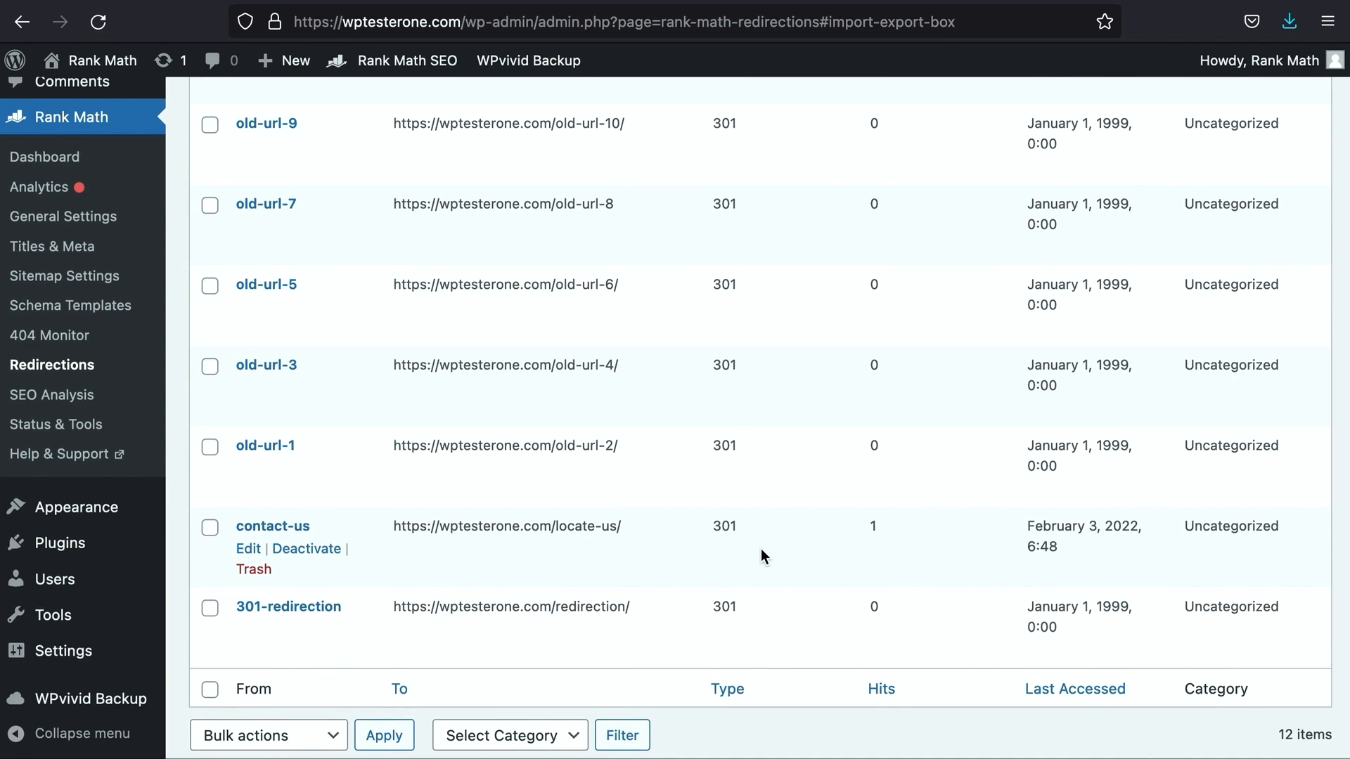
scroll(763, 556, "up", 2)
scroll(762, 551, "up", 8)
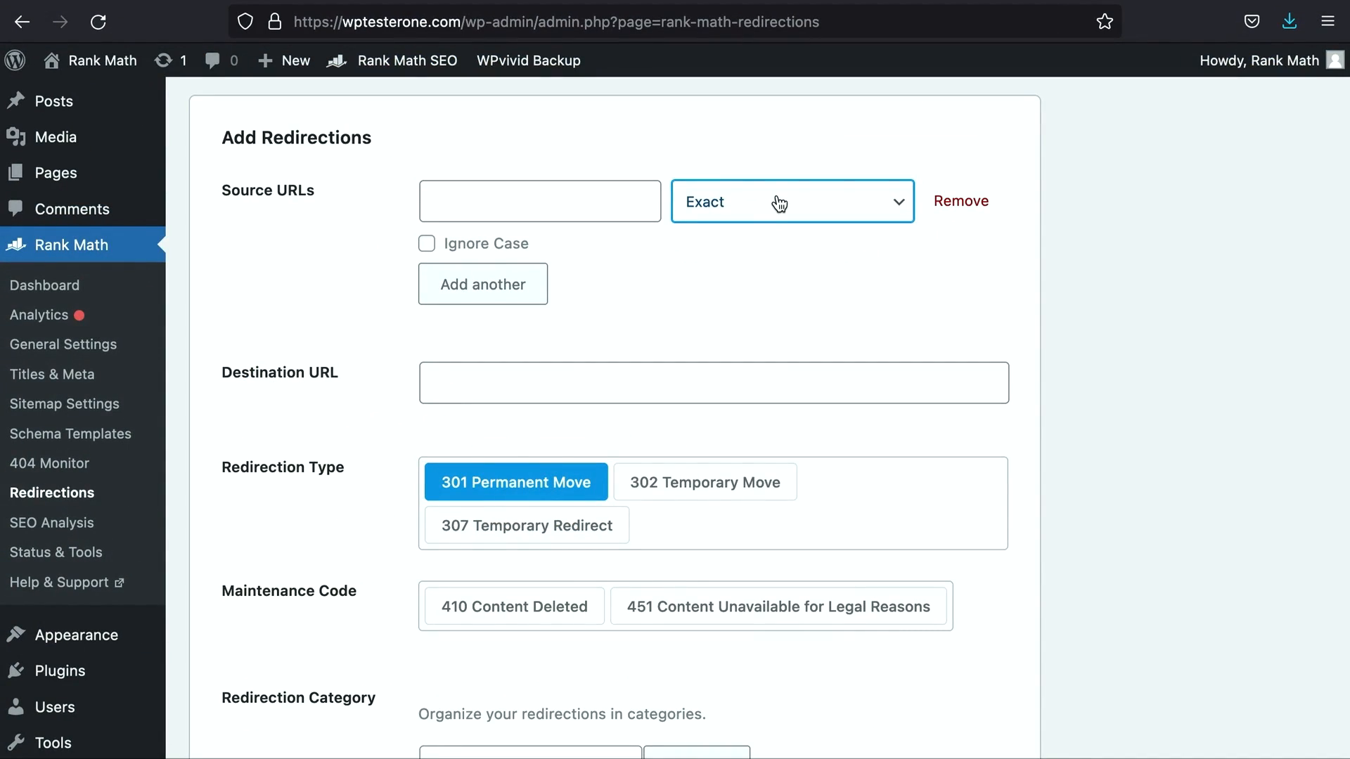
- Set the match type of the new redirection's source URL to Regex
left_click(602, 190)
left_click(591, 389)
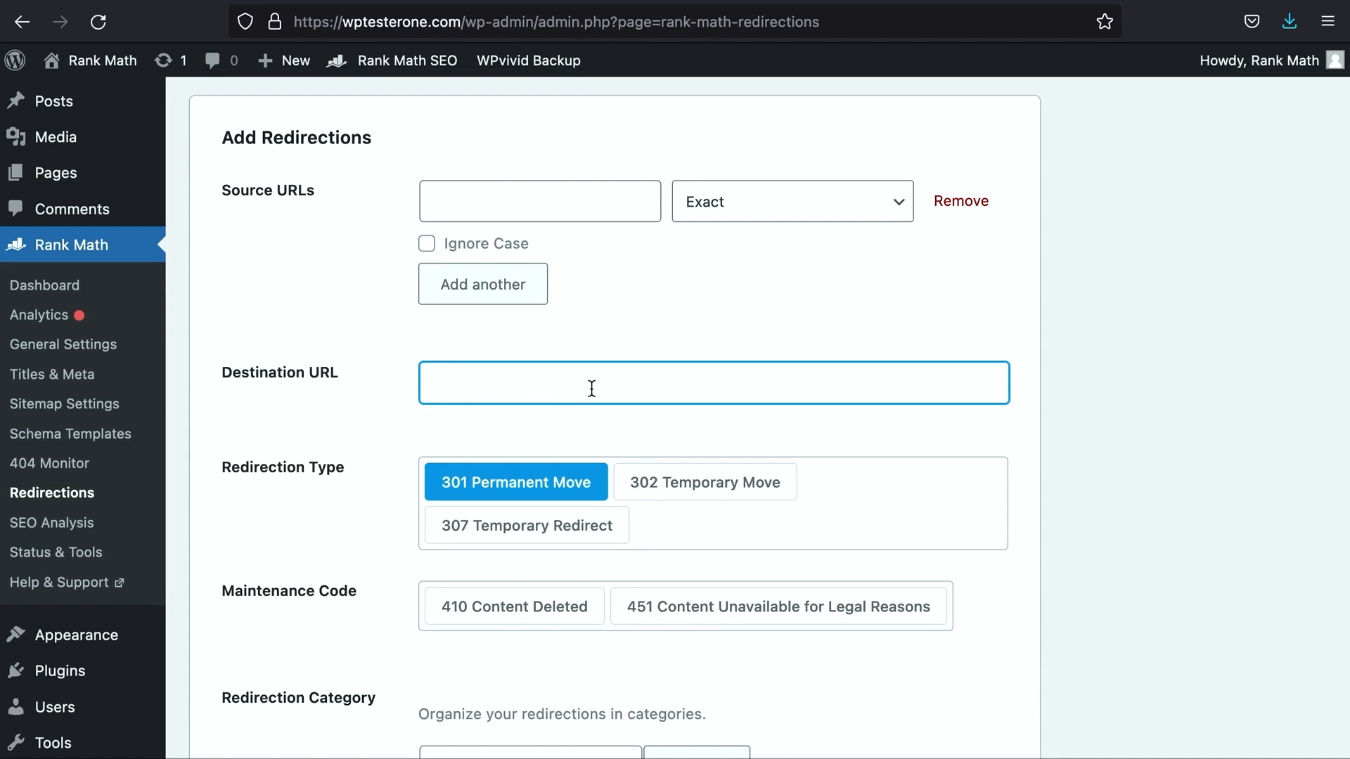
left_click(766, 210)
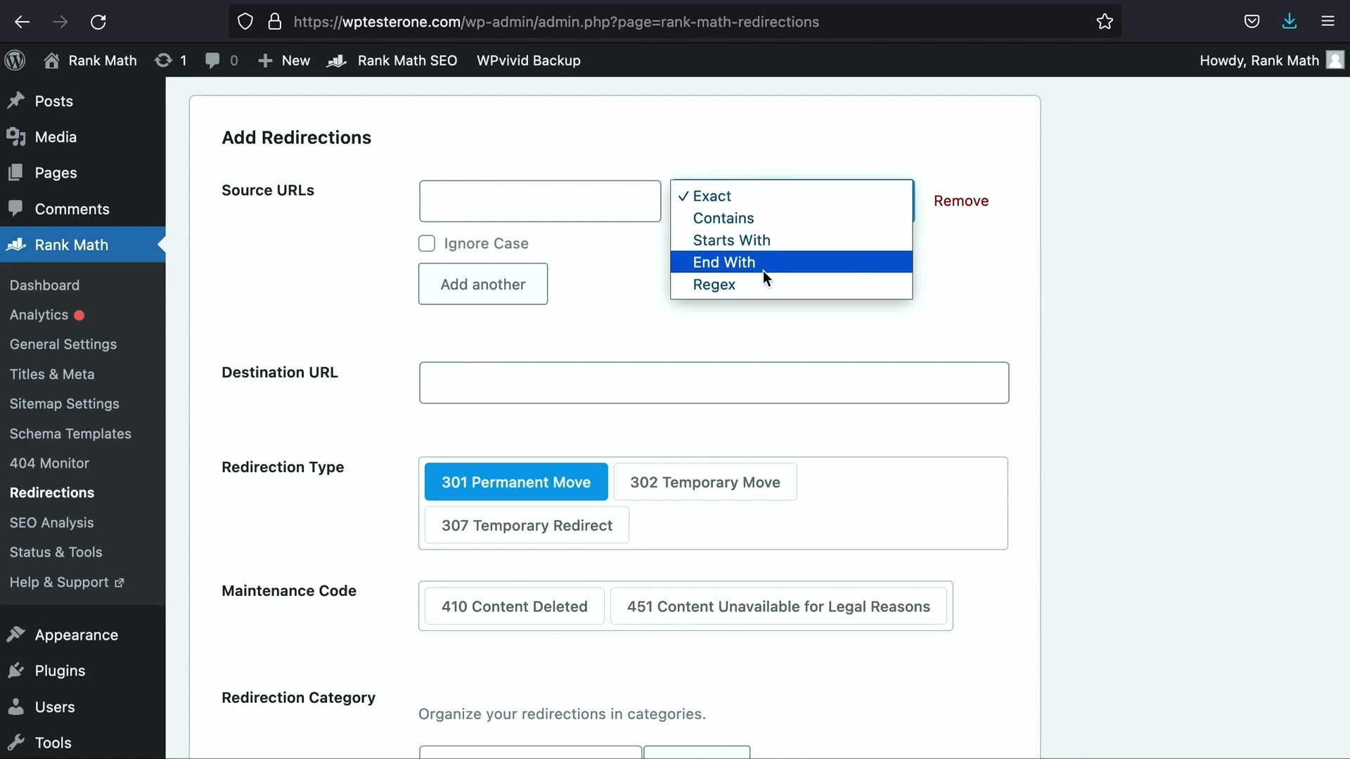
left_click(764, 288)
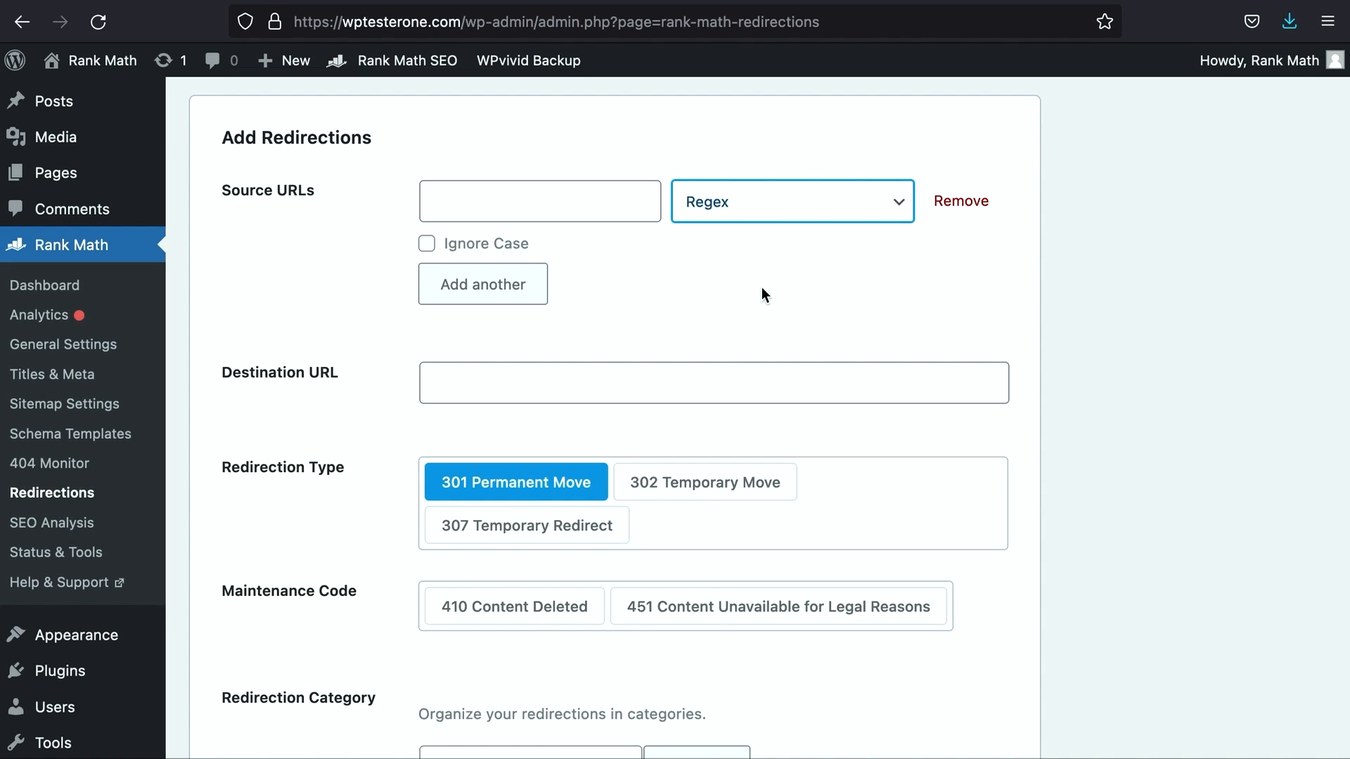
left_click(562, 197)
left_click(574, 379)
left_click(535, 209)
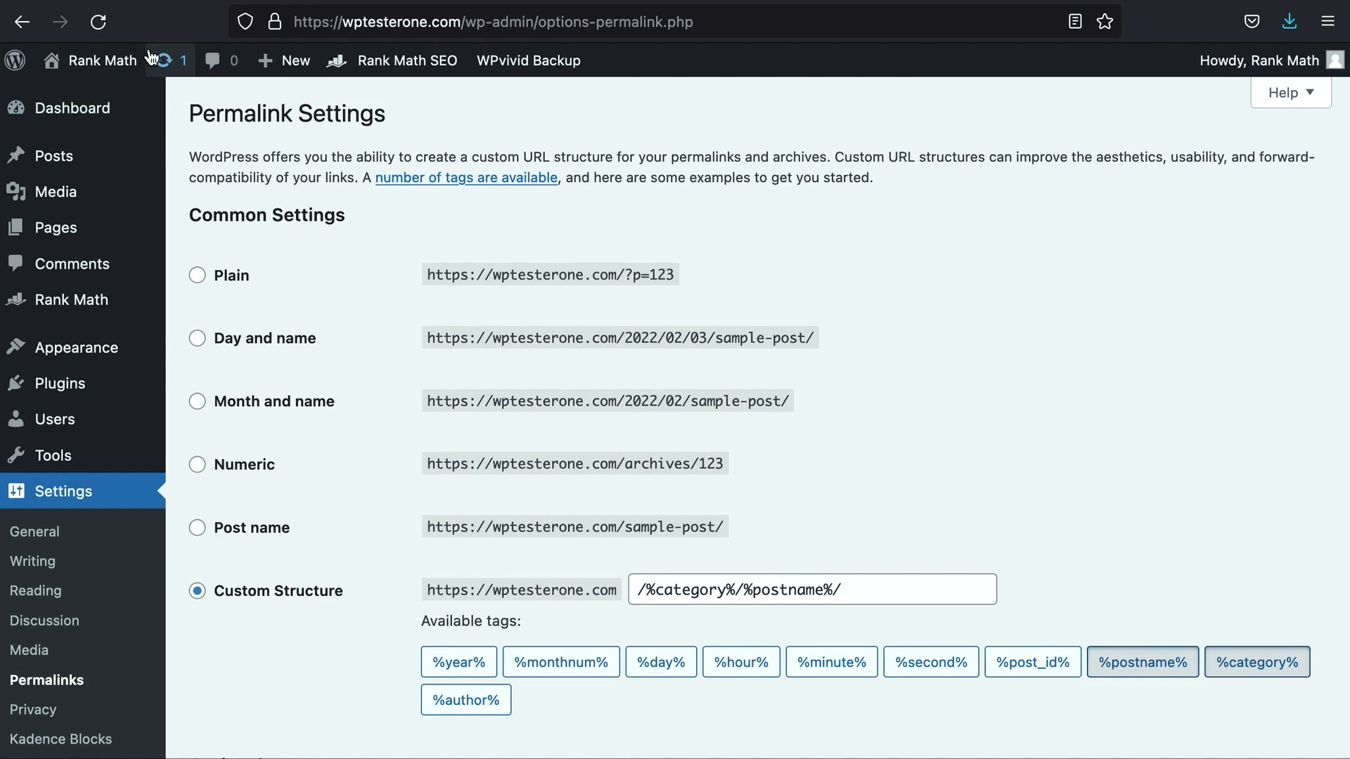
- Enter /(.*)/(.*)/ as the Regex source URL, comparing the pattern with the Old URL 20 post's address
left_click(146, 2)
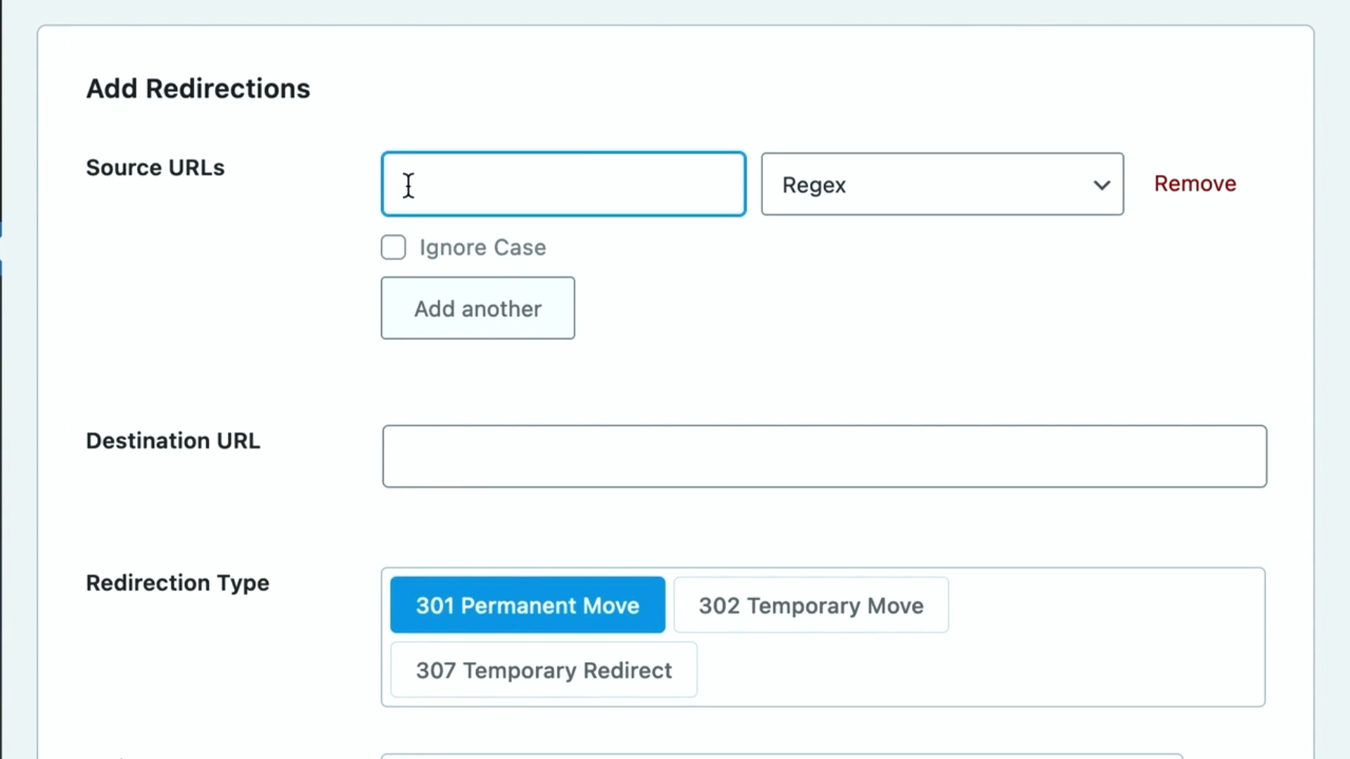
type("/")
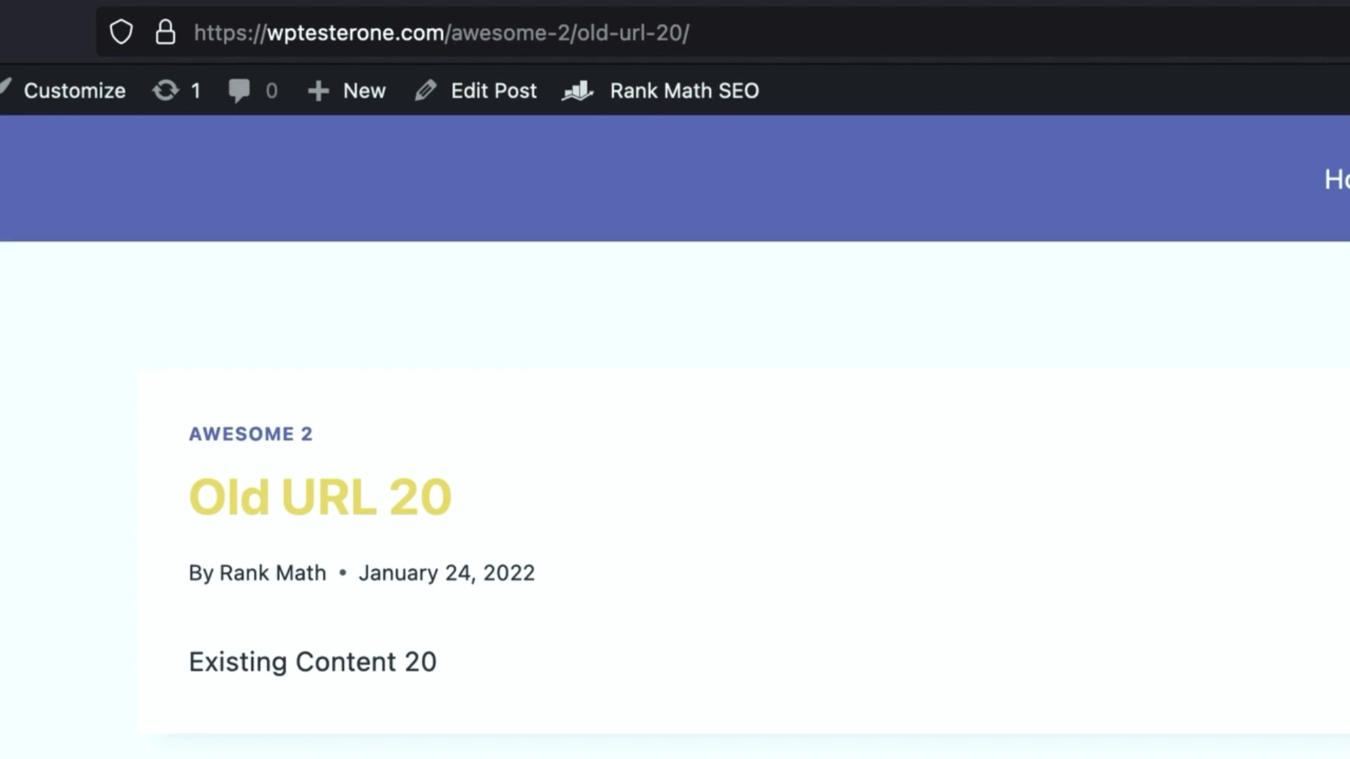
left_click(446, 35)
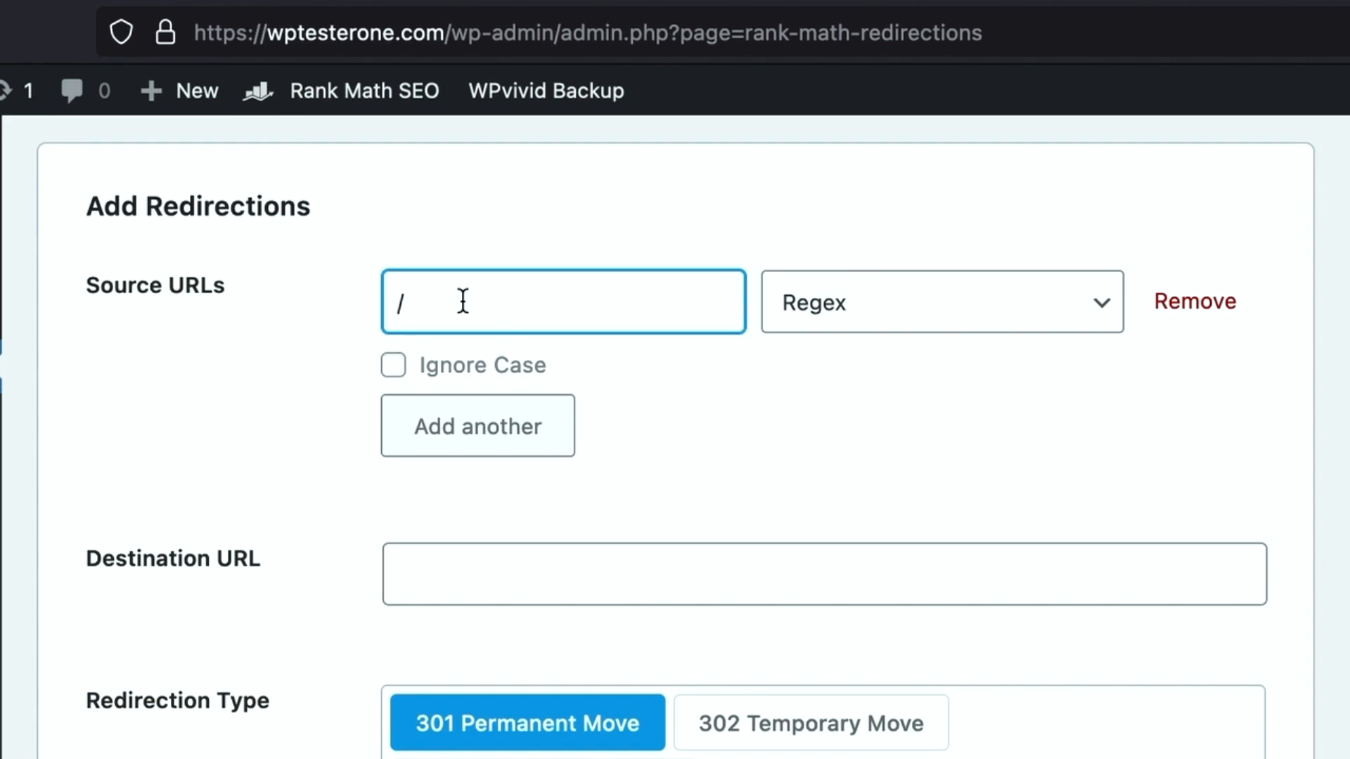
type("(")
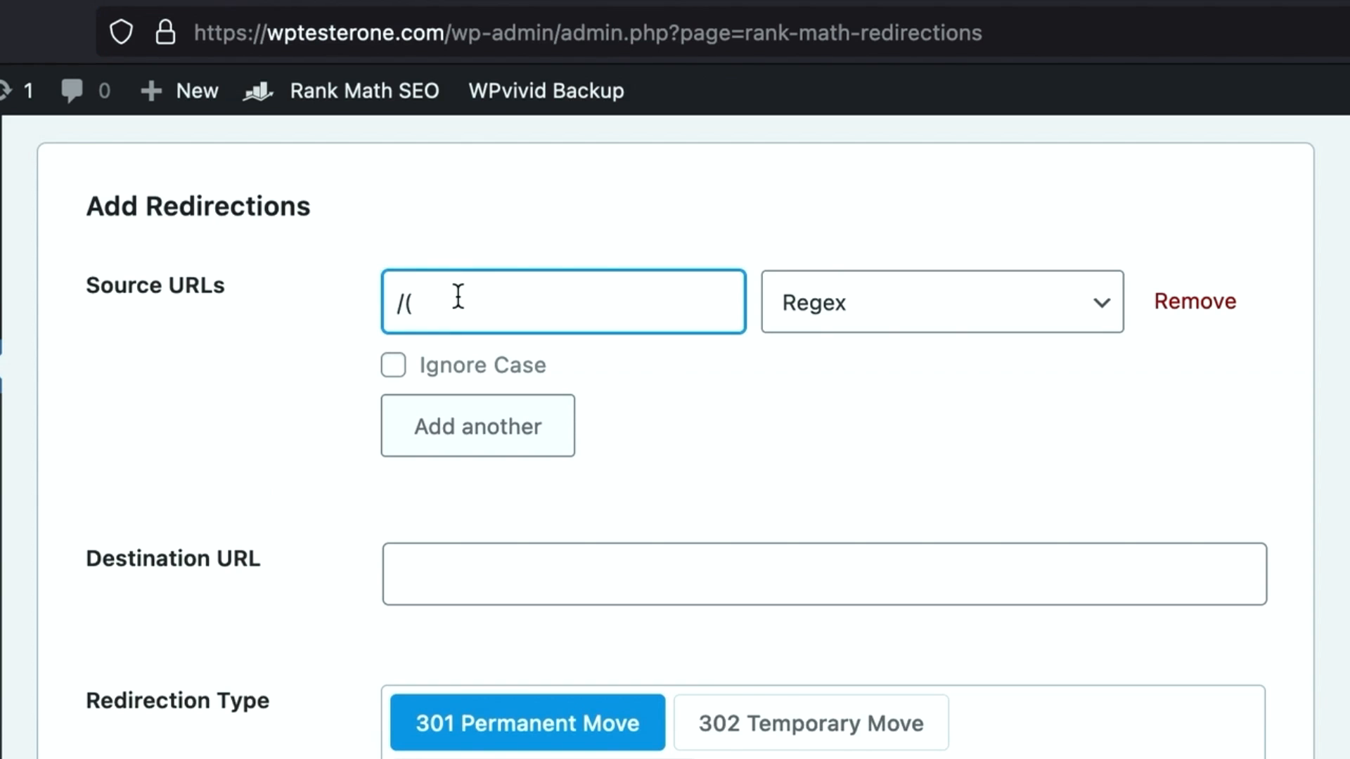
type(".*)")
left_click_drag(440, 302, 404, 306)
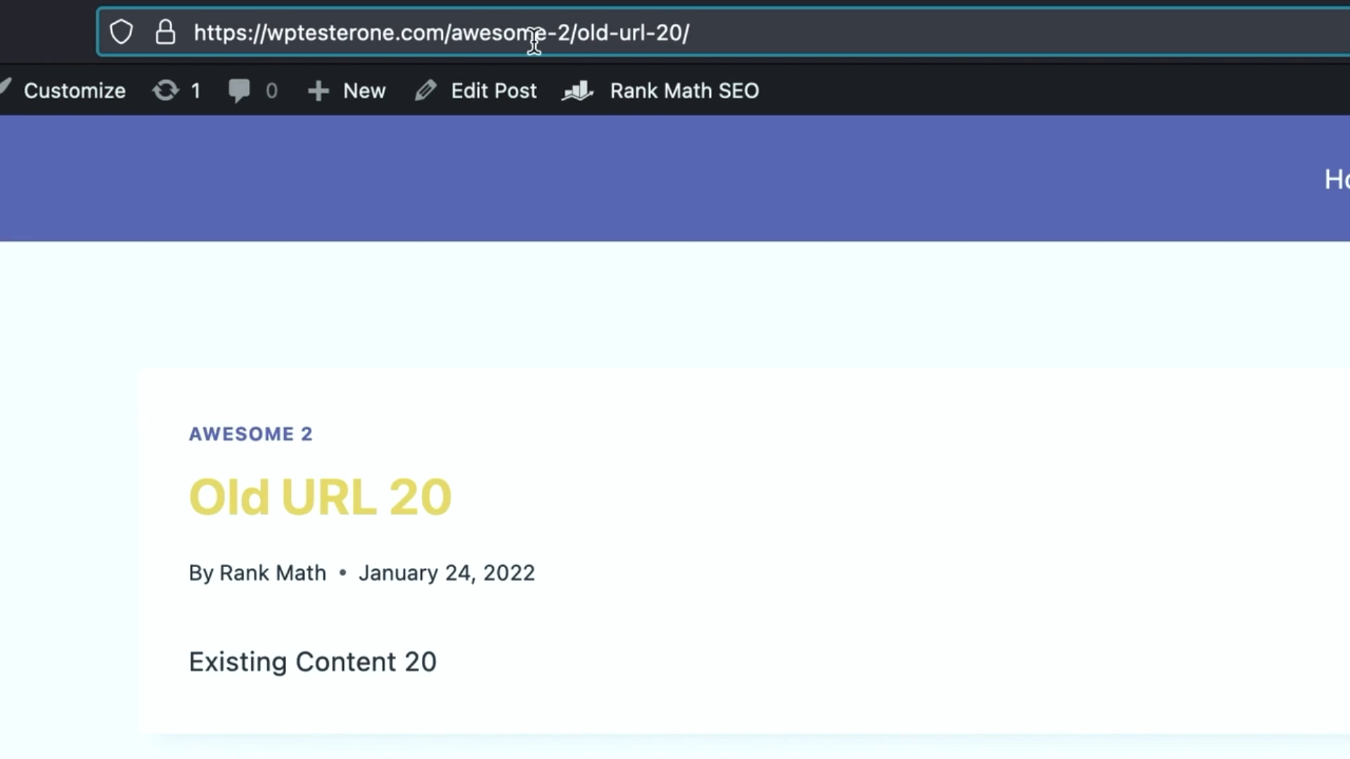
left_click(225, 1)
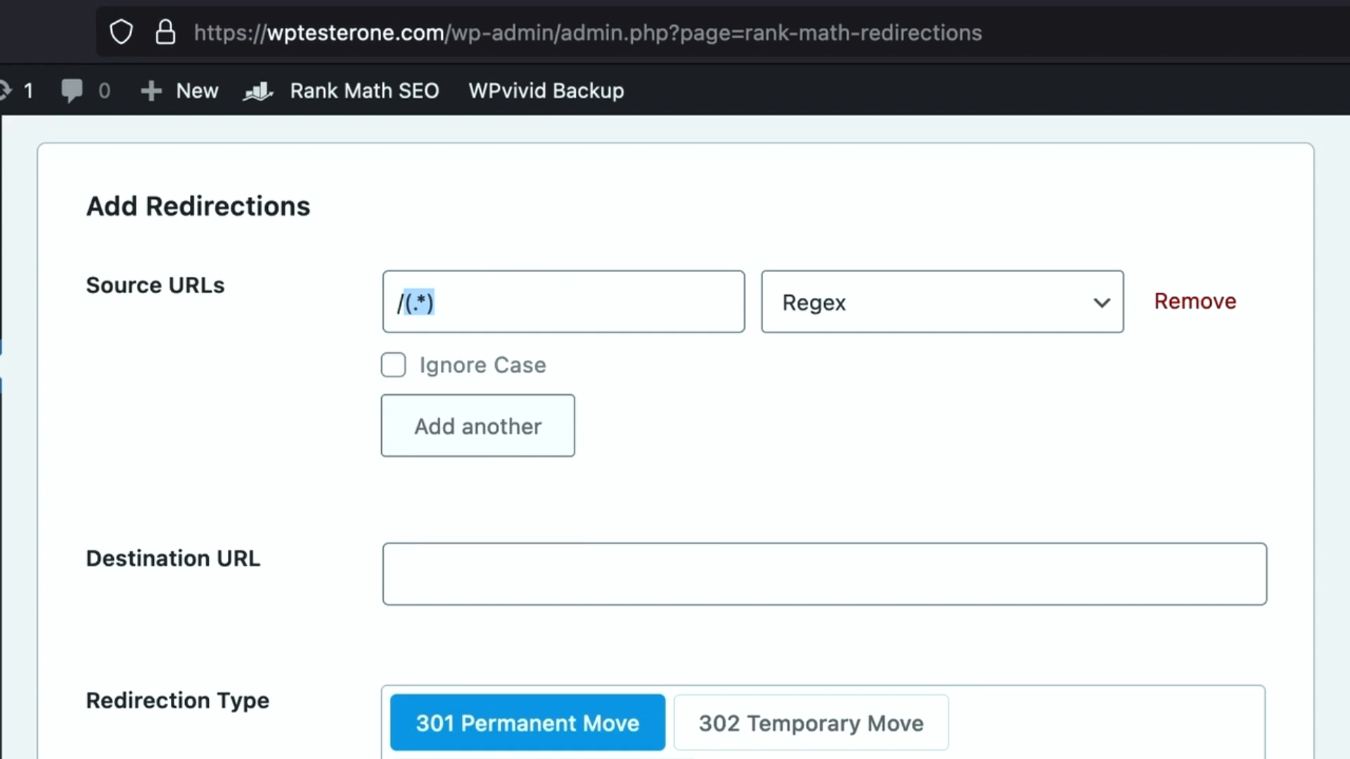
left_click(532, 294)
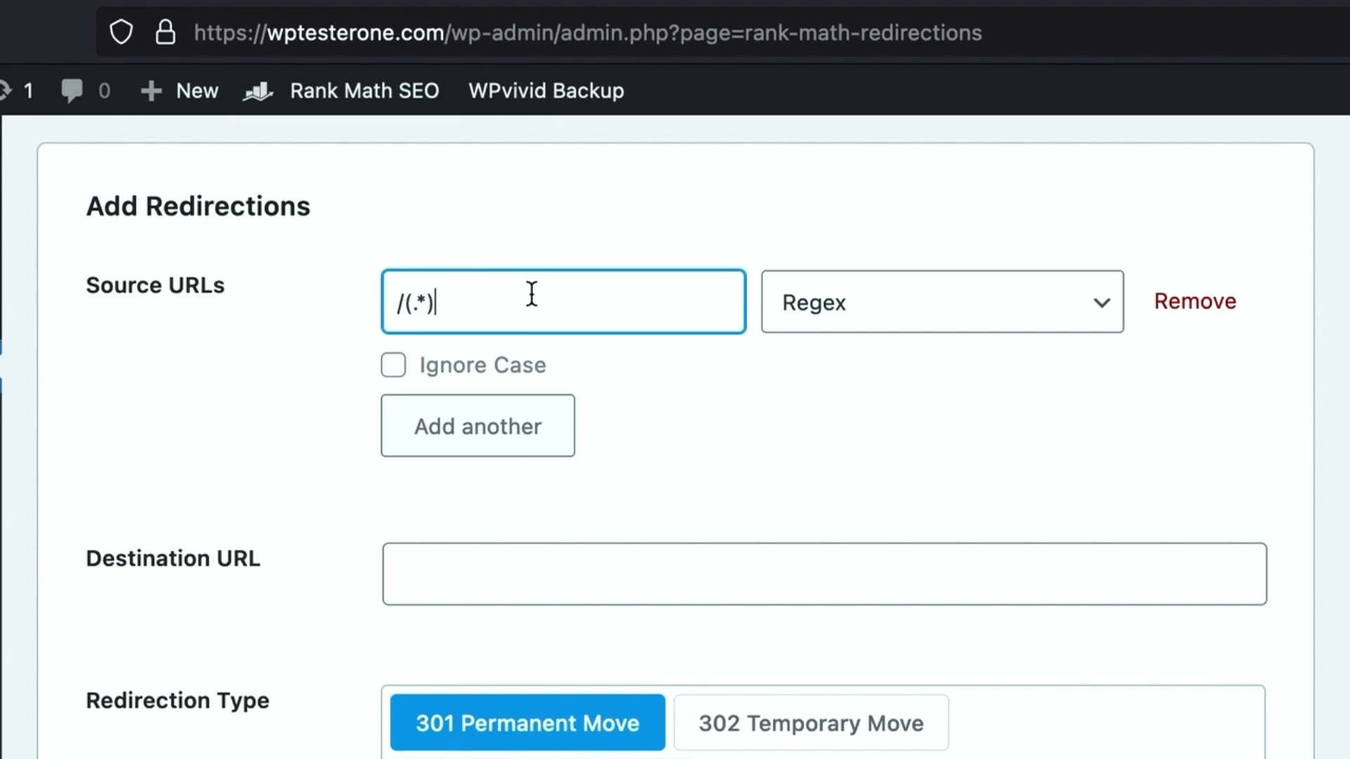
type("/(.*)")
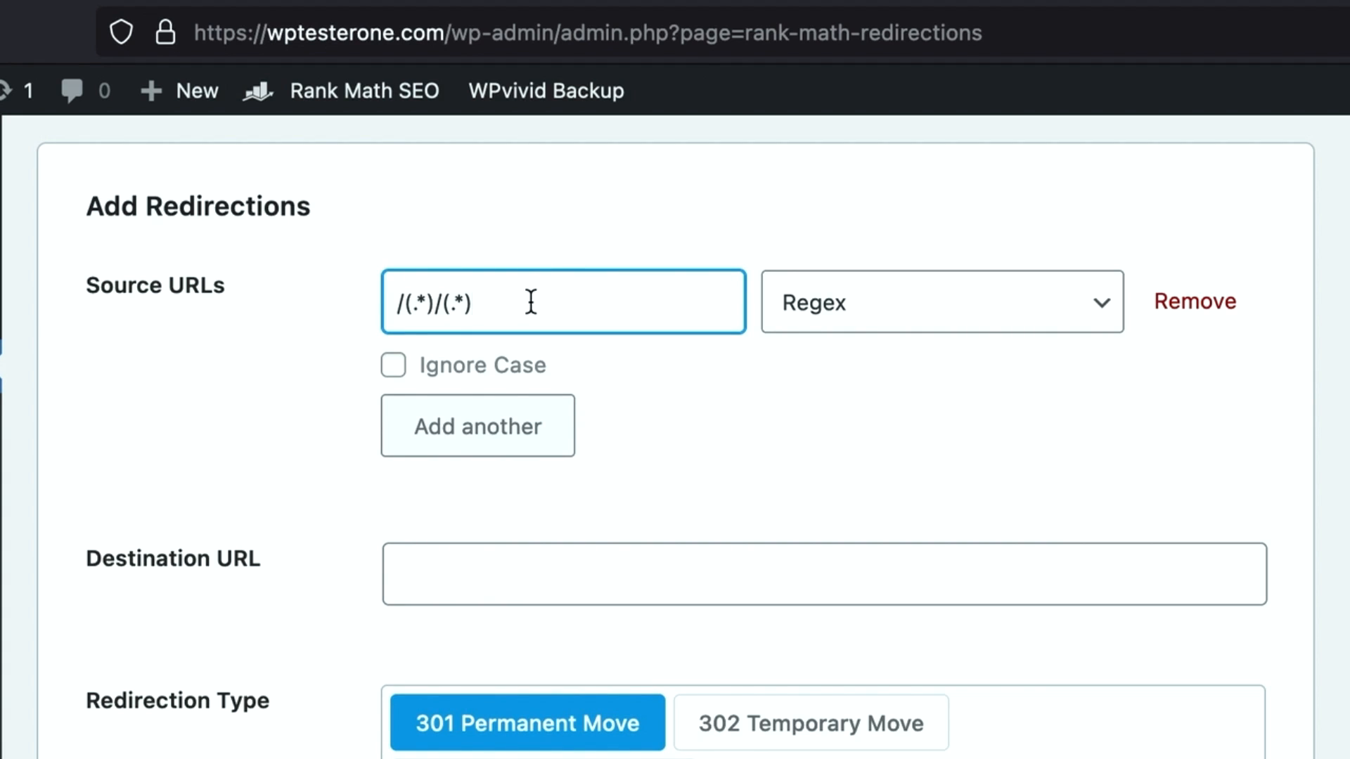
type("/")
- Enter /$2 as the destination URL, checking it against the slug in the Old URL 20 post's address
left_click(432, 577)
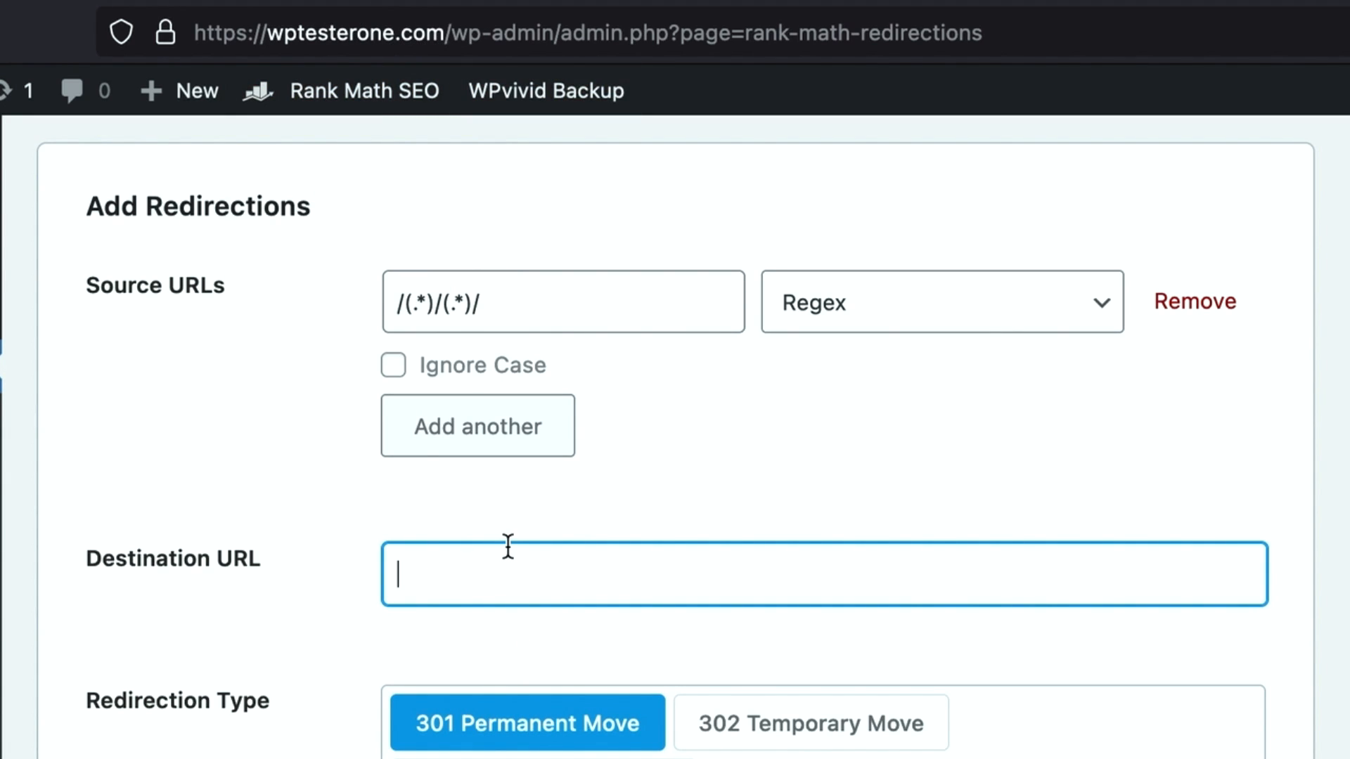
type("/$")
left_click(451, 2)
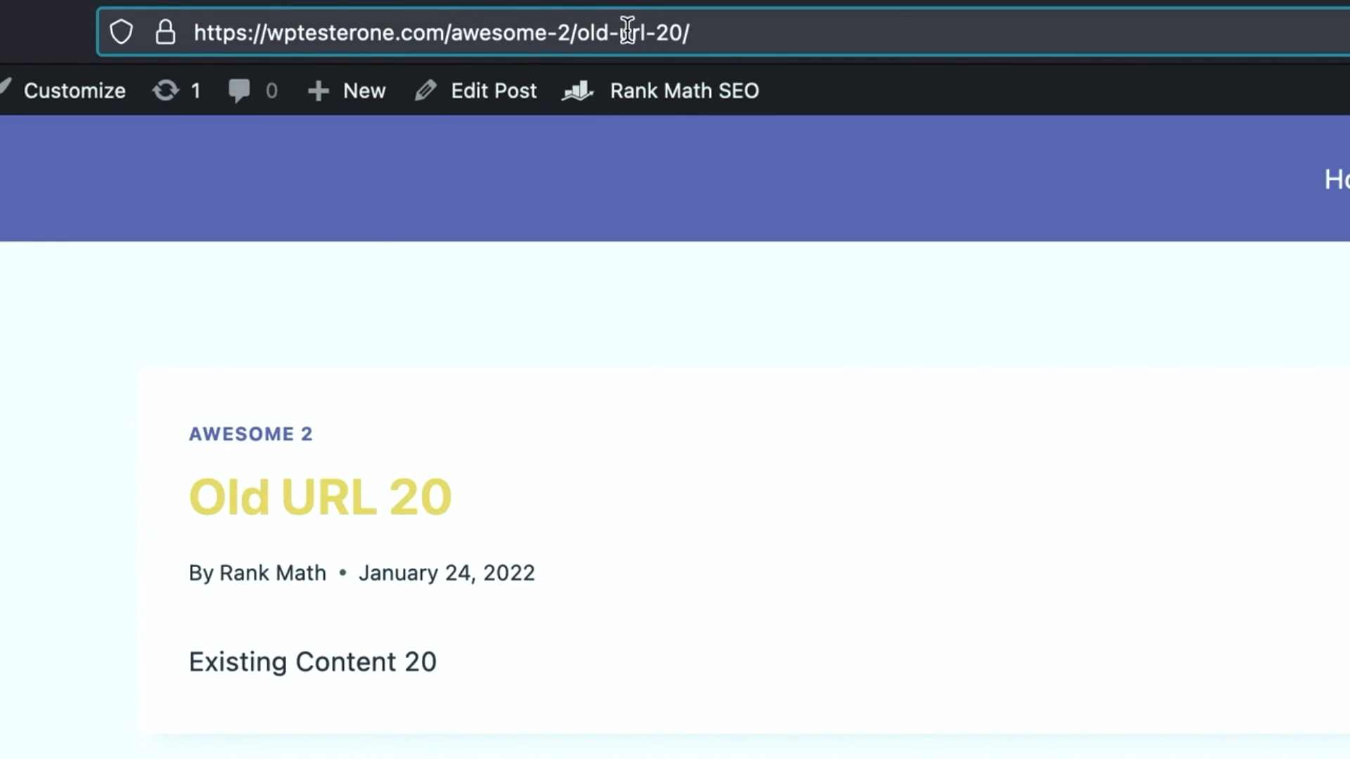
left_click(366, 2)
type("2")
left_click(429, 2)
left_click_drag(580, 33, 723, 24)
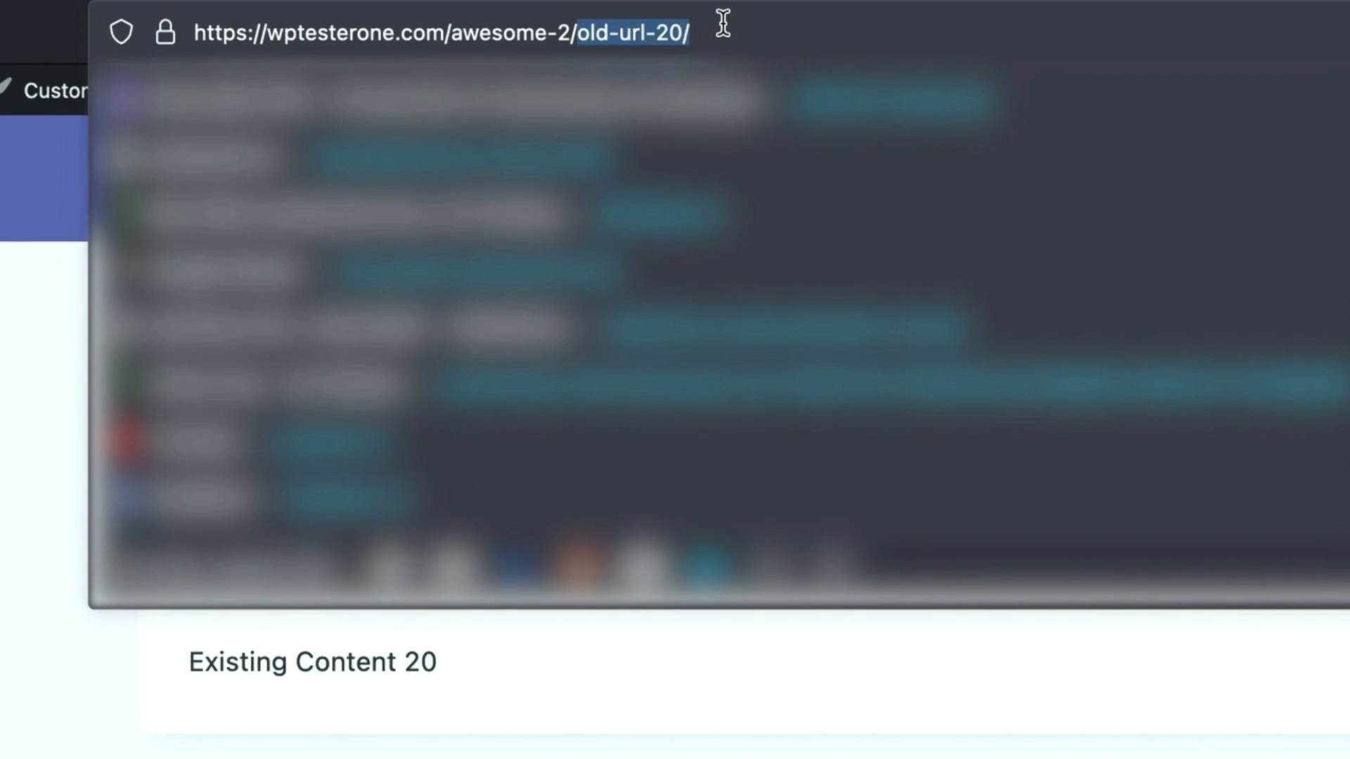
left_click(281, 2)
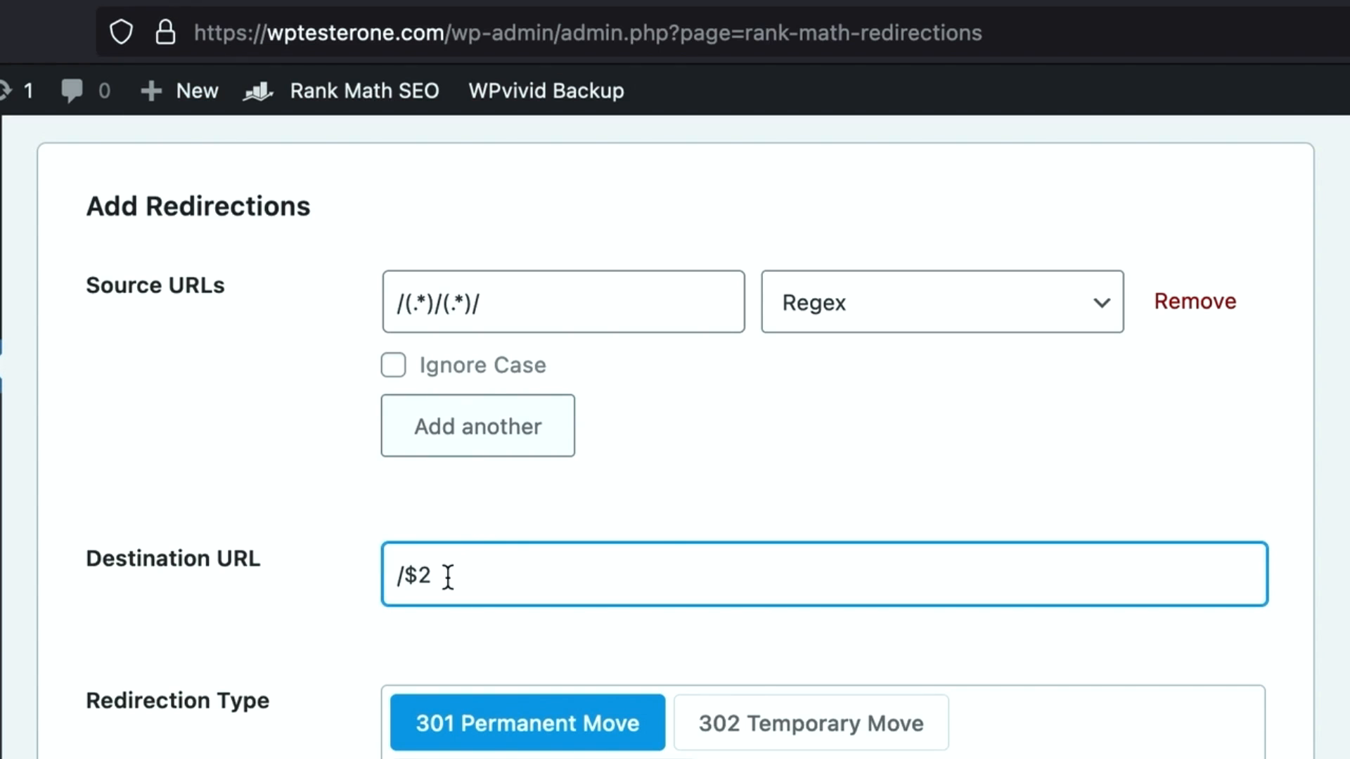
left_click_drag(406, 575, 440, 576)
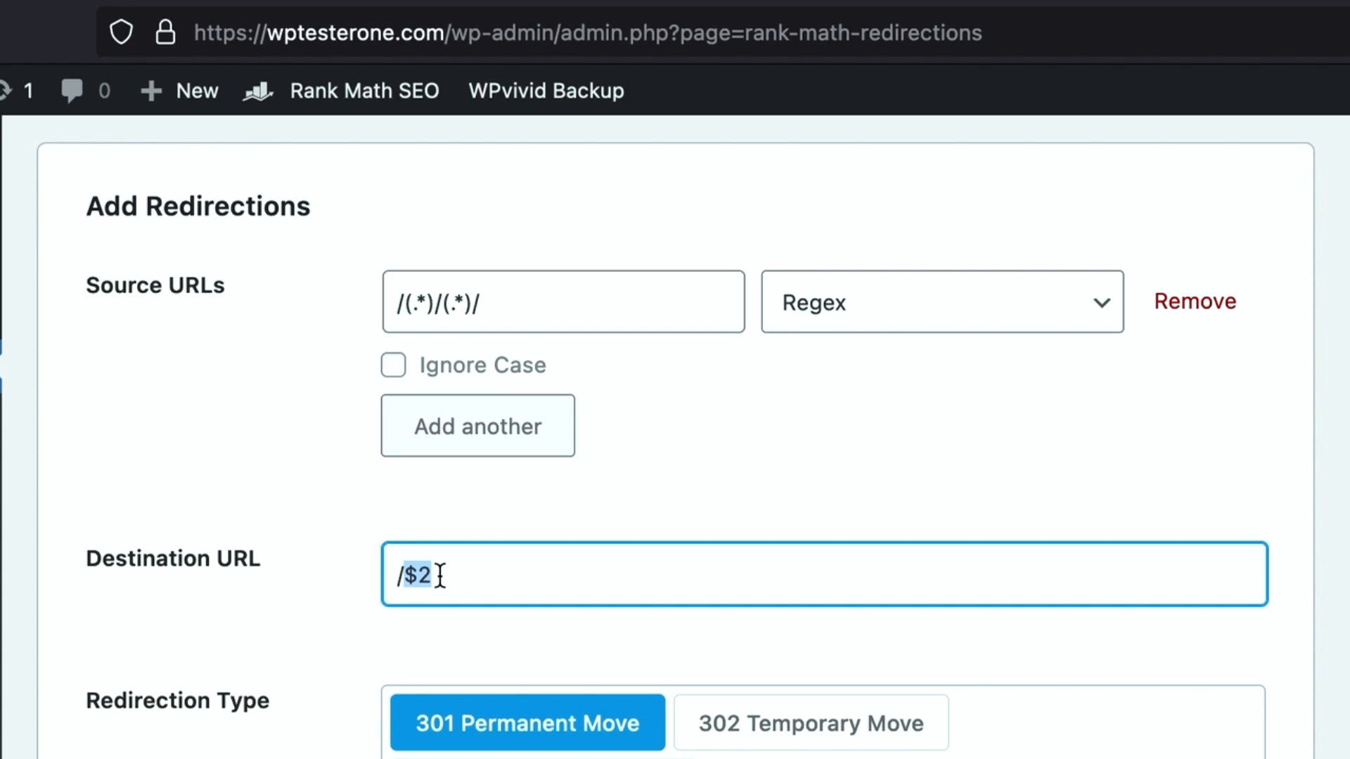
left_click(440, 576)
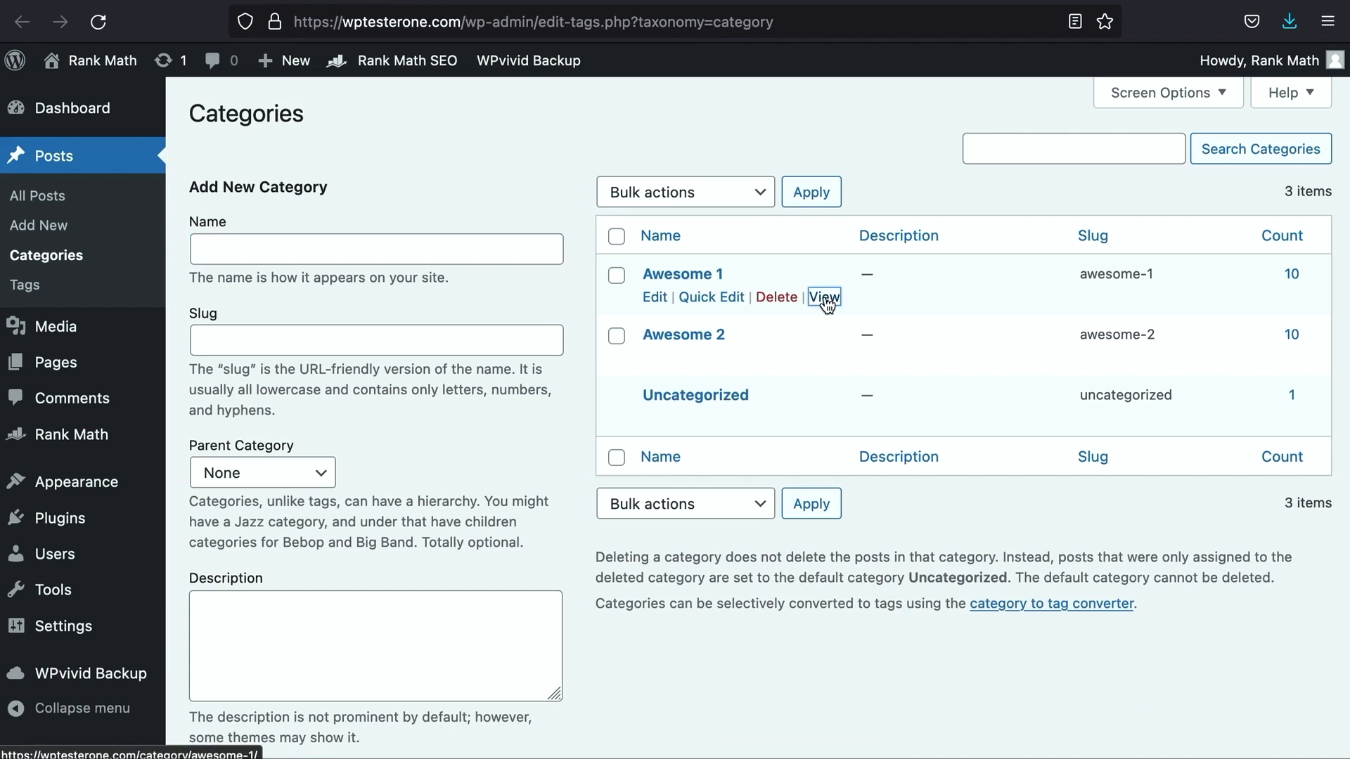
- Check the Awesome 1 category archive's URL, and turn on Strip Category Base in Rank Math's link settings, saving the change
left_click(822, 379)
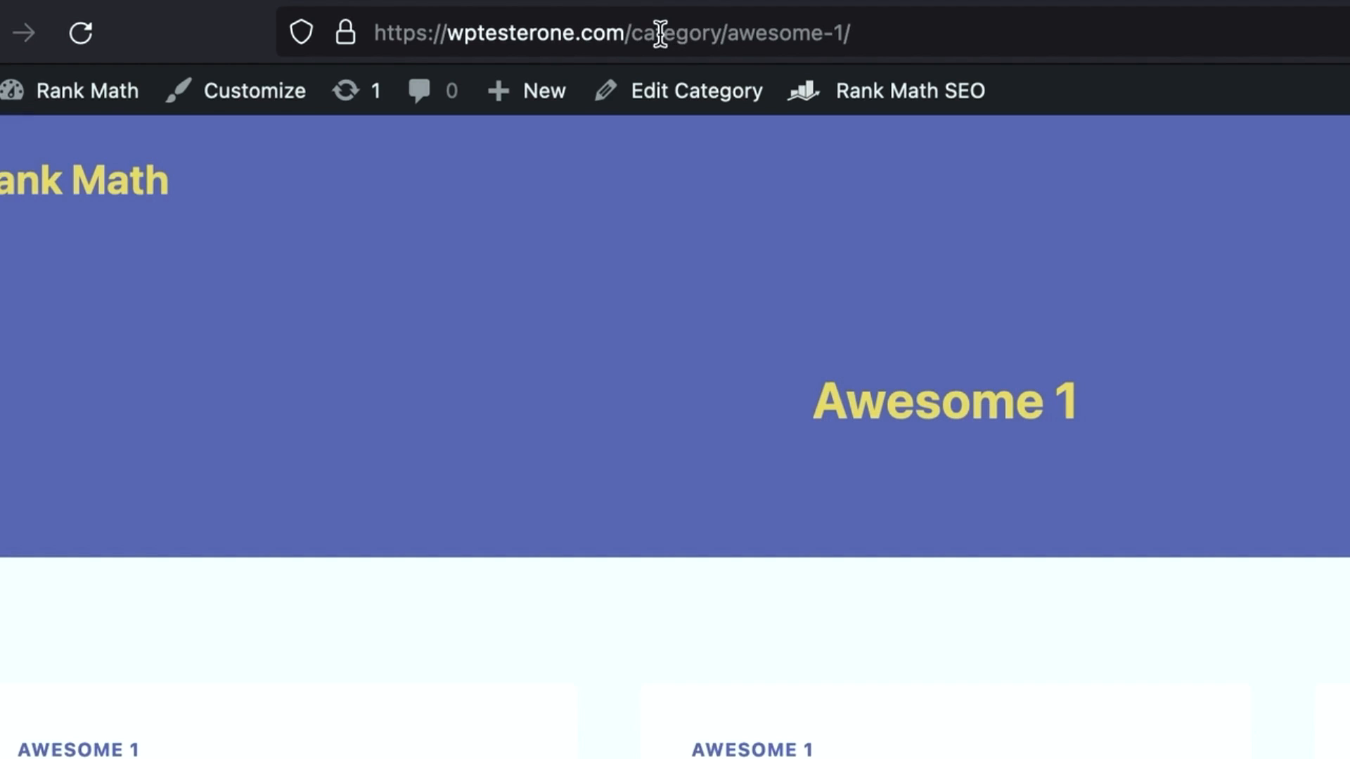
left_click(21, 89)
mouse_move(103, 570)
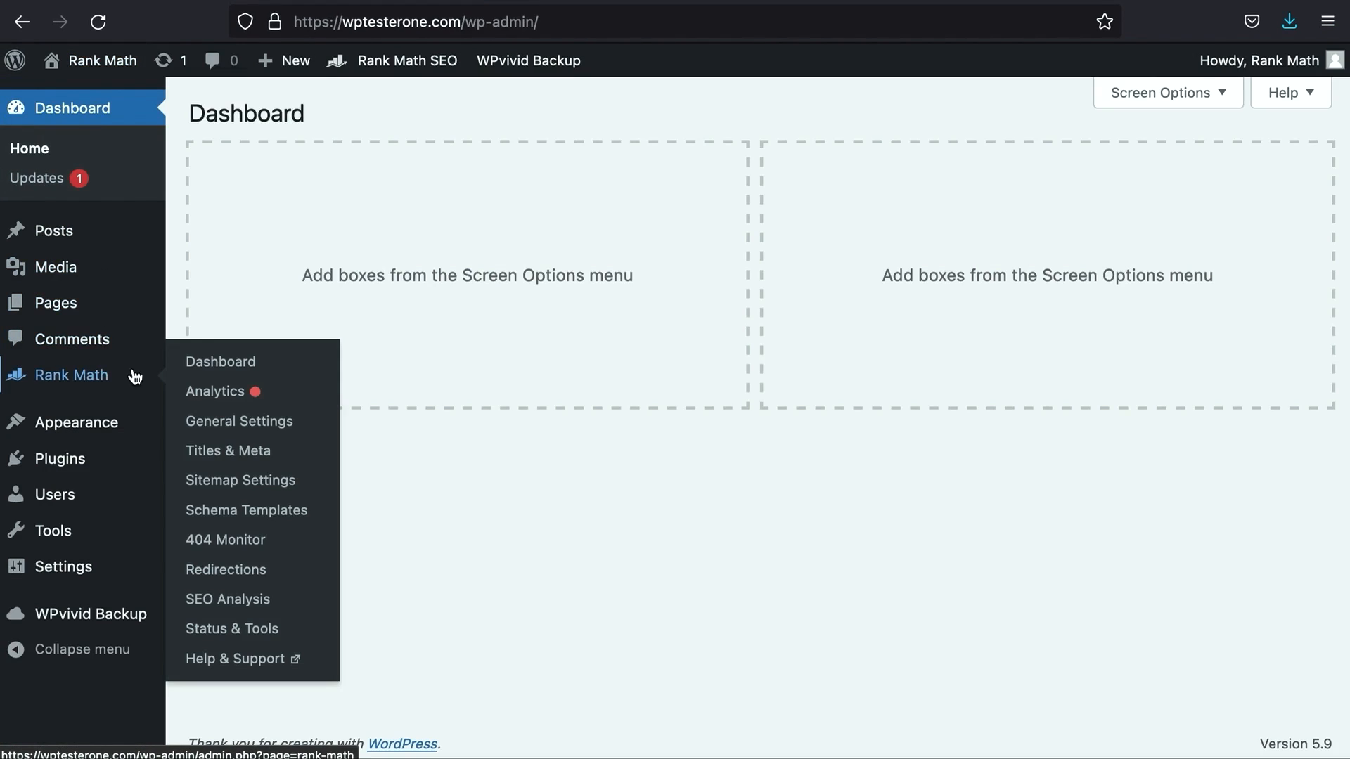
left_click(211, 365)
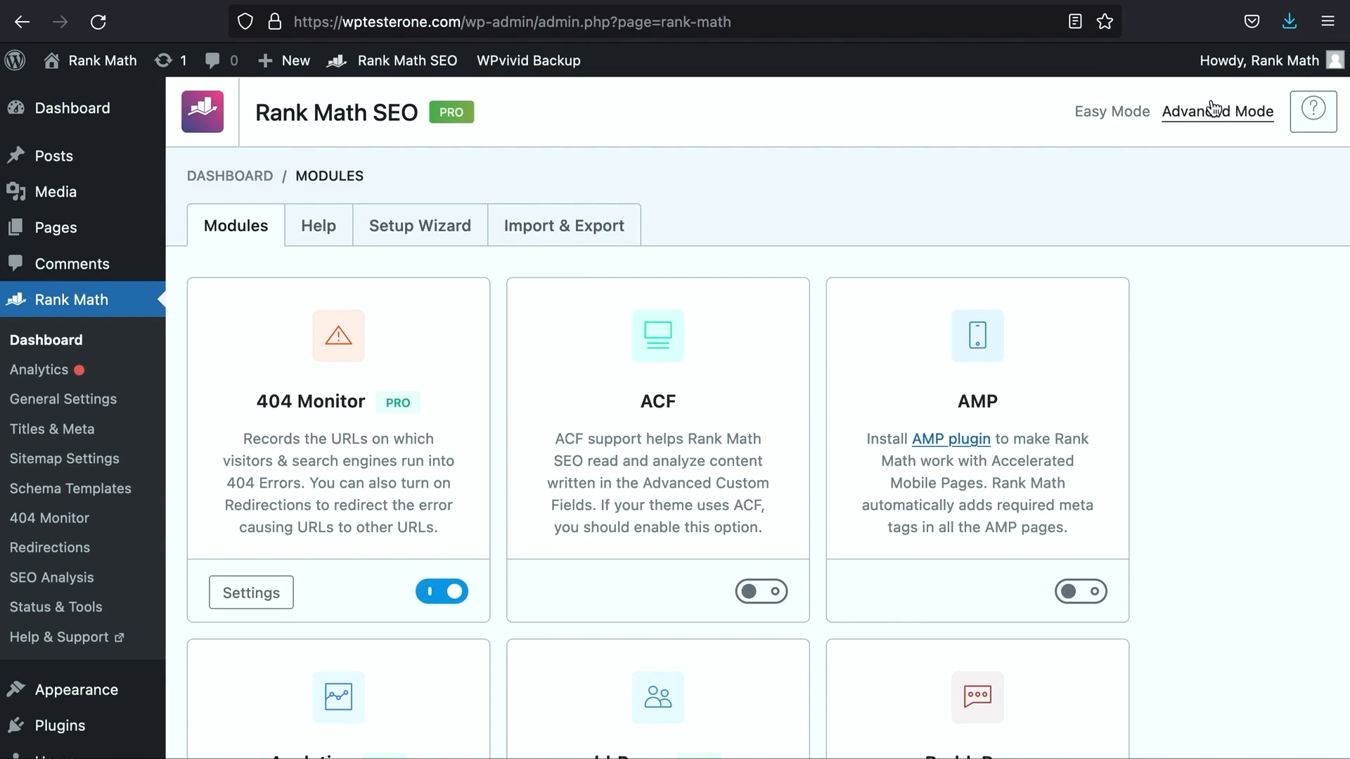
left_click(131, 405)
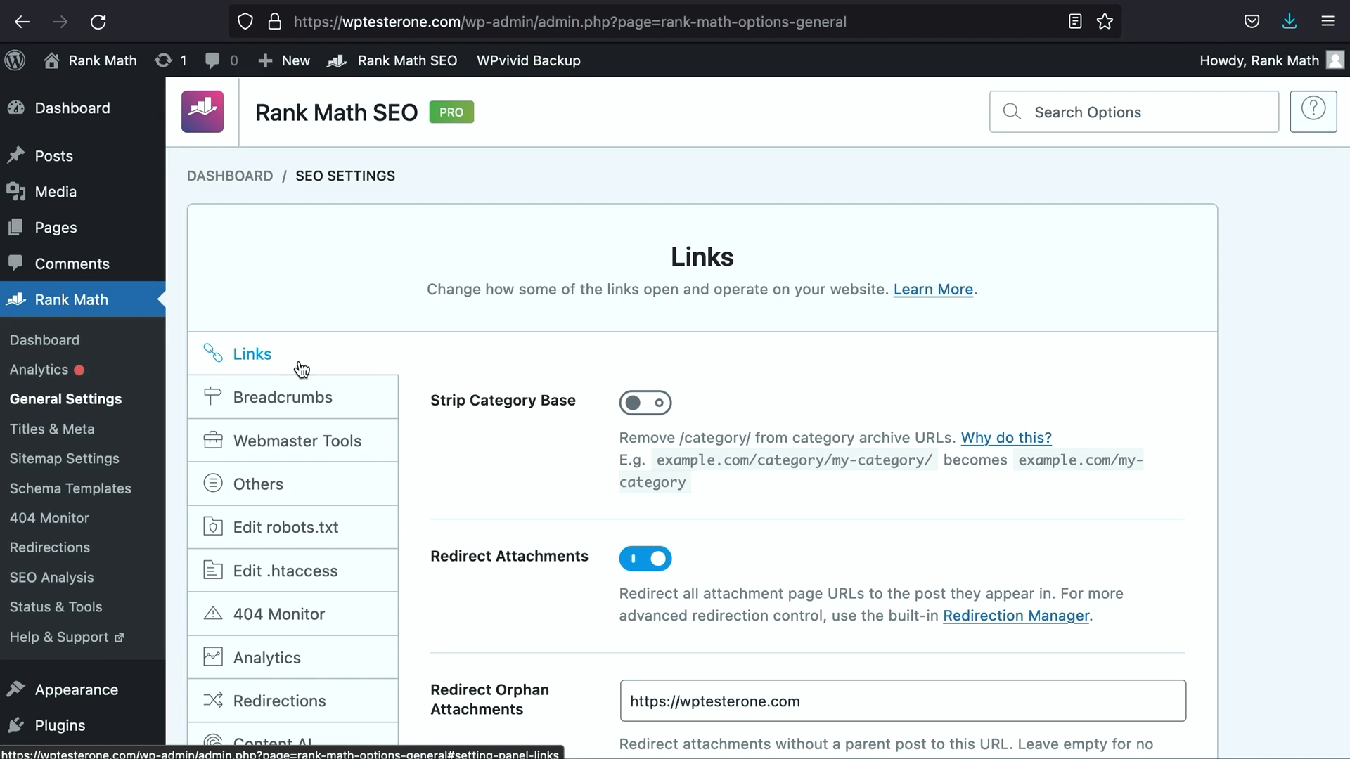
left_click(645, 403)
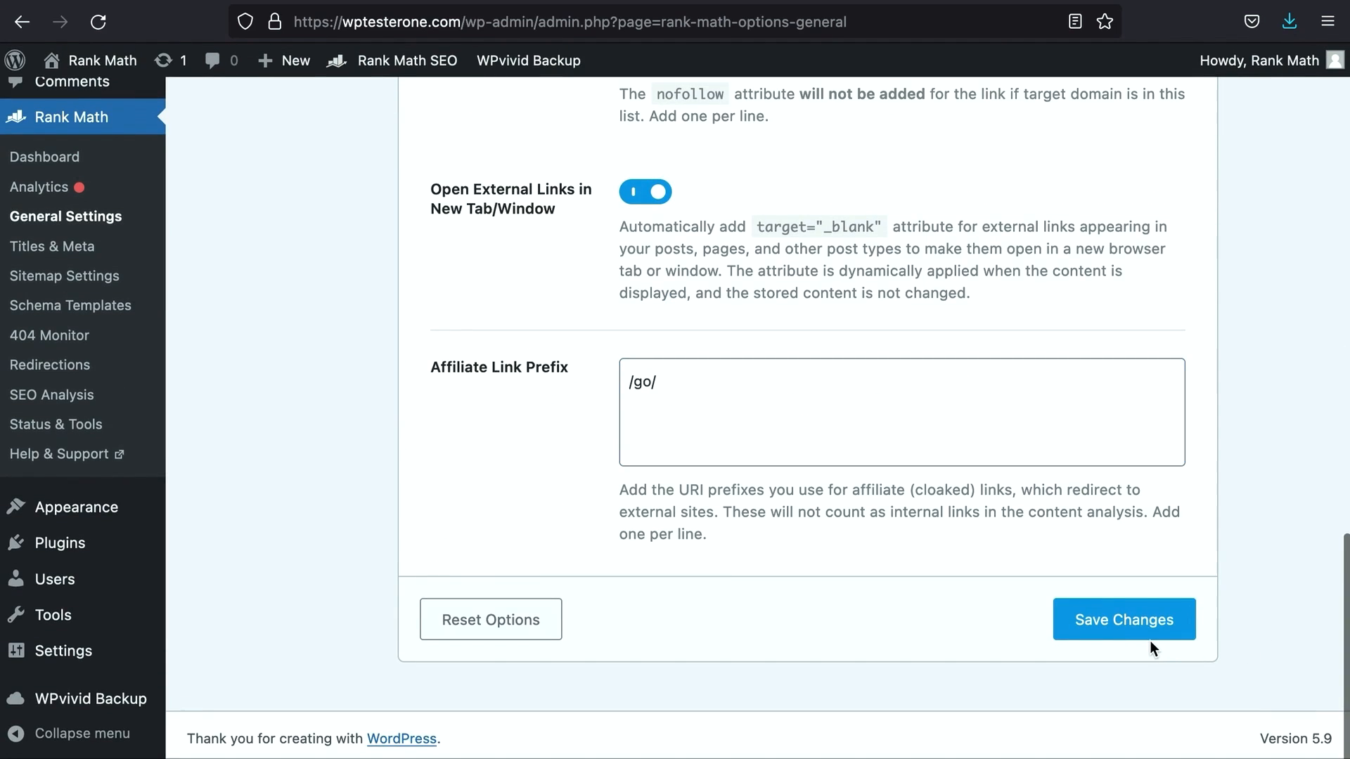
left_click(1135, 623)
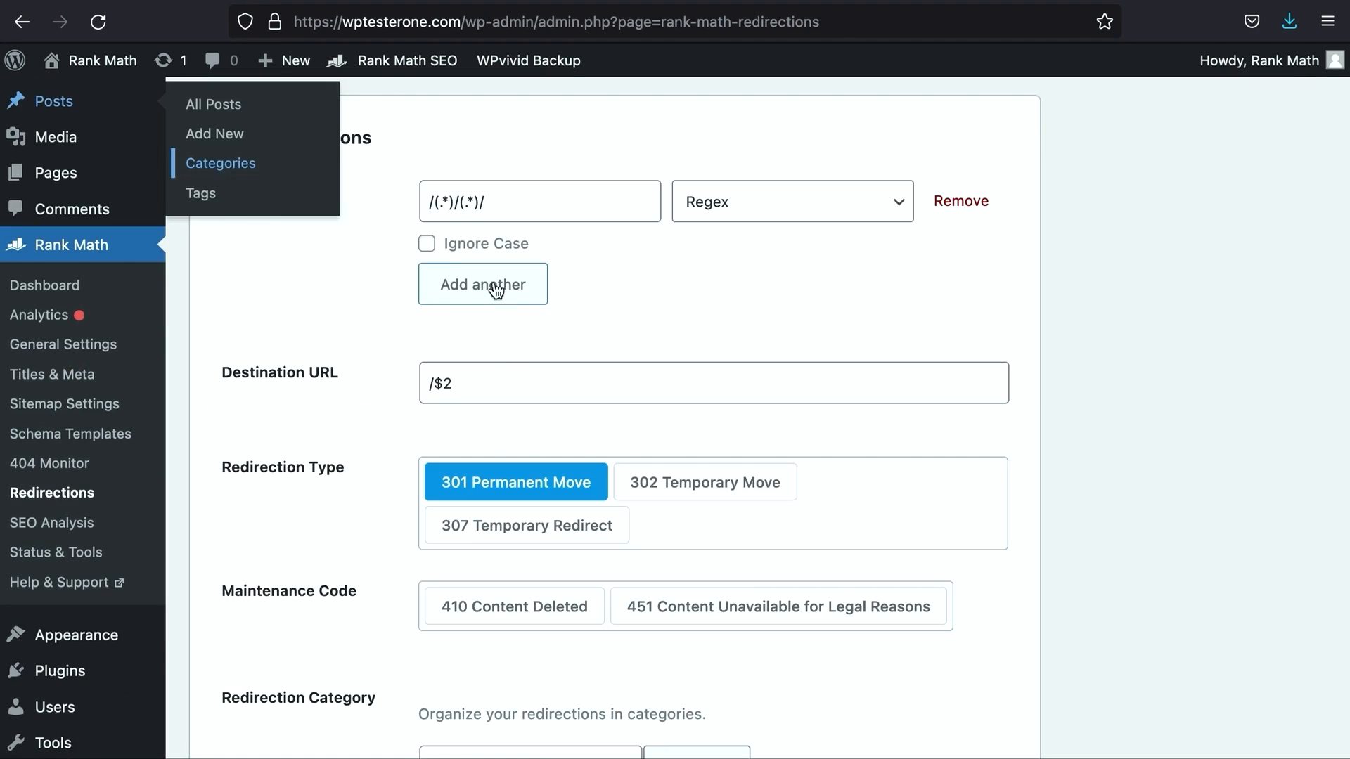
scroll(521, 443, "down", 10)
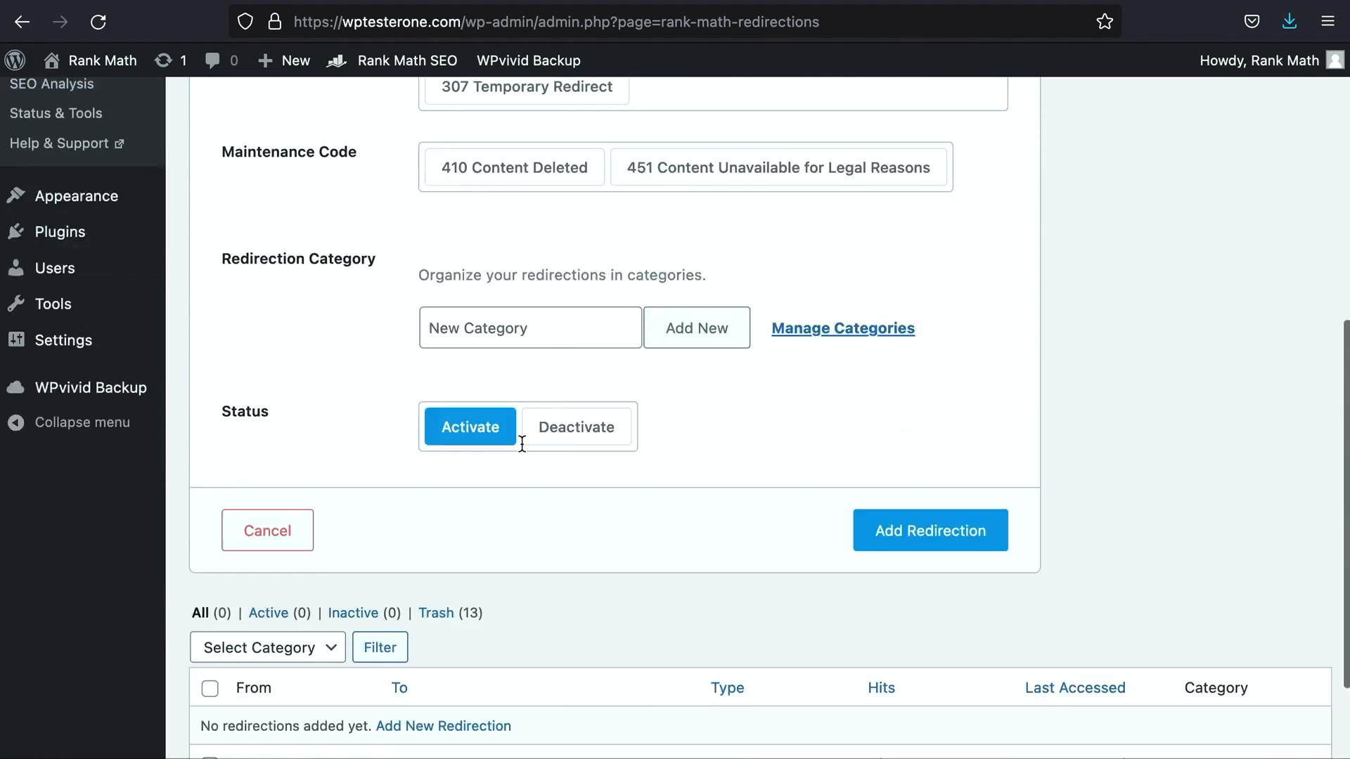
scroll(521, 445, "up", 2)
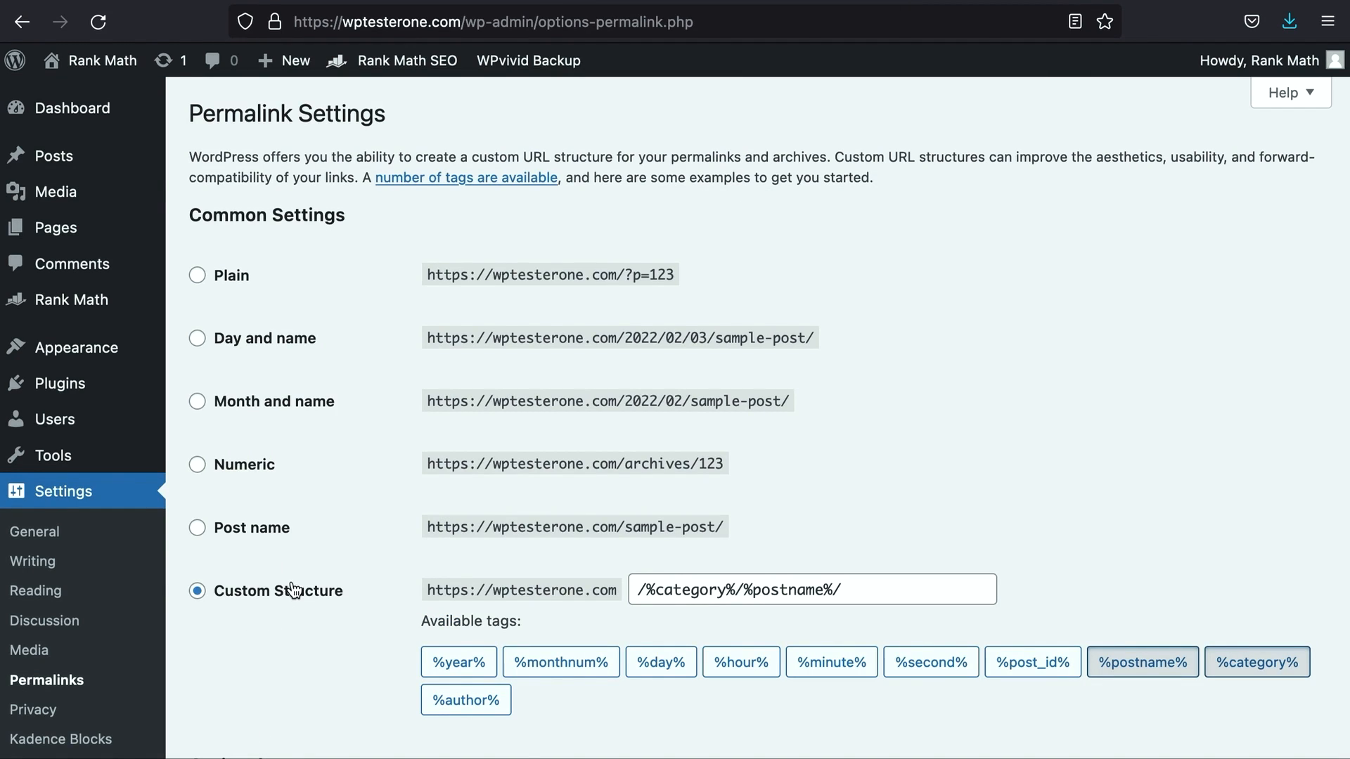
left_click(246, 531)
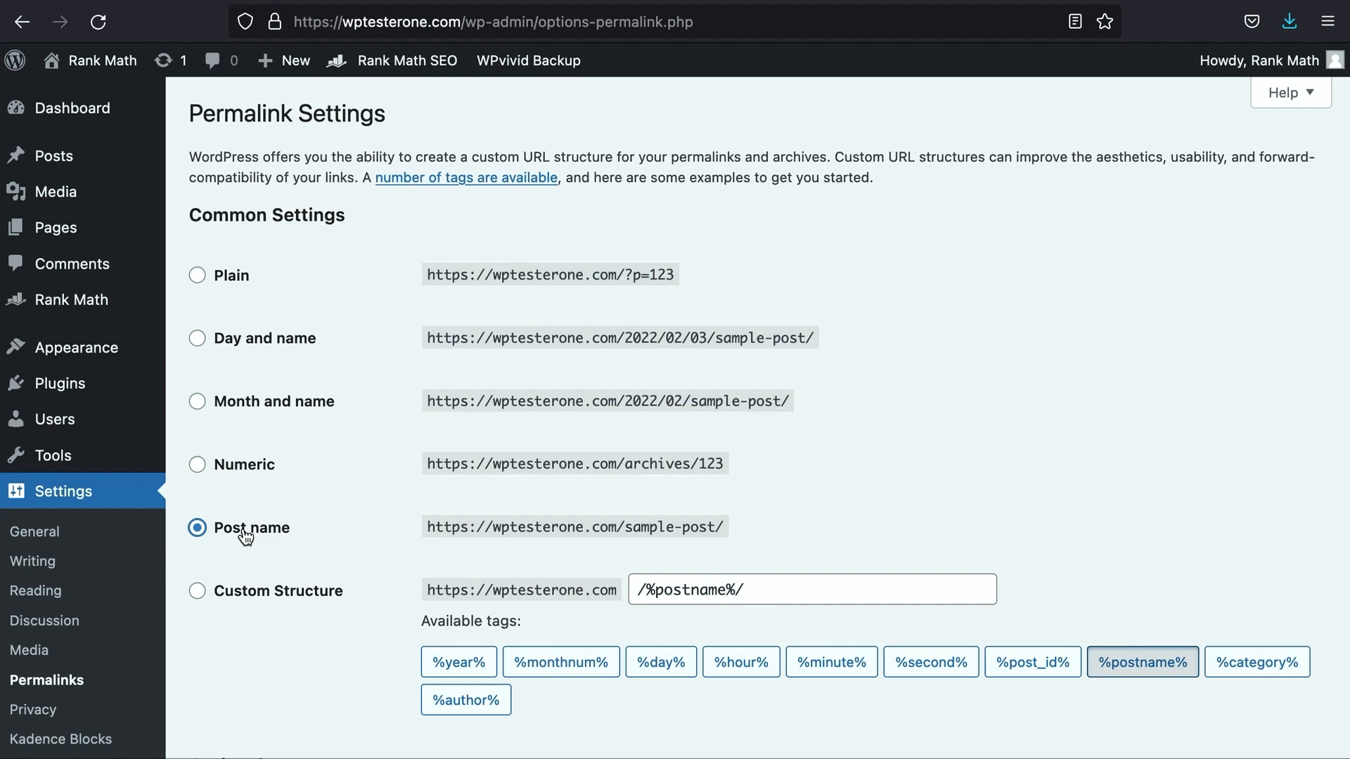
scroll(243, 528, "down", 5)
left_click(246, 647)
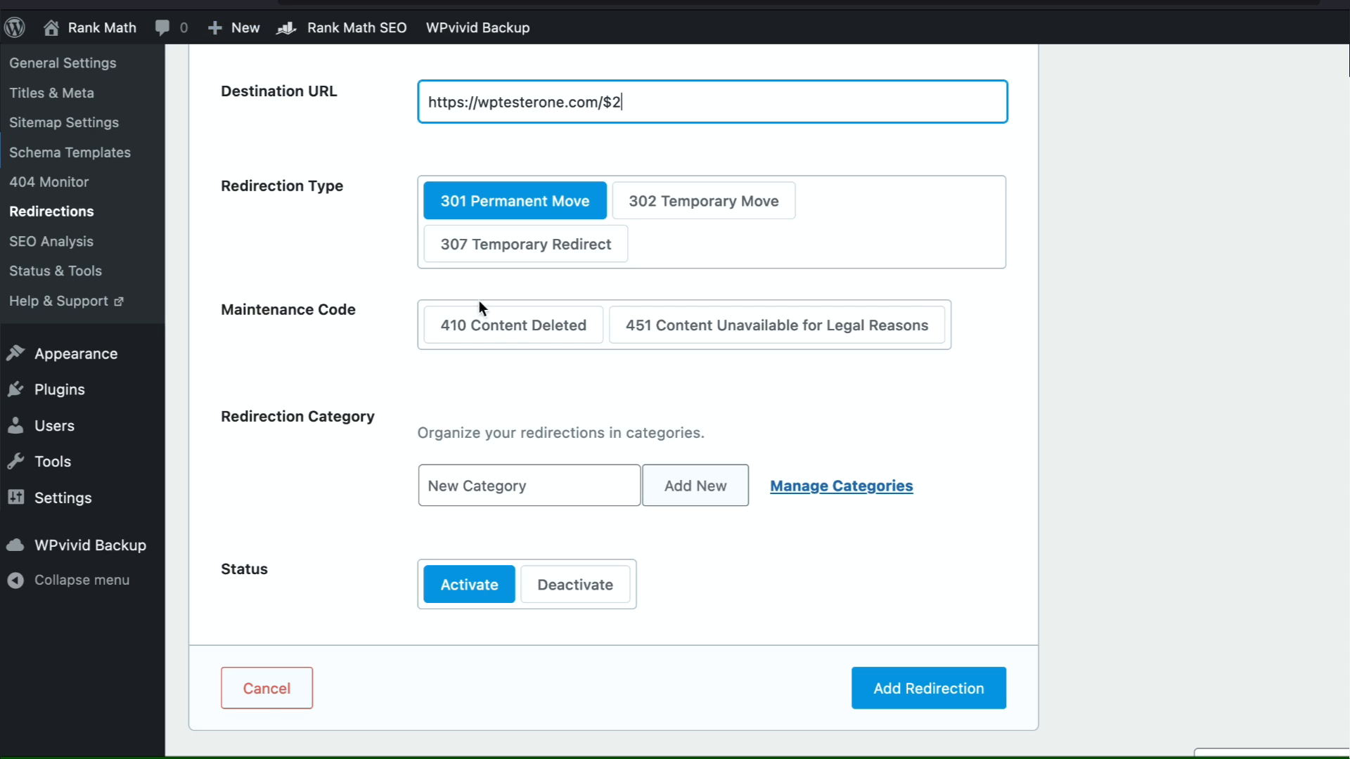
left_click(931, 691)
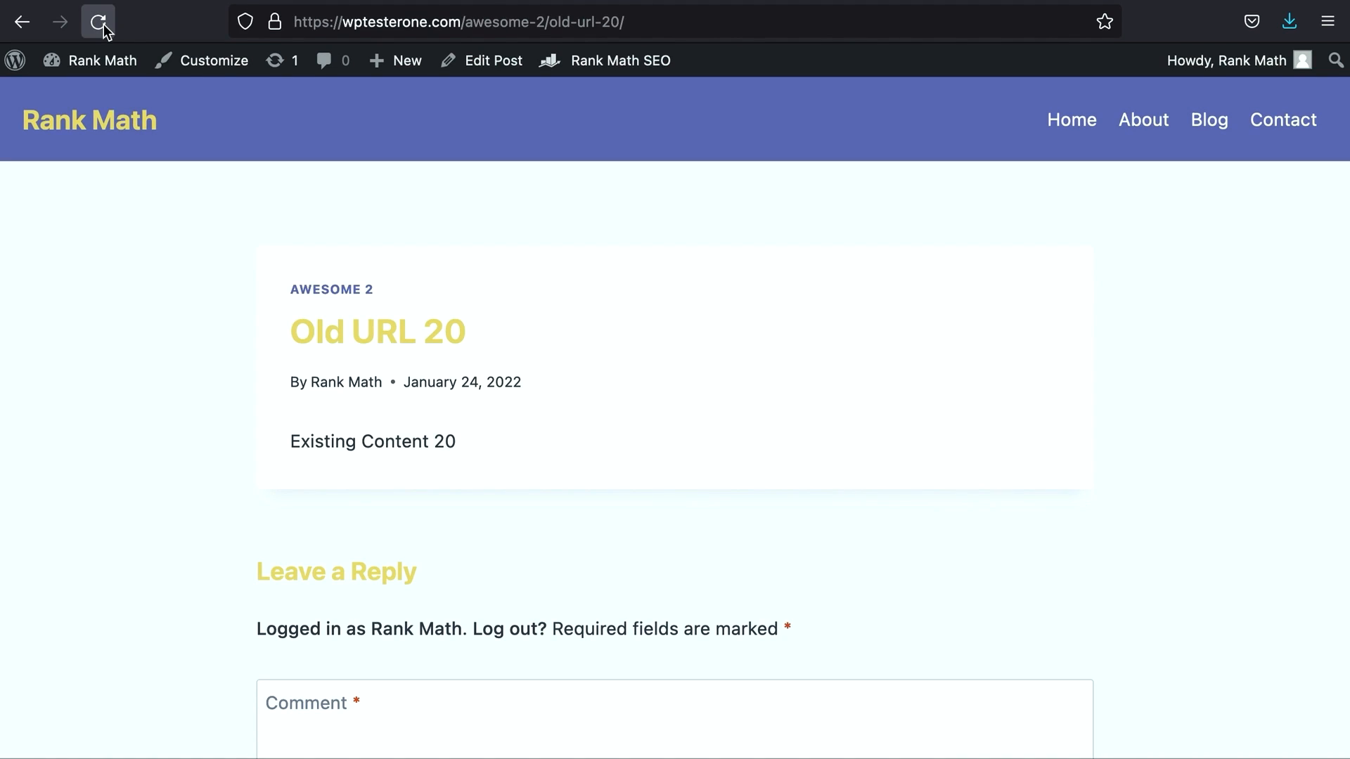
left_click(100, 24)
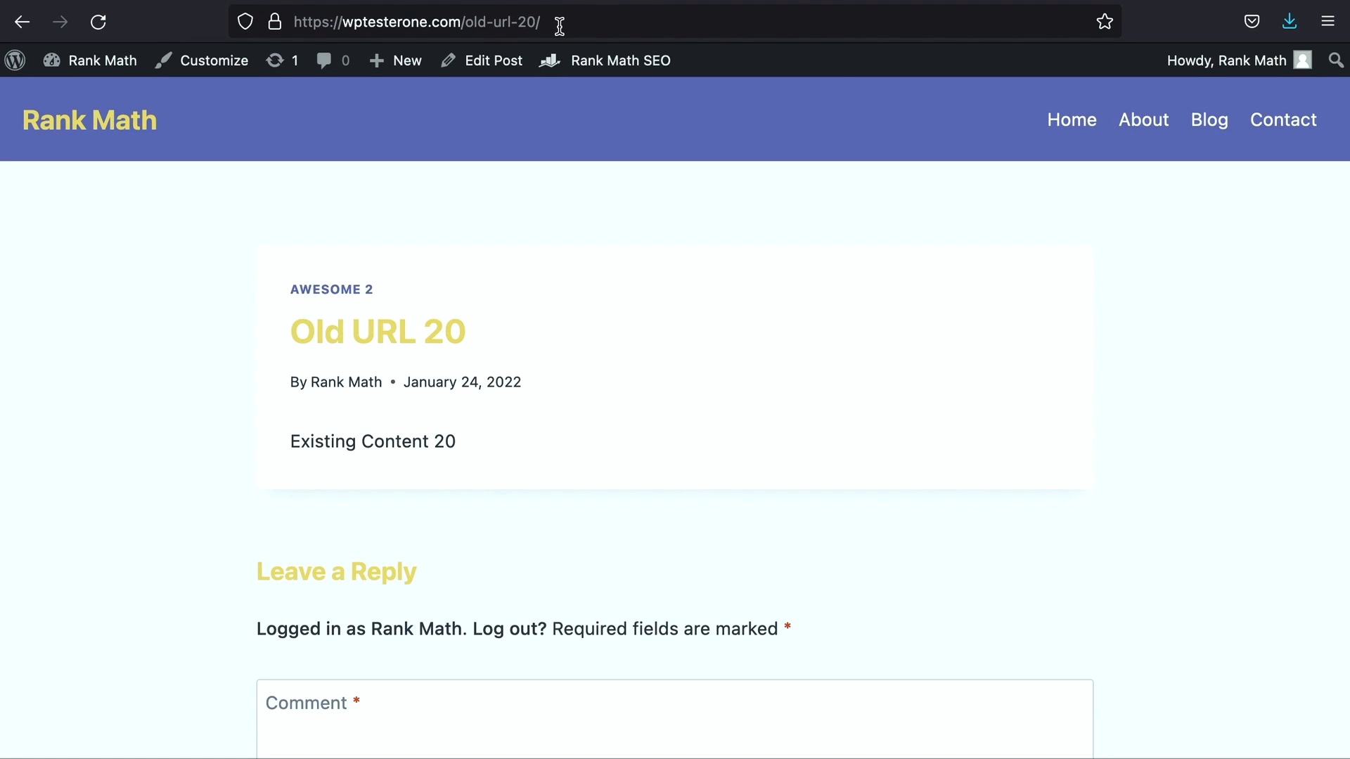
left_click(538, 20)
type("https://wptesterone.com/awesome-2/old-url-19/")
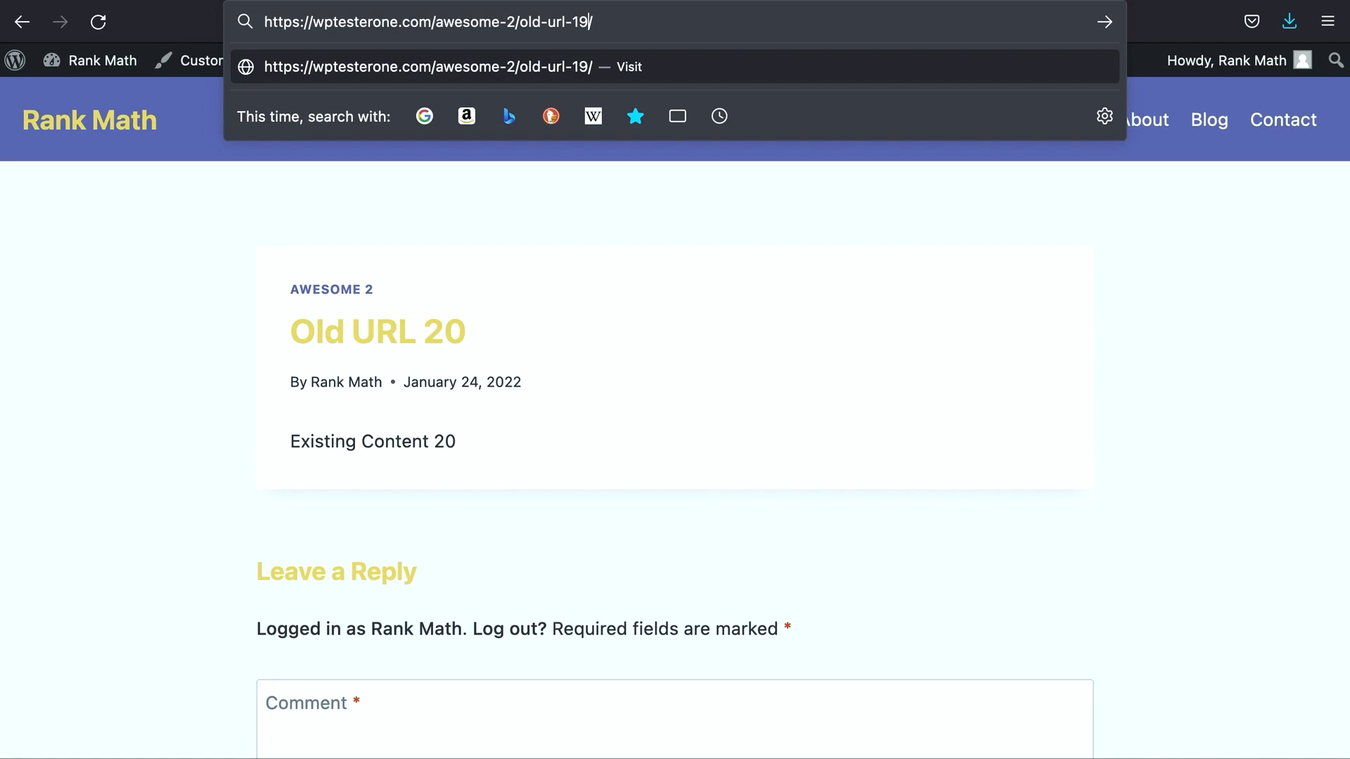
key("Return")
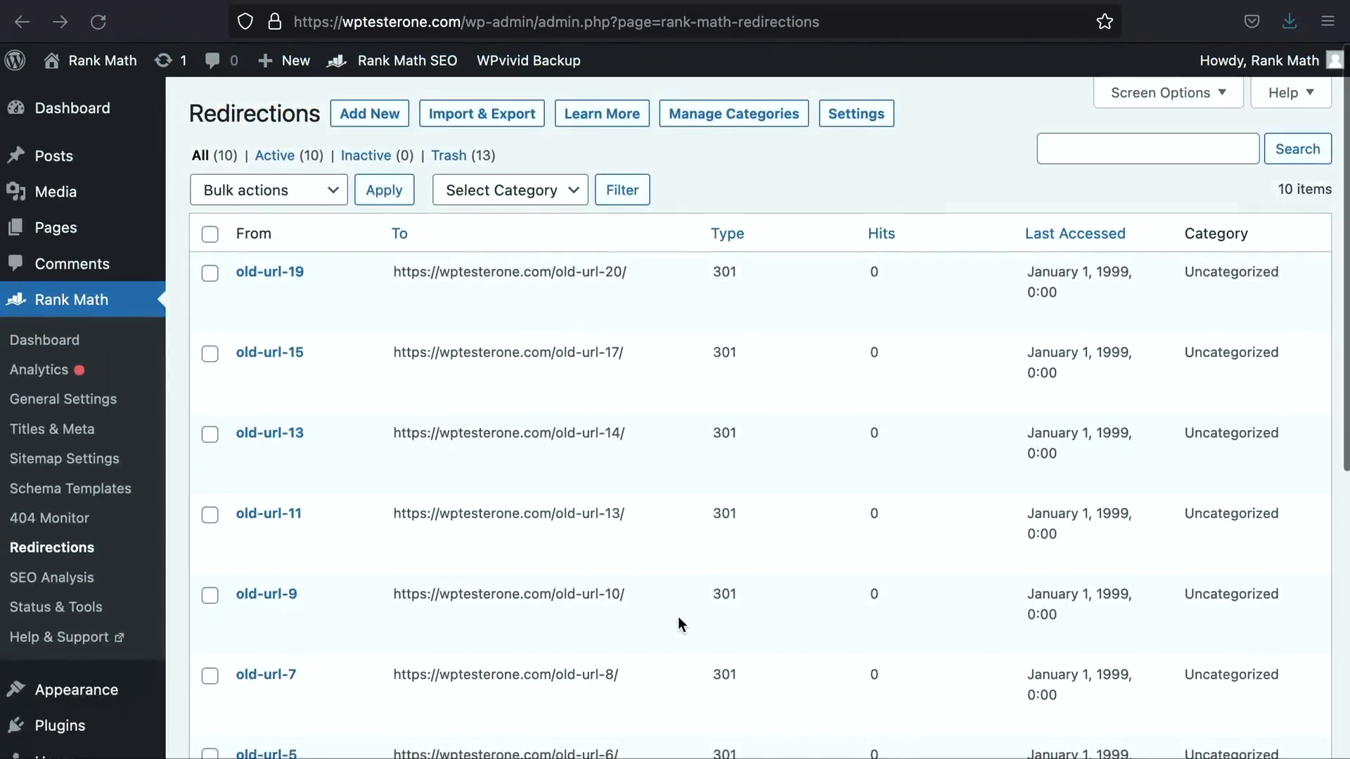
- Examine the whole redirections list for the hits and the position of the Regex redirection
scroll(678, 617, "down", 5)
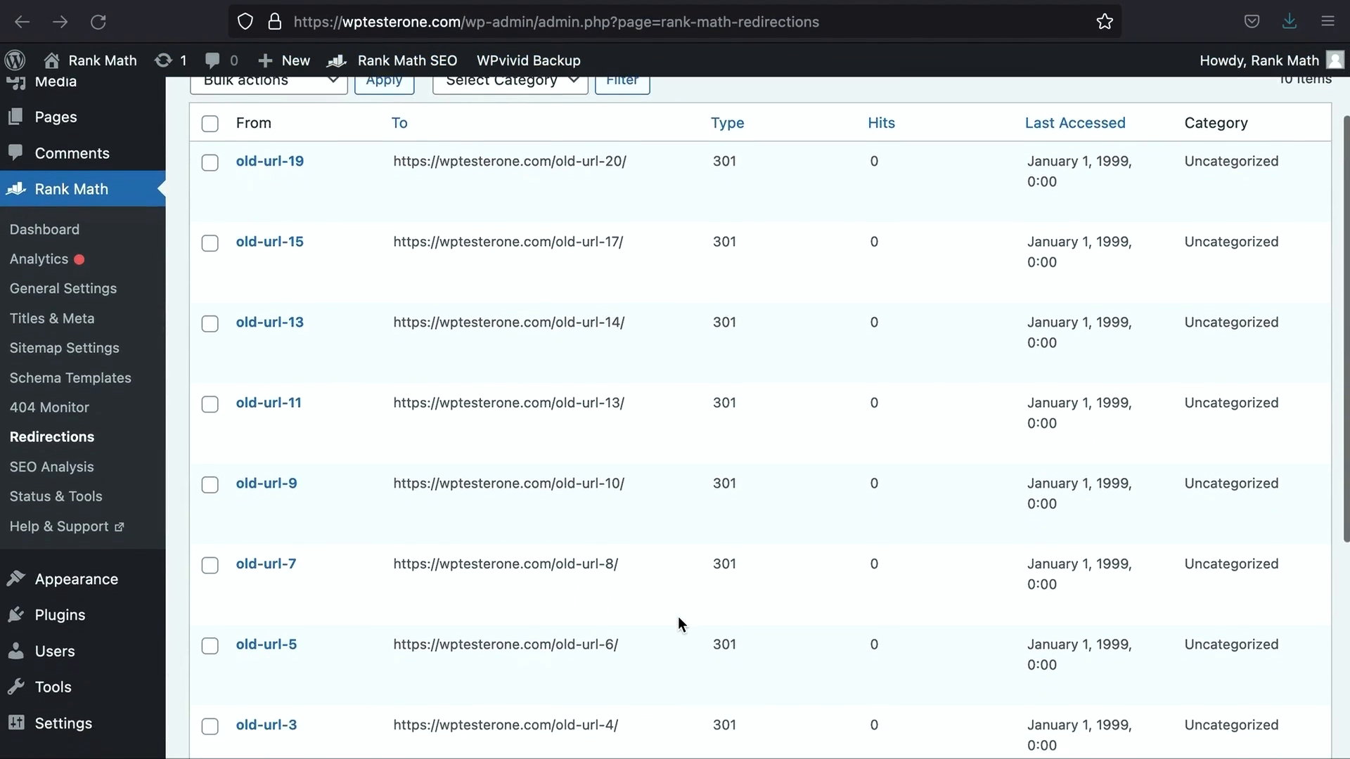
scroll(677, 618, "down", 4)
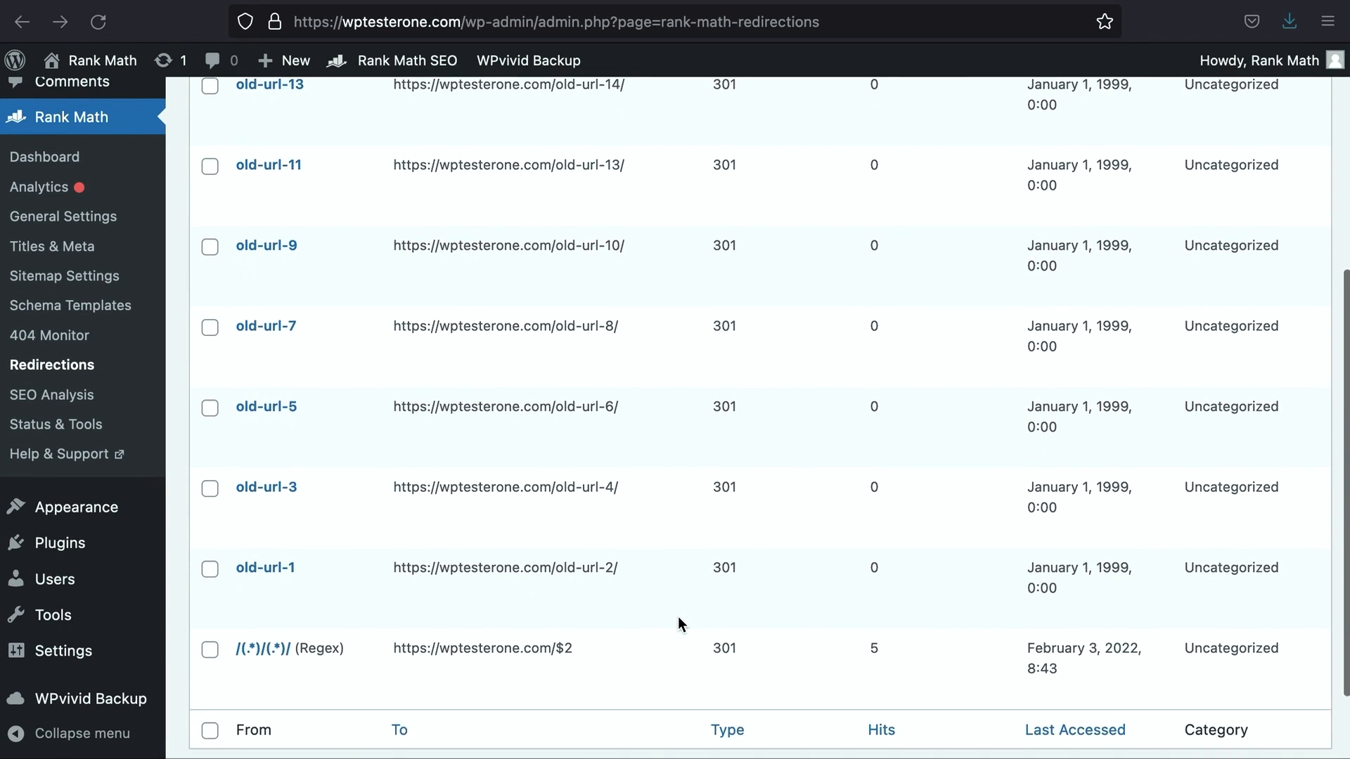
scroll(678, 619, "down", 1)
scroll(678, 619, "down", 2)
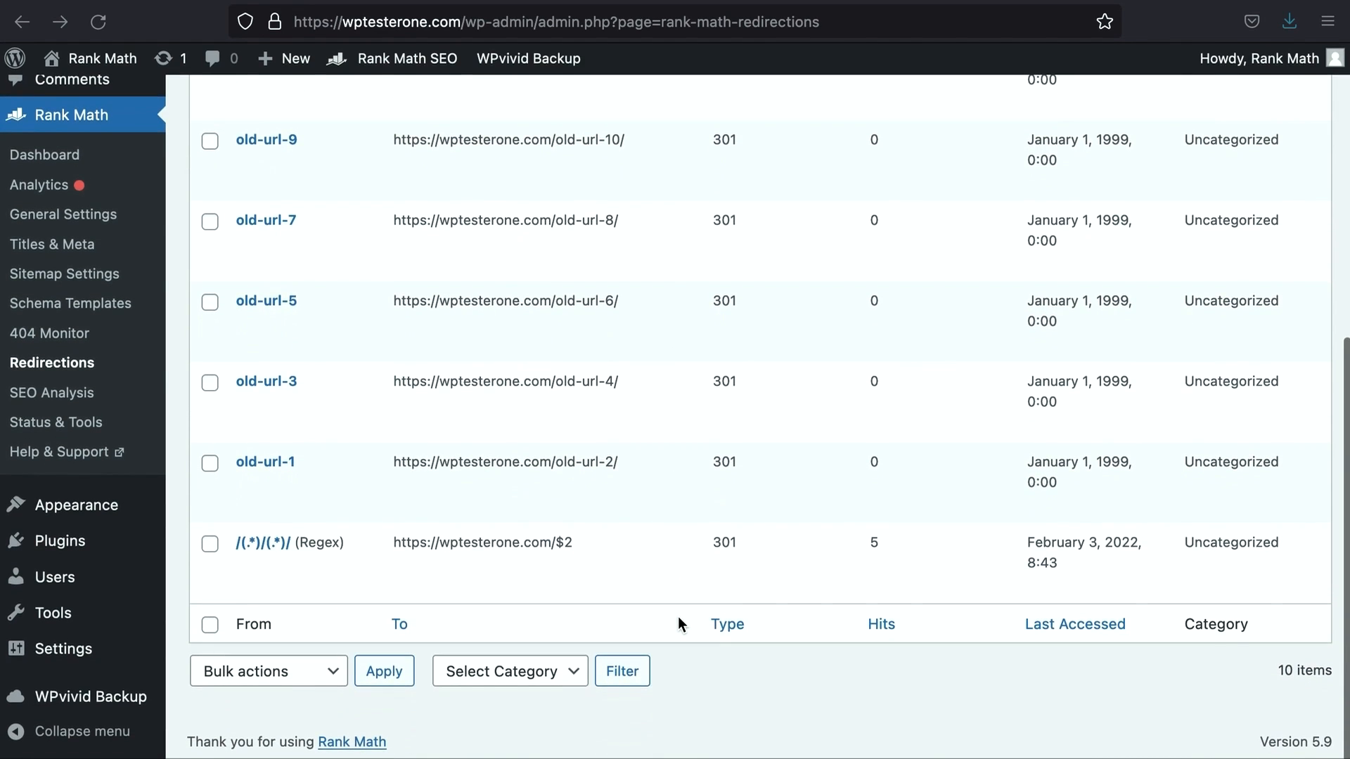
scroll(678, 617, "up", 4)
scroll(677, 618, "up", 4)
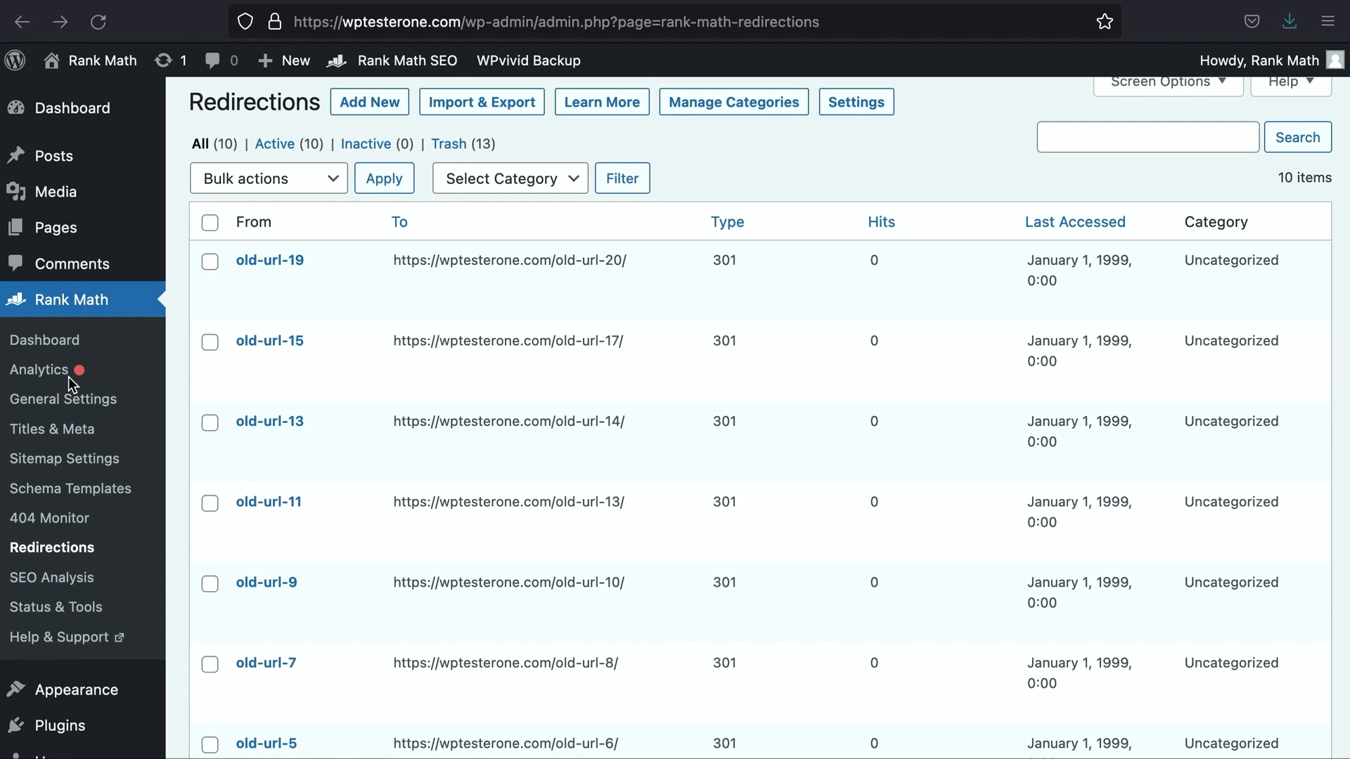
- Turn on Debug Redirections in Rank Math's general redirection settings, and stop the old-url-19 redirection in the Redirection Debugger
left_click(70, 400)
scroll(244, 478, "down", 1)
left_click(265, 572)
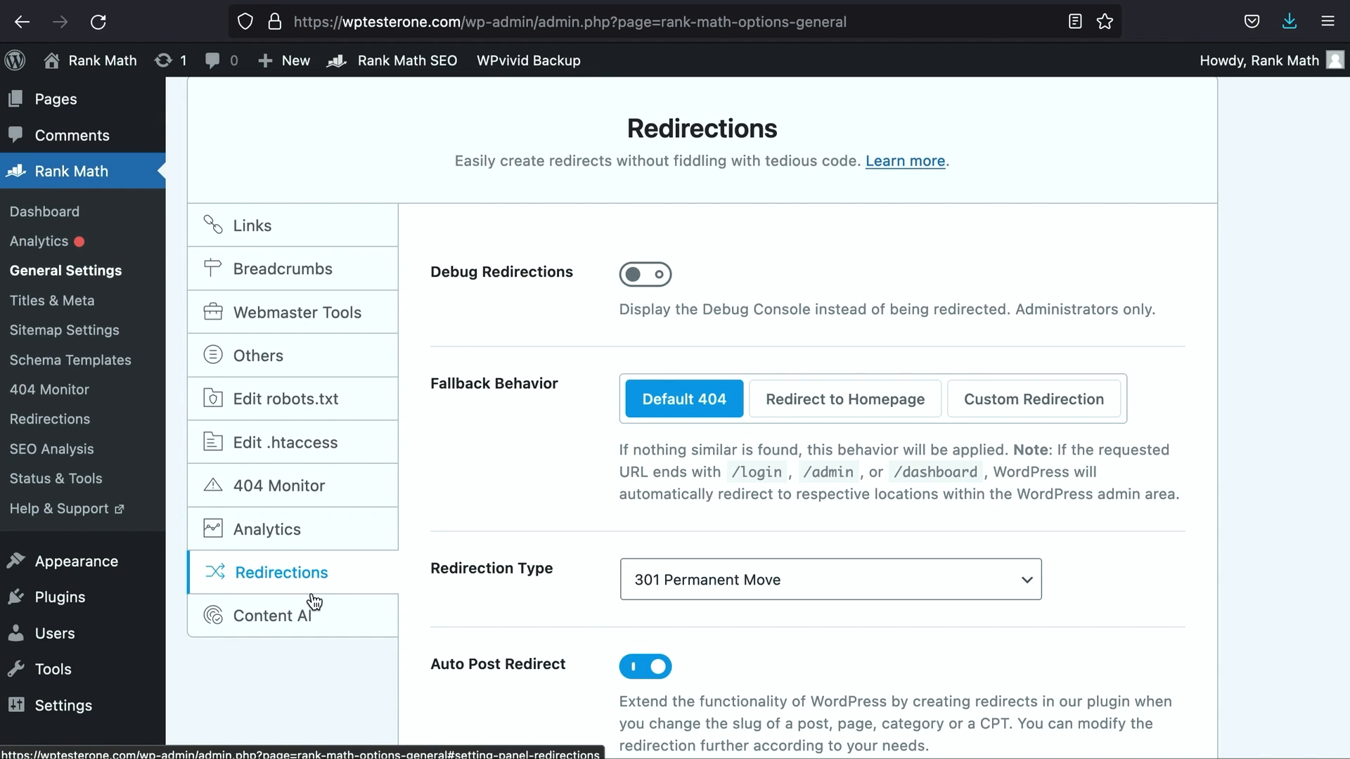
left_click(645, 275)
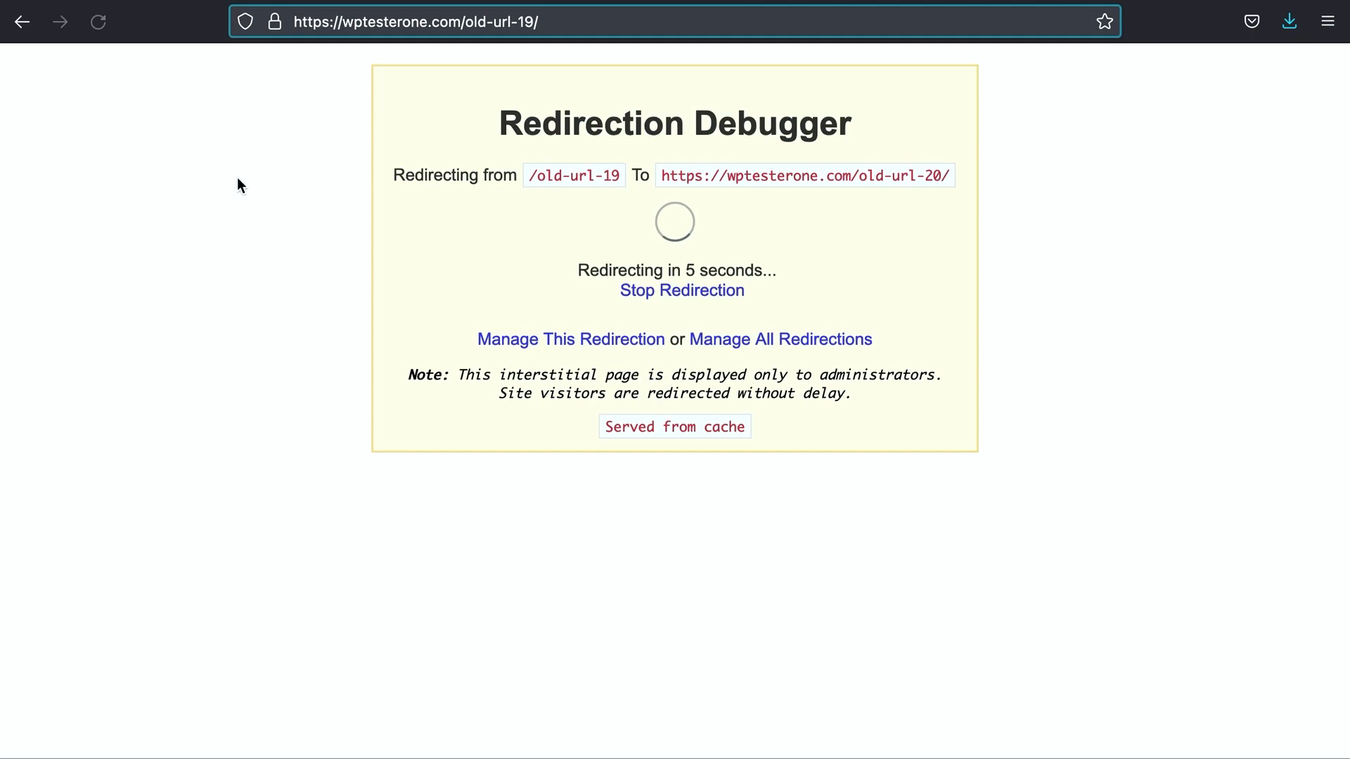
left_click(685, 290)
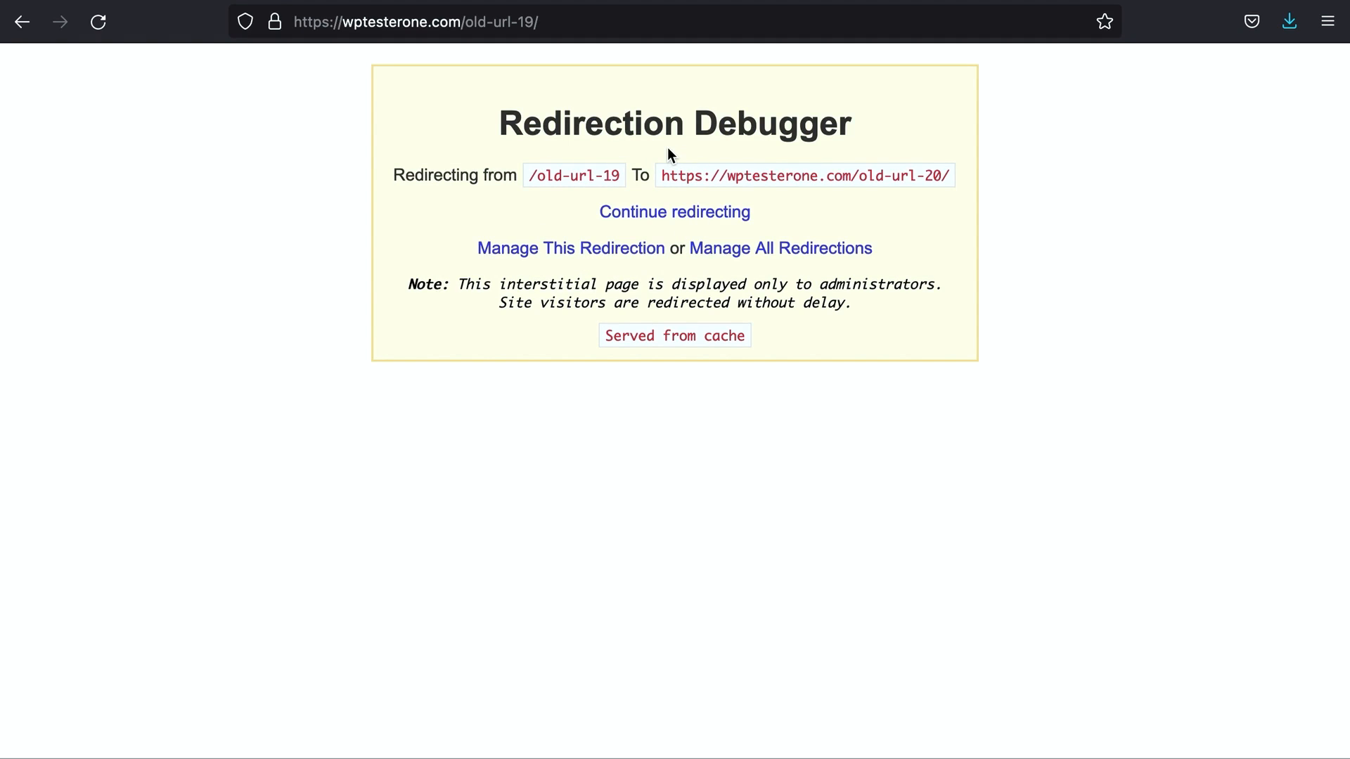
- Open the old-url-19 redirection for management from the Redirection Debugger and examine its settings
left_click(623, 253)
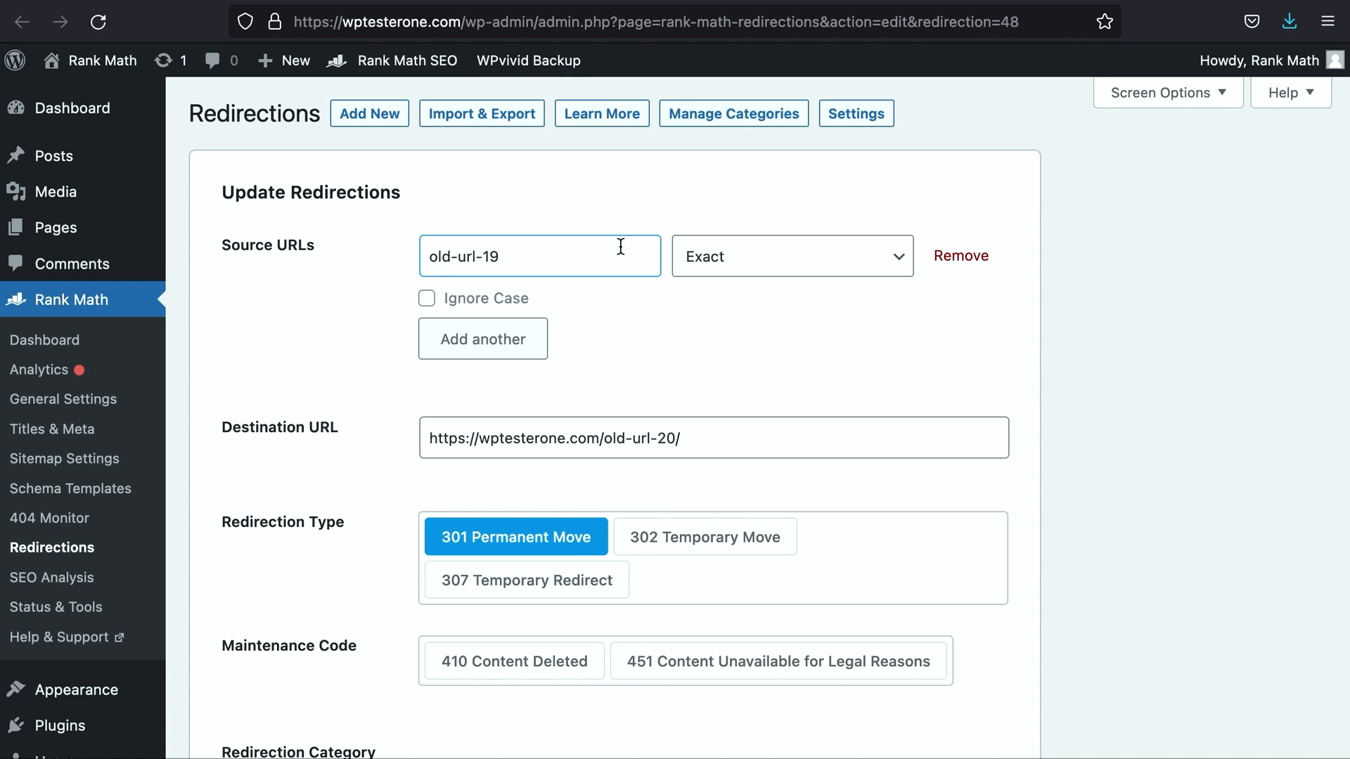
scroll(620, 246, "down", 3)
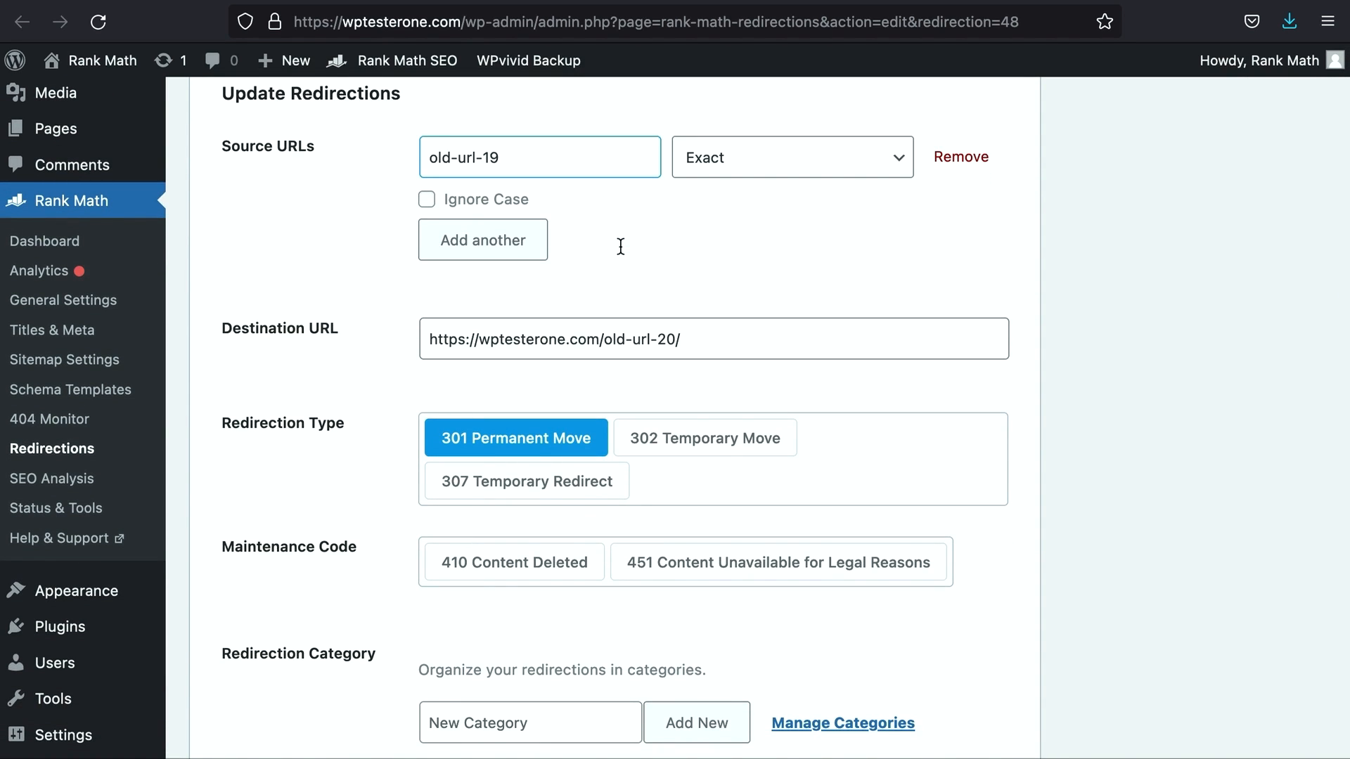
scroll(621, 246, "down", 5)
scroll(621, 246, "up", 2)
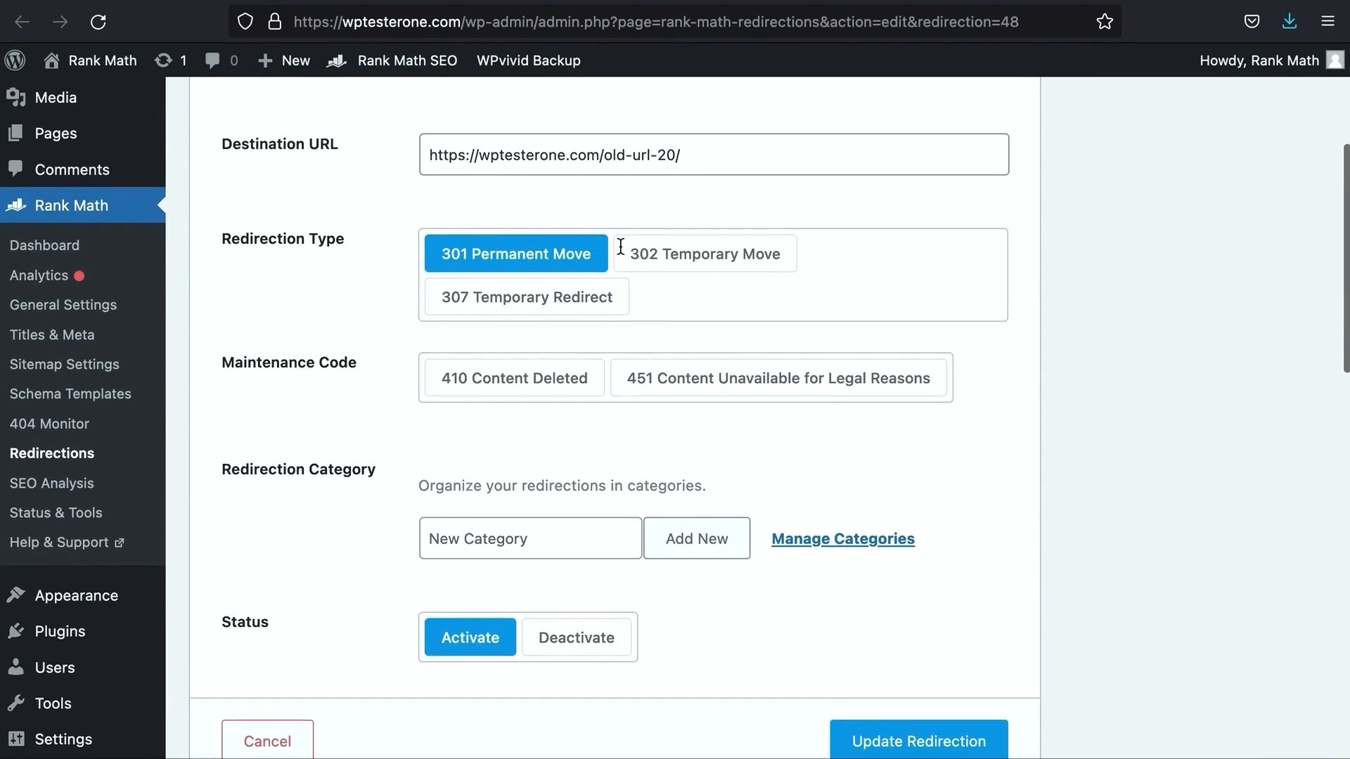
scroll(621, 247, "up", 4)
scroll(621, 246, "down", 15)
scroll(621, 246, "up", 15)
- Enter rankmath as the source URL of a new redirection
scroll(620, 246, "up", 4)
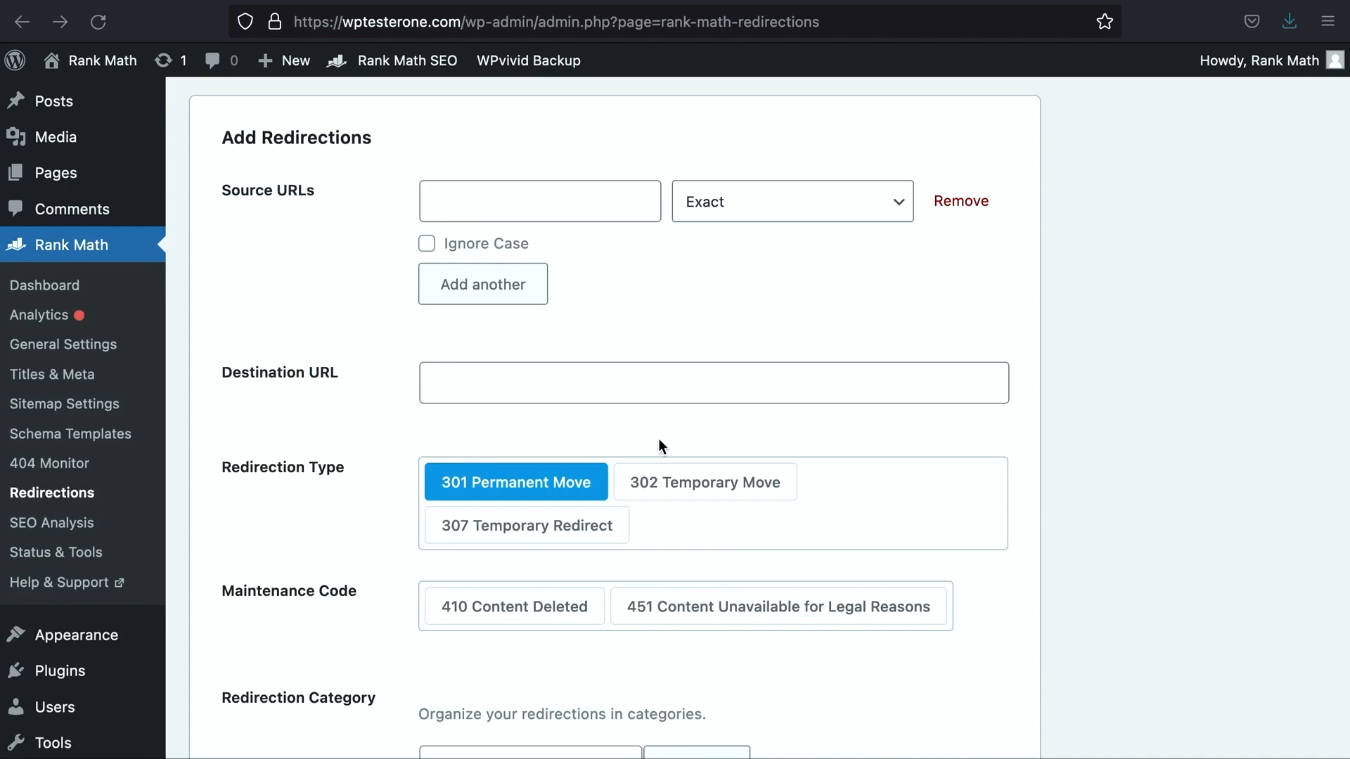
scroll(658, 437, "down", 4)
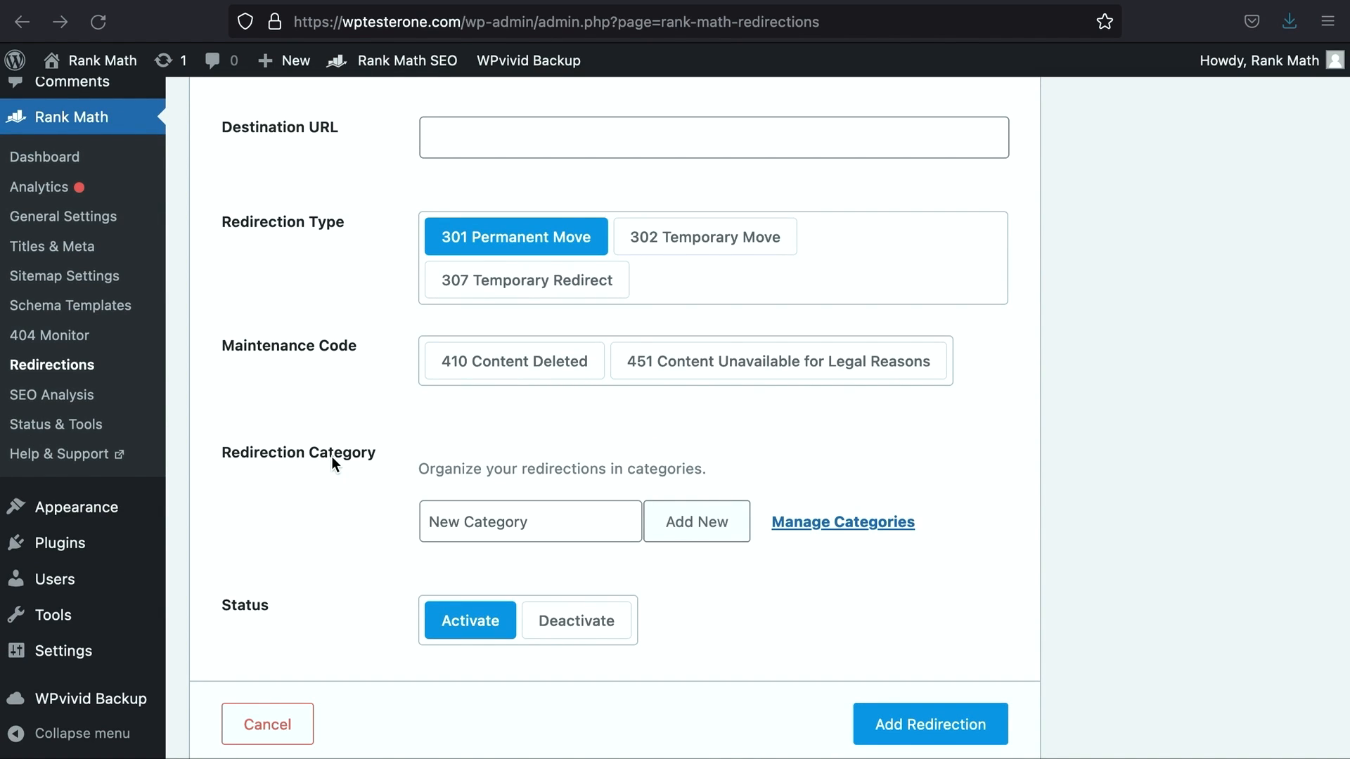
scroll(331, 457, "up", 5)
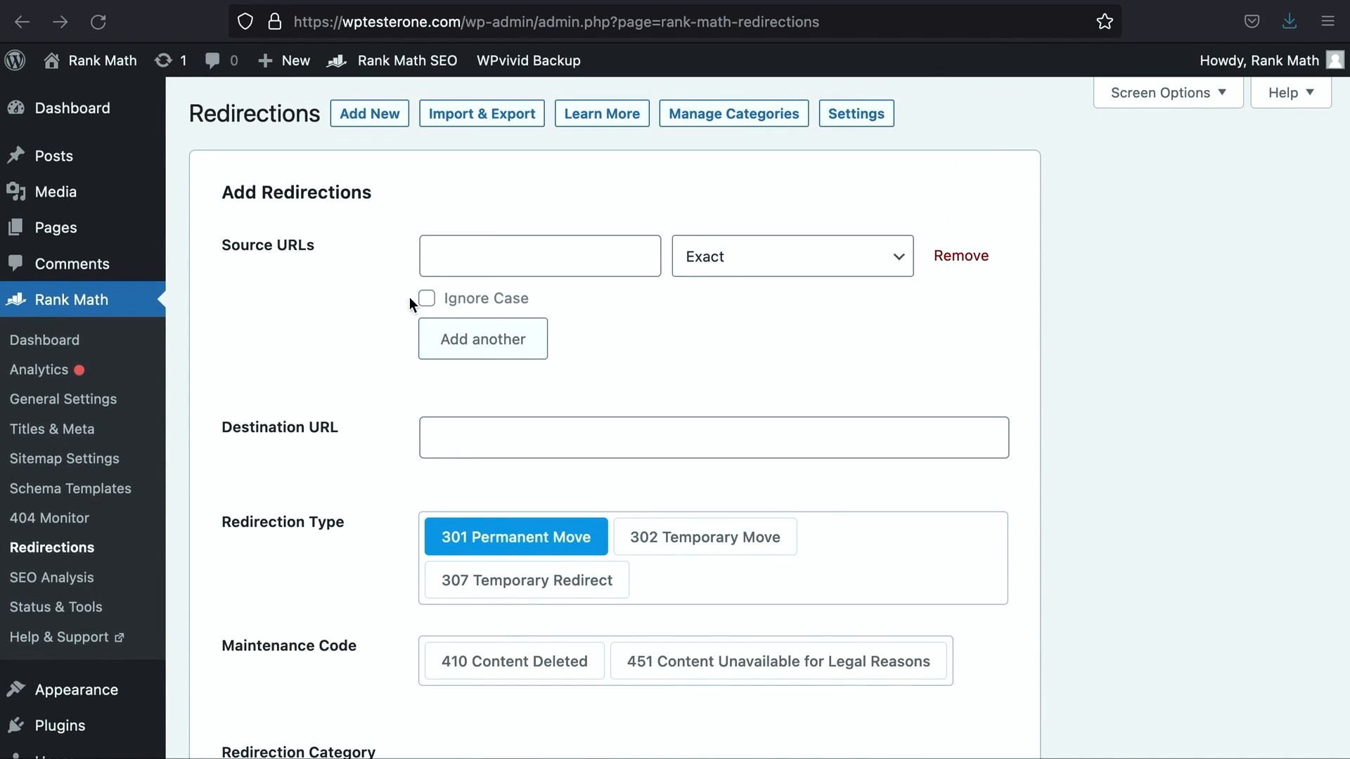
left_click(486, 254)
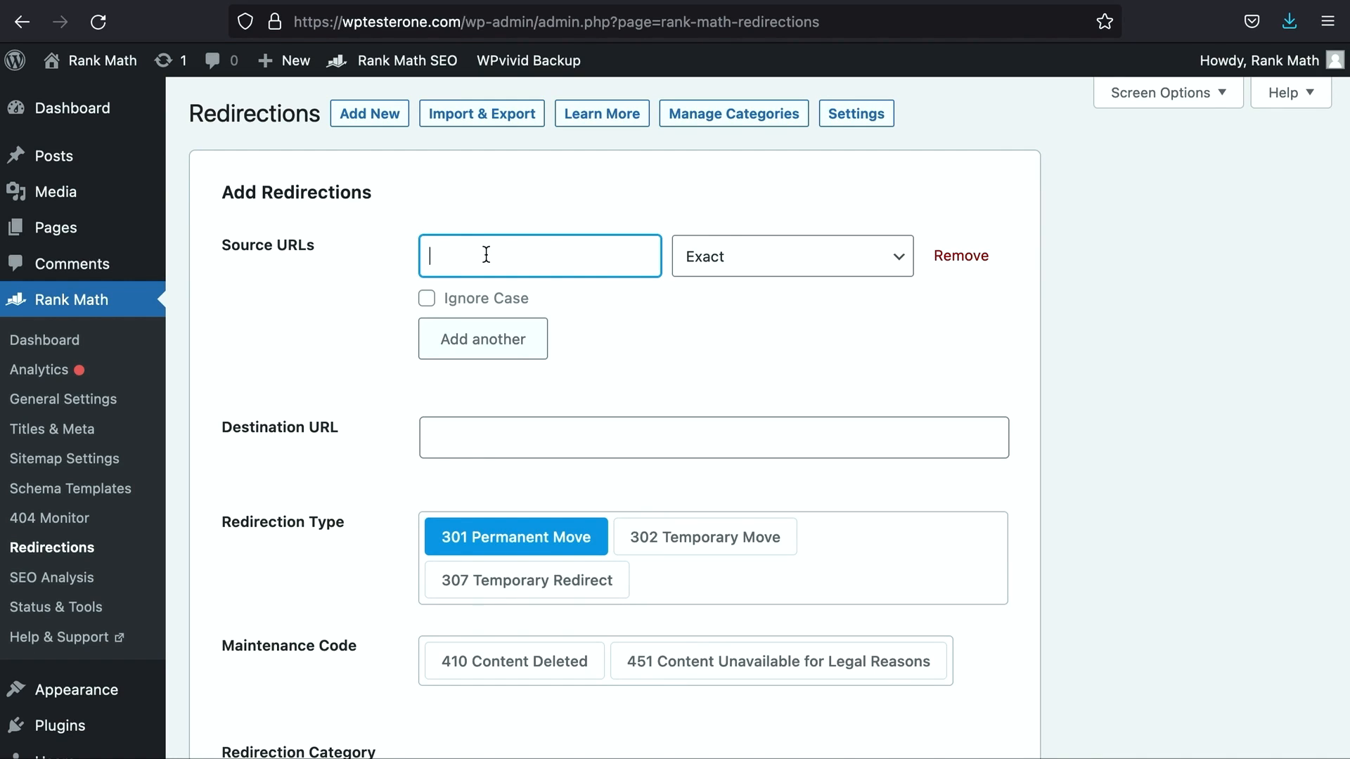
type("rankmath")
left_click(431, 257)
type("https://wptesterone.com/")
left_click_drag(606, 256, 395, 253)
key("BackSpace")
left_click(471, 440)
type("https://rankmath.com")
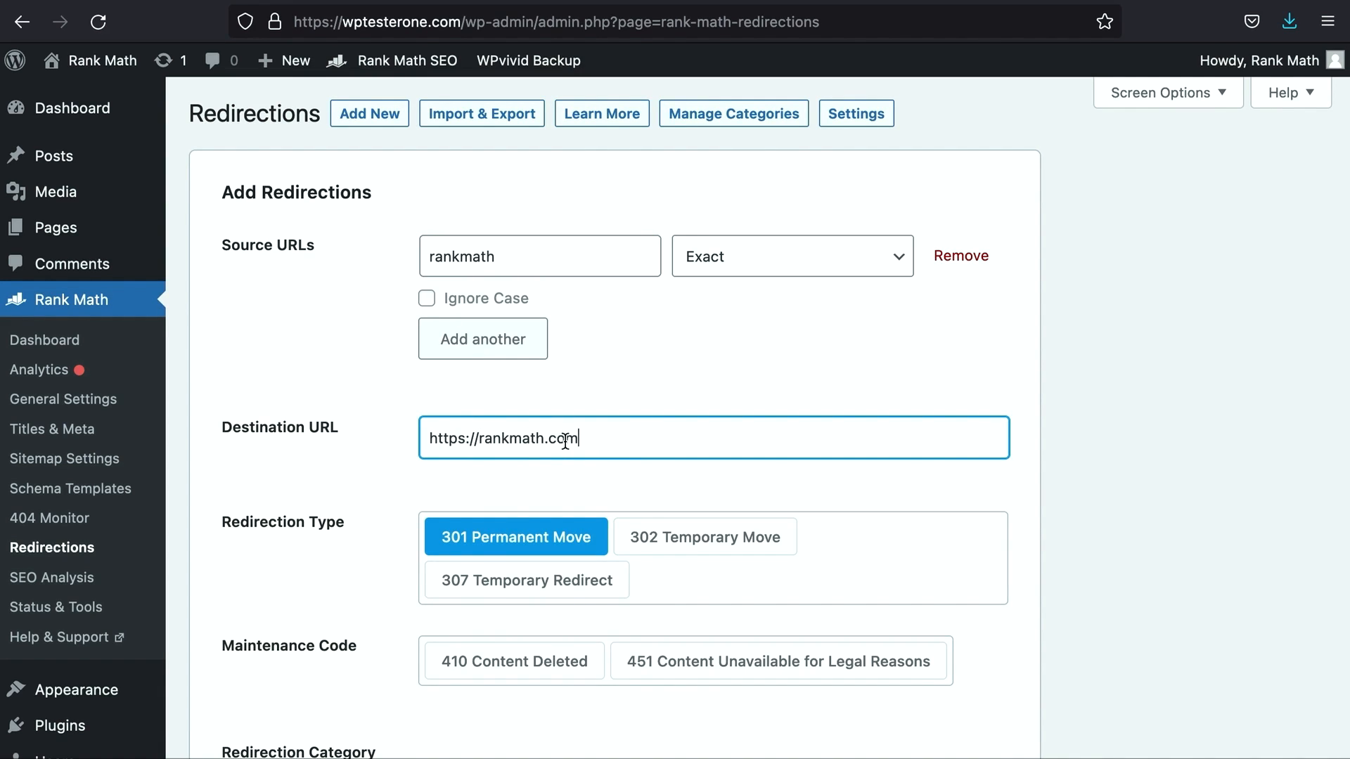
scroll(564, 442, "down", 3)
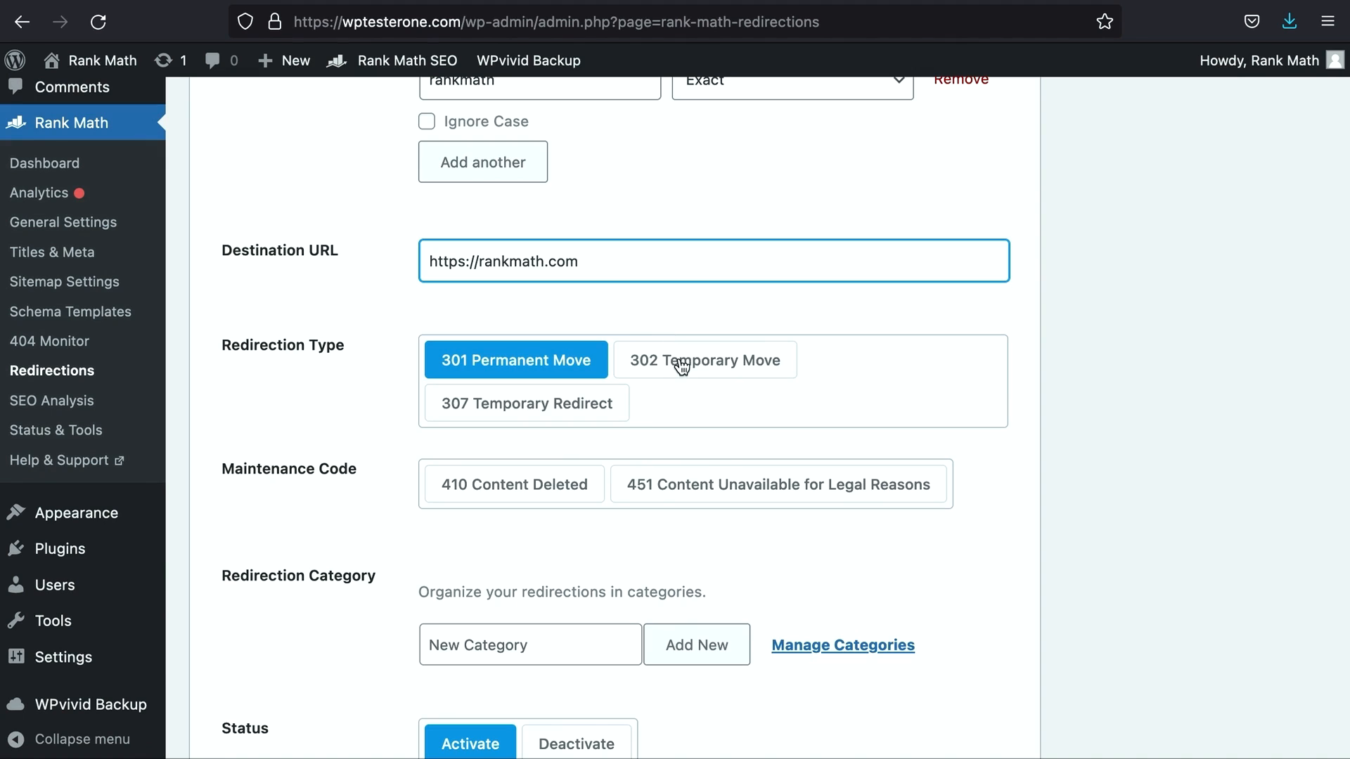
left_click(681, 367)
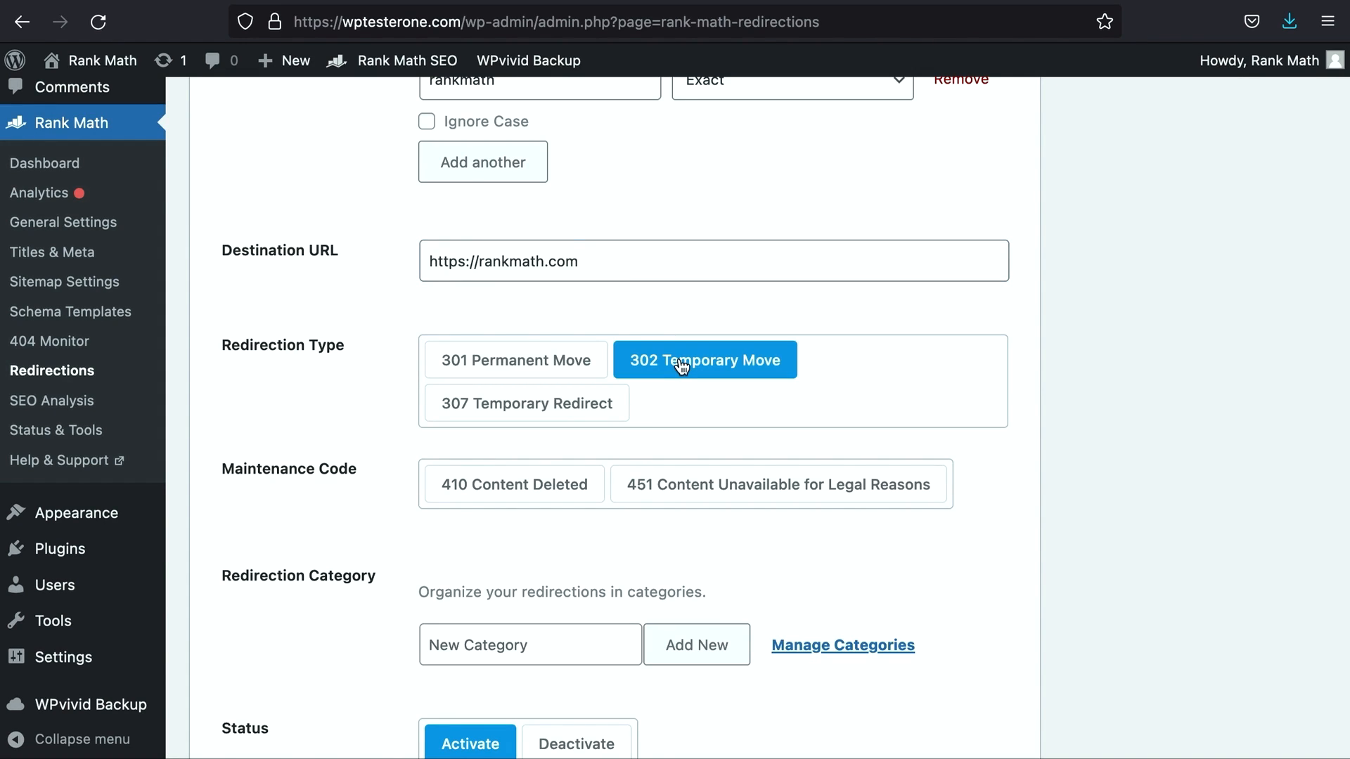
- Create the redirection category Affiliate Link for the rankmath redirection and save the redirection
scroll(681, 366, "down", 3)
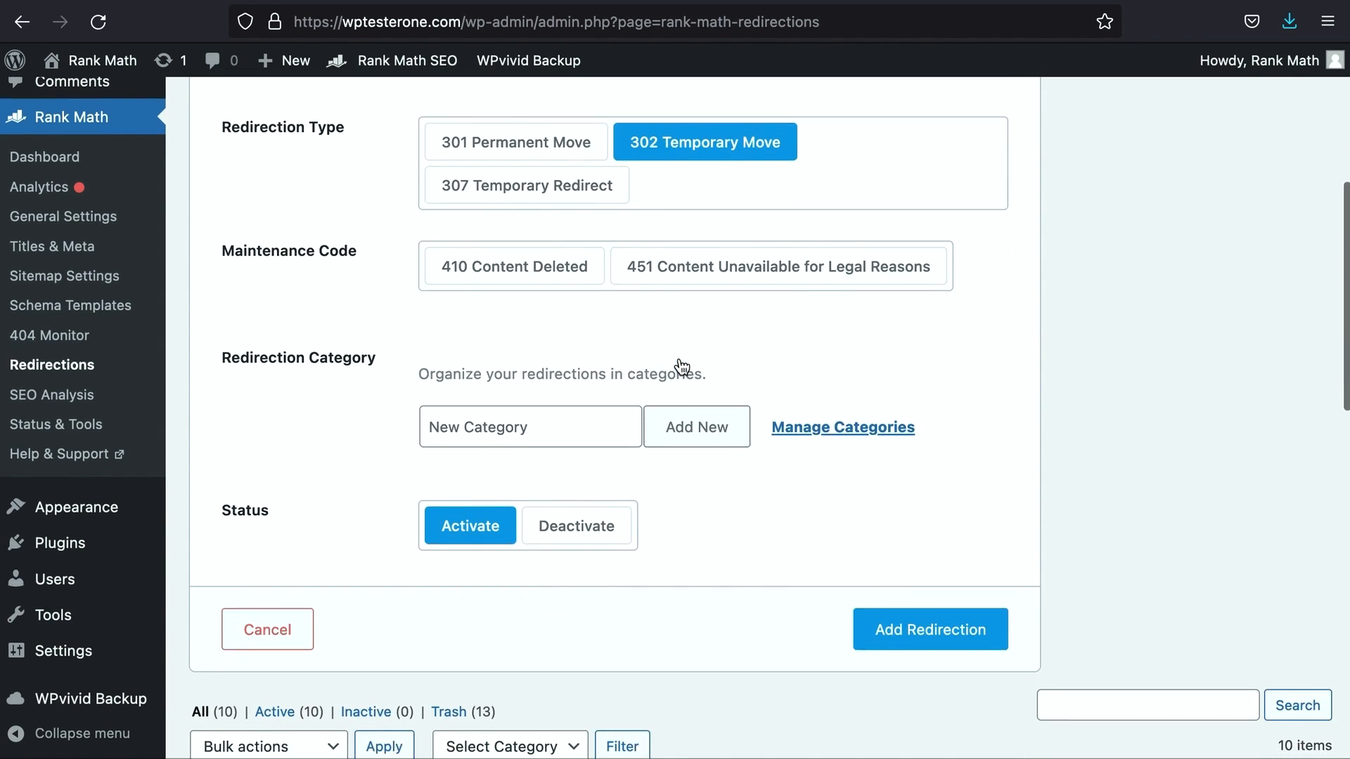
left_click(572, 439)
type("Affiliate Link")
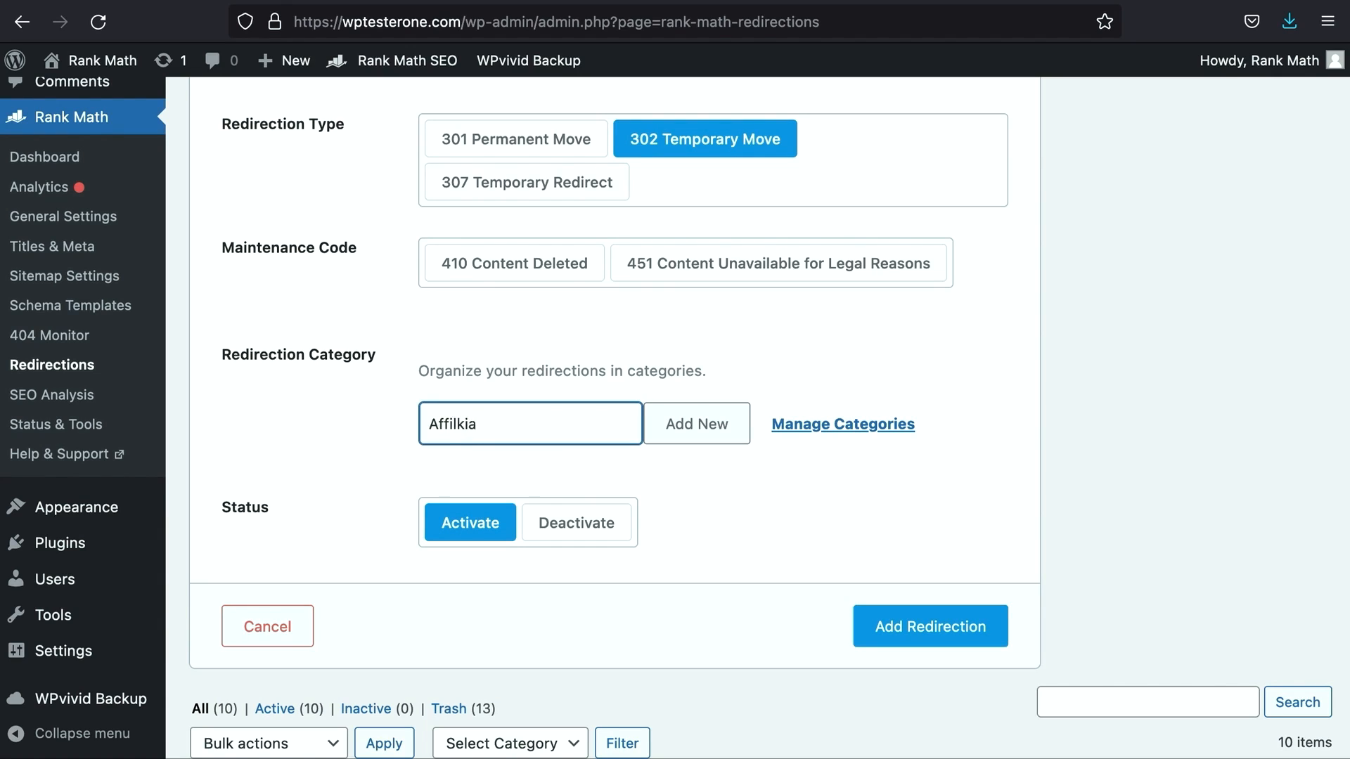
left_click(704, 443)
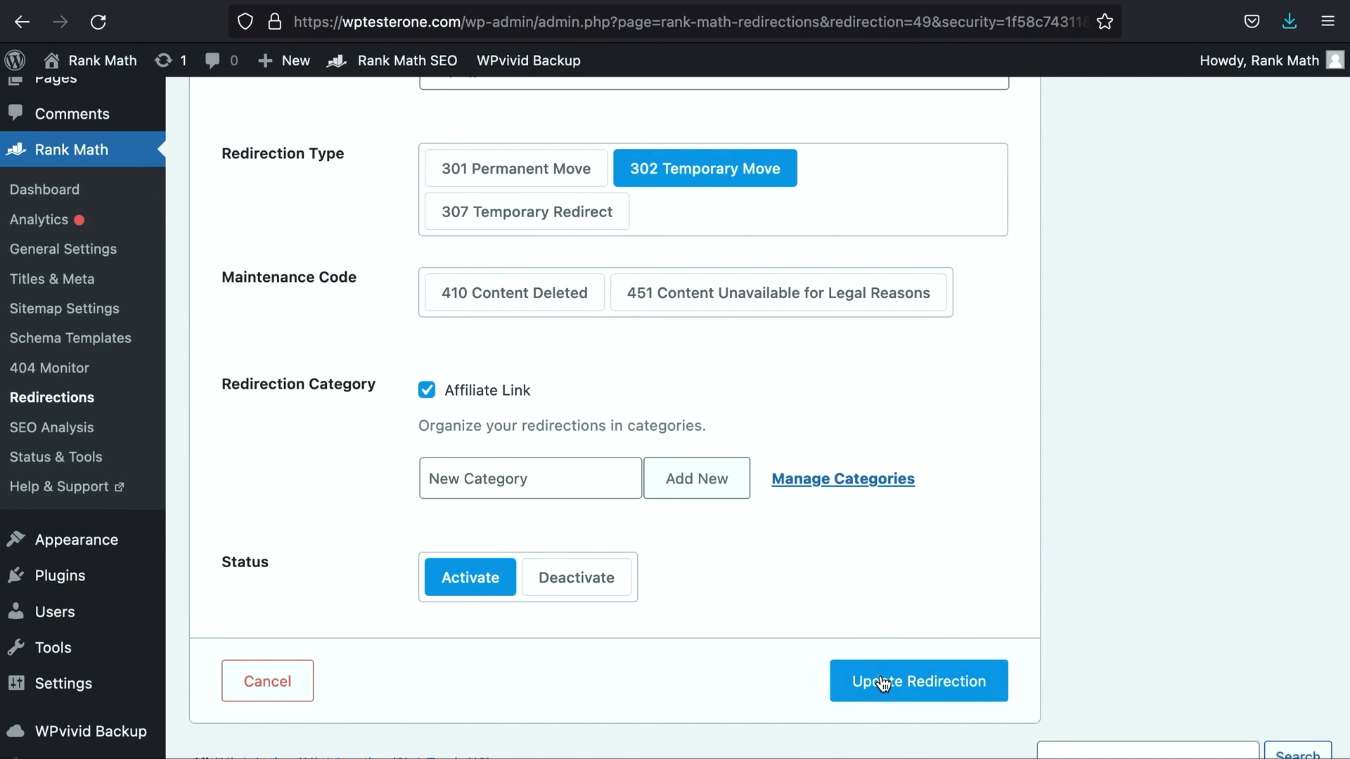
left_click(884, 682)
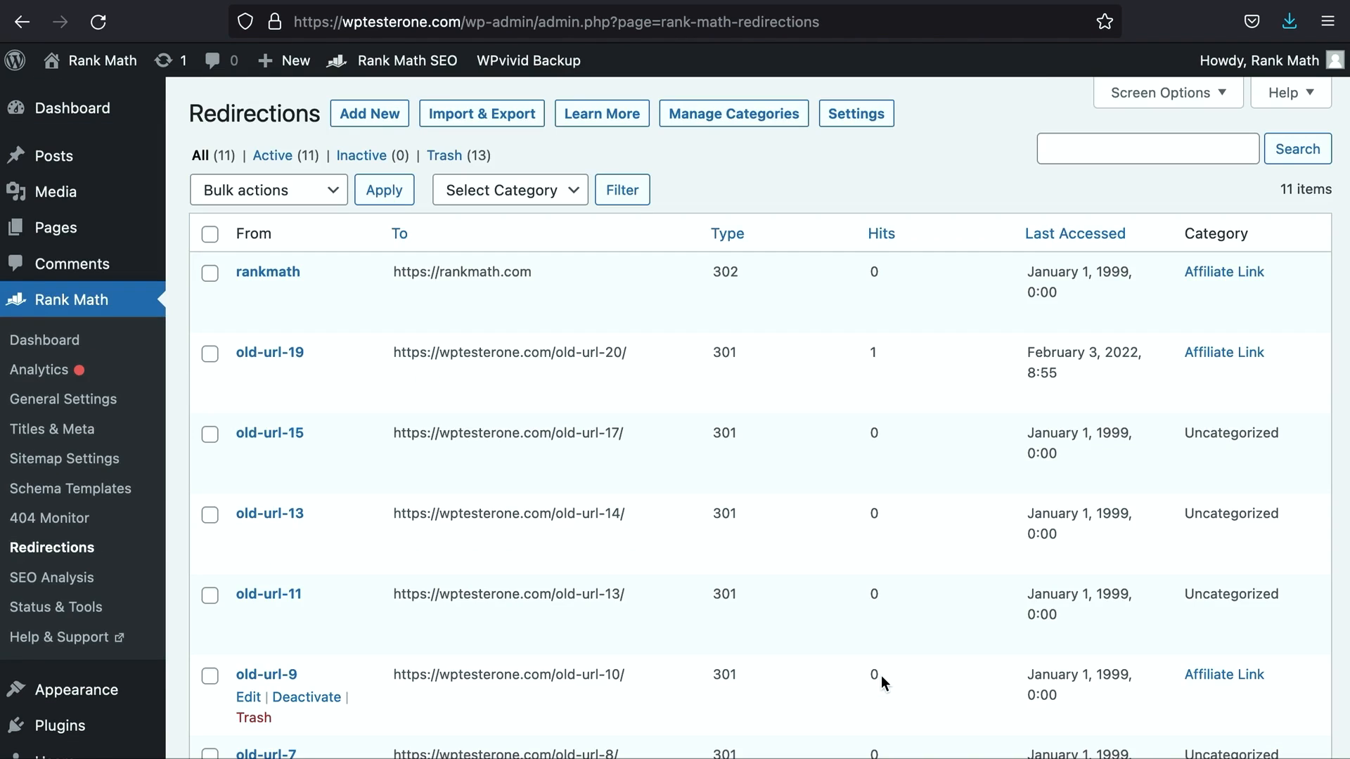
- Filter the redirections list by the Affiliate Link category
left_click(499, 192)
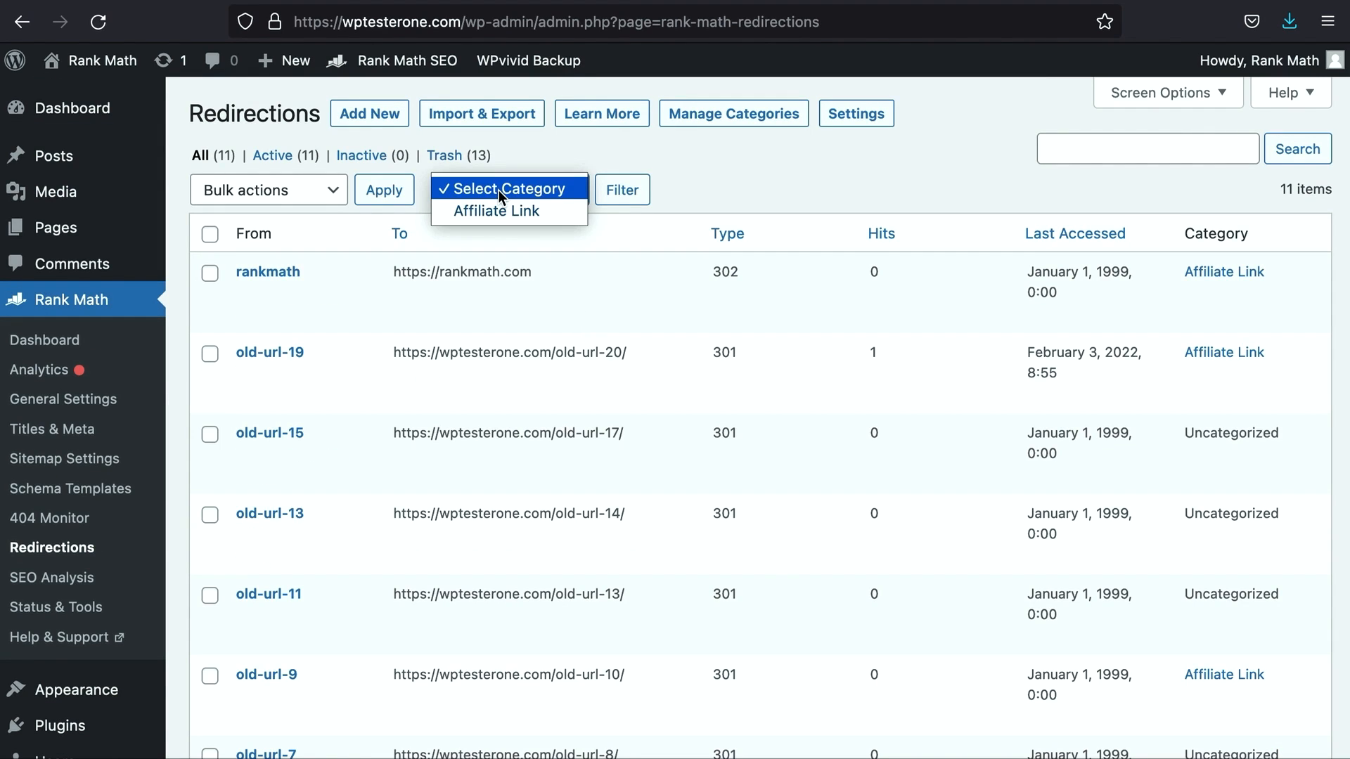
left_click(497, 211)
left_click(622, 190)
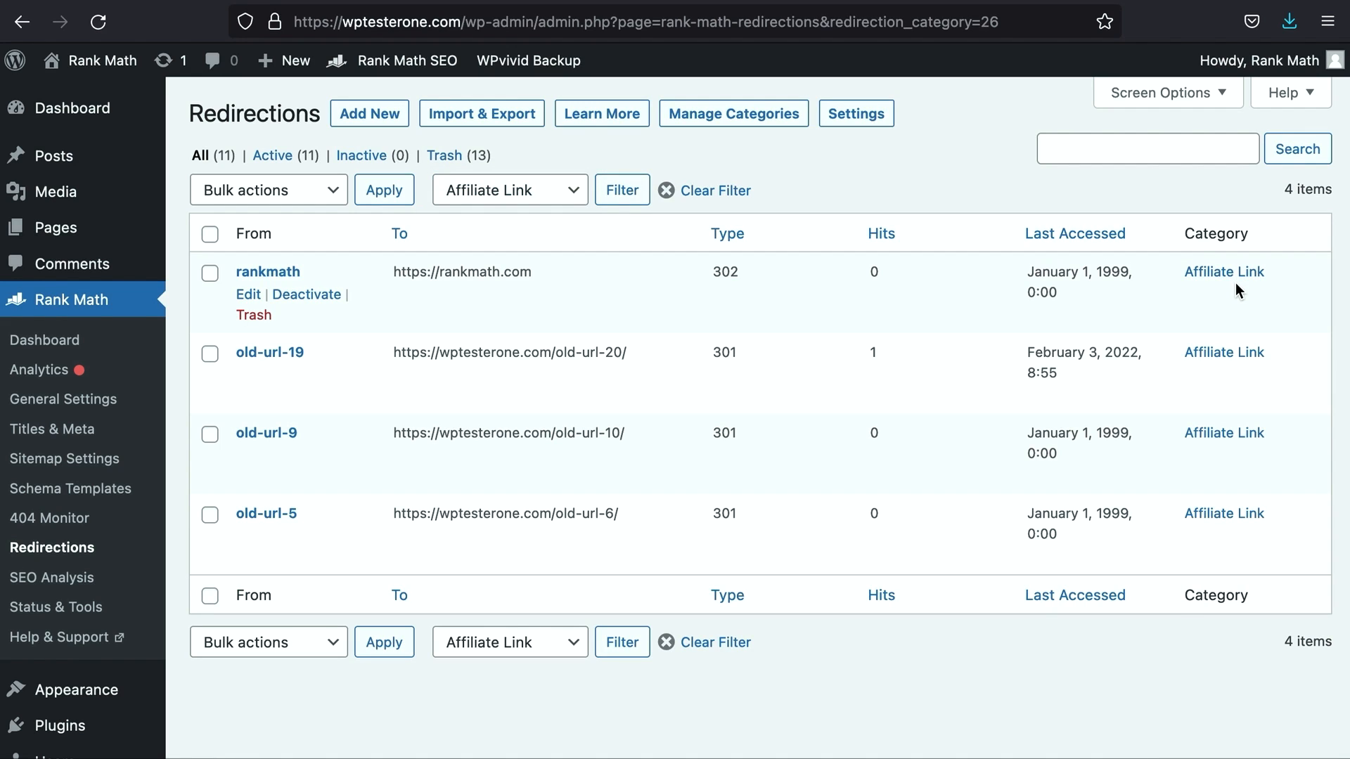
left_click(329, 195)
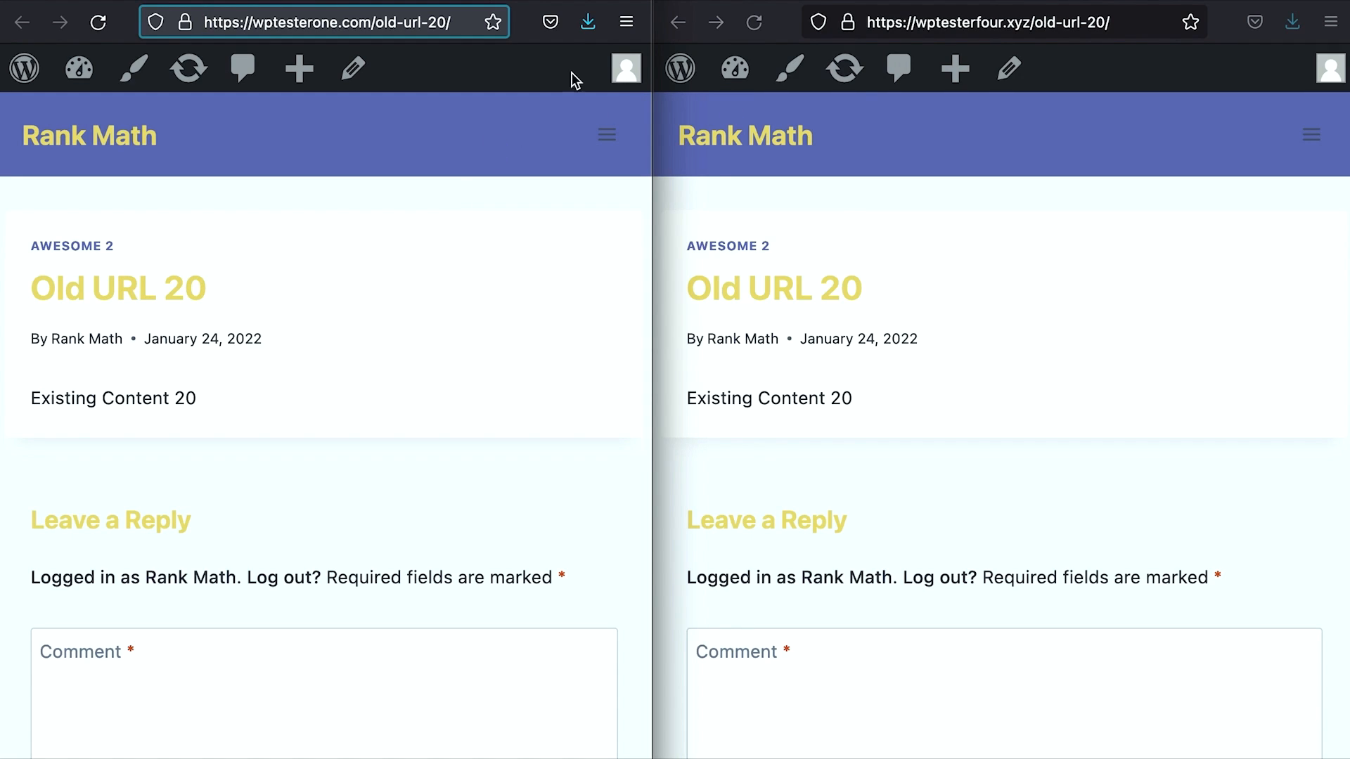
- Compare the Old URL 20 post on wptesterone.com and wptesterfour.xyz side by side
left_click(892, 209)
left_click(548, 210)
left_click(949, 258)
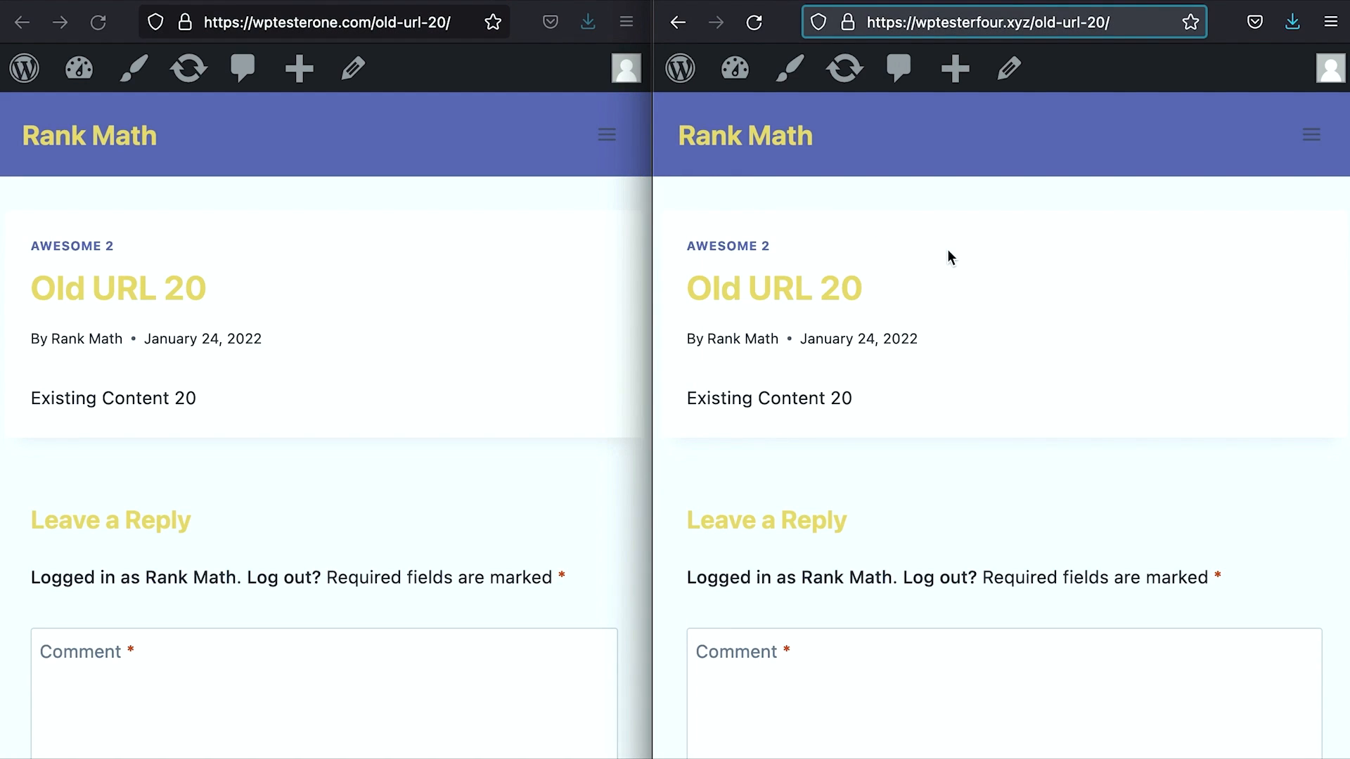
left_click(565, 293)
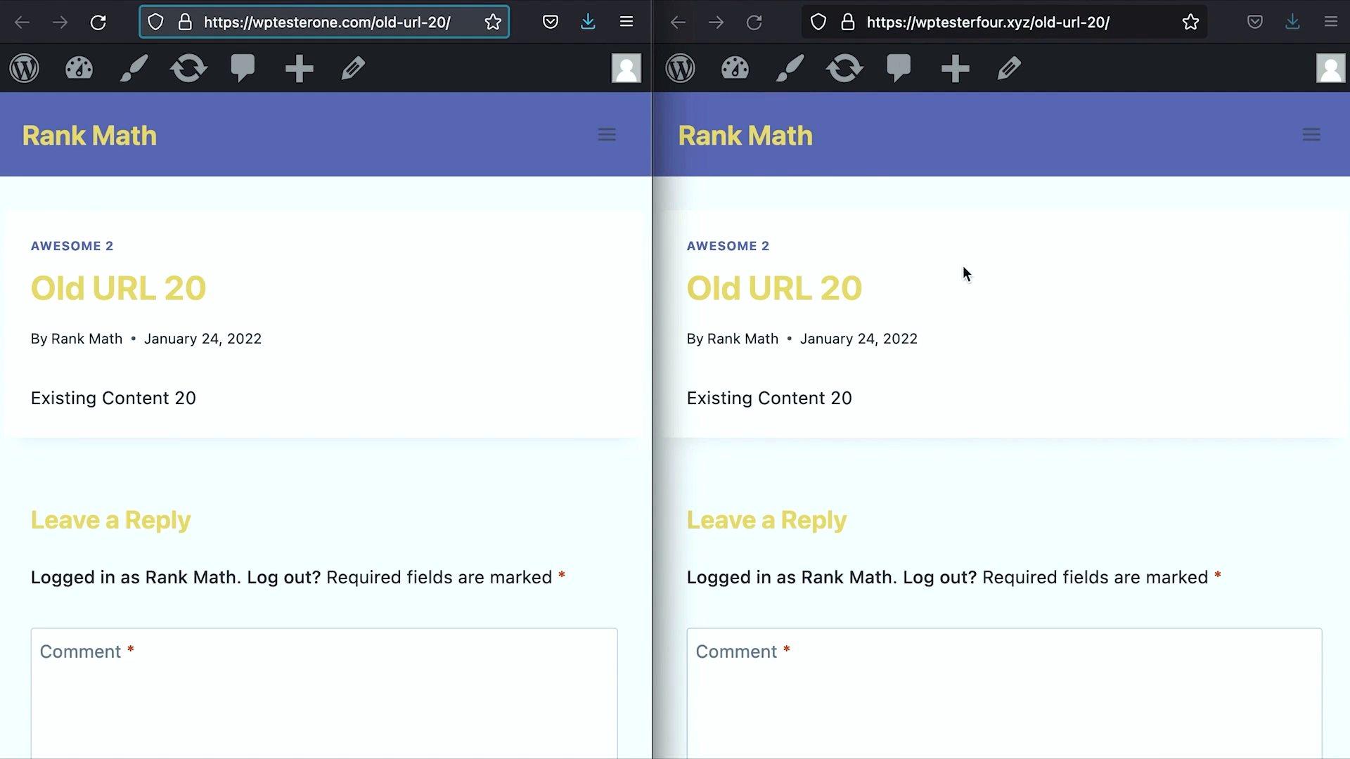
- Widen the wptesterone.com window and open the .htaccess editor in Rank Math's general settings
left_click(192, 1)
left_click_drag(652, 234, 1349, 231)
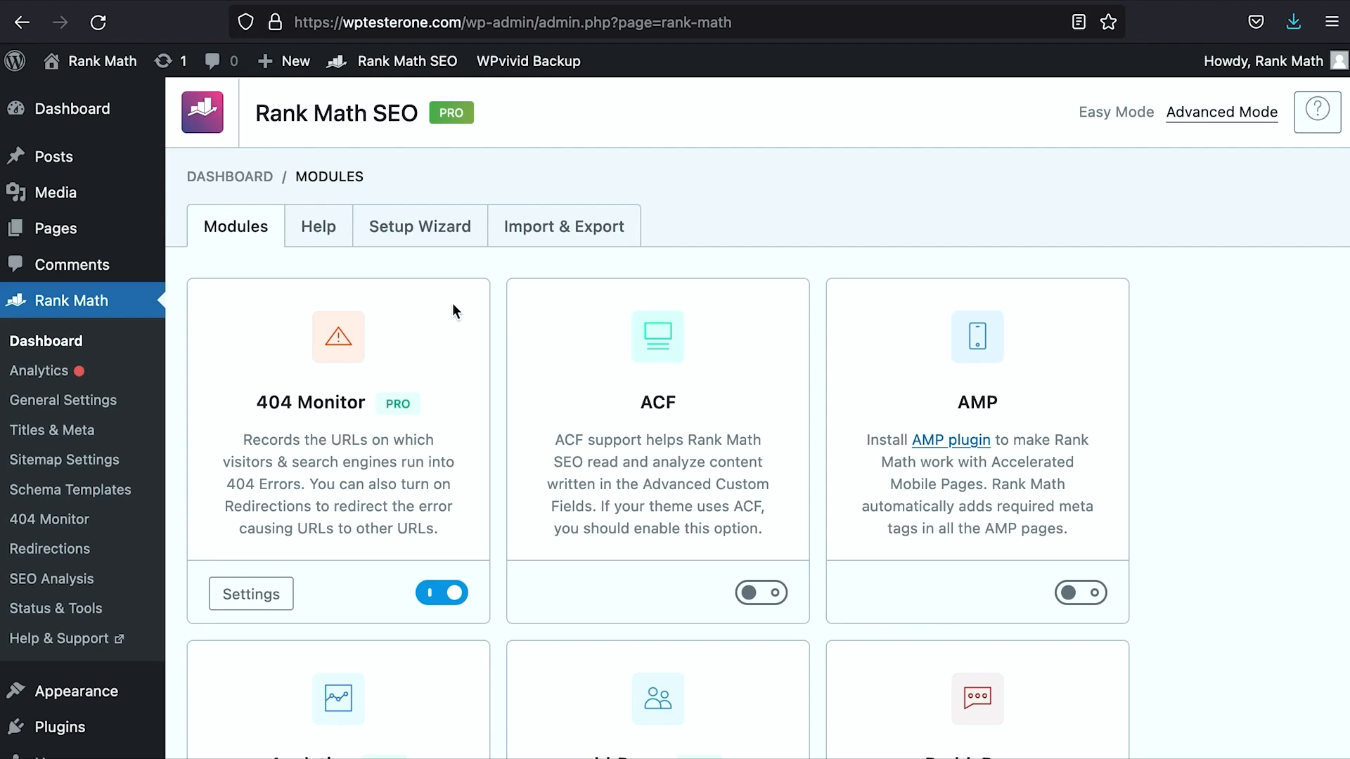
left_click(112, 401)
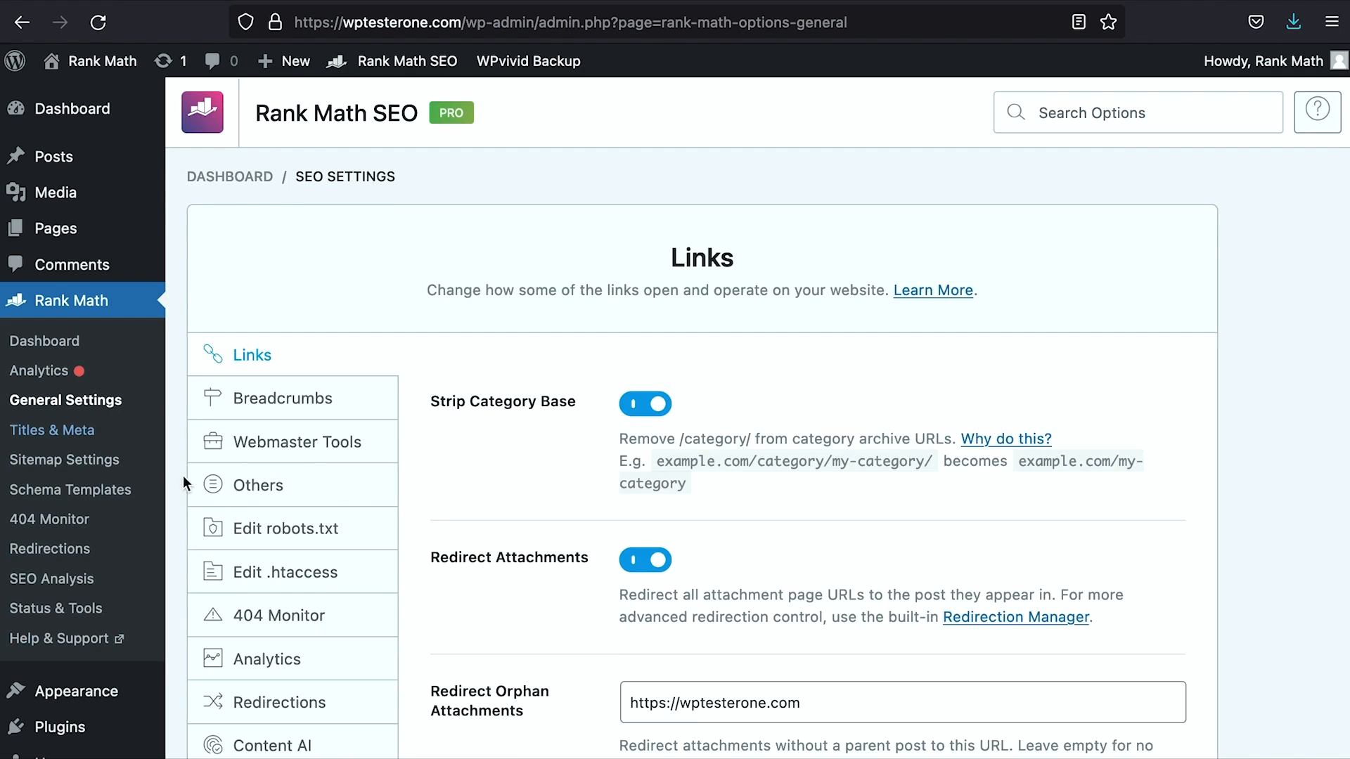
left_click(299, 573)
scroll(309, 582, "down", 2)
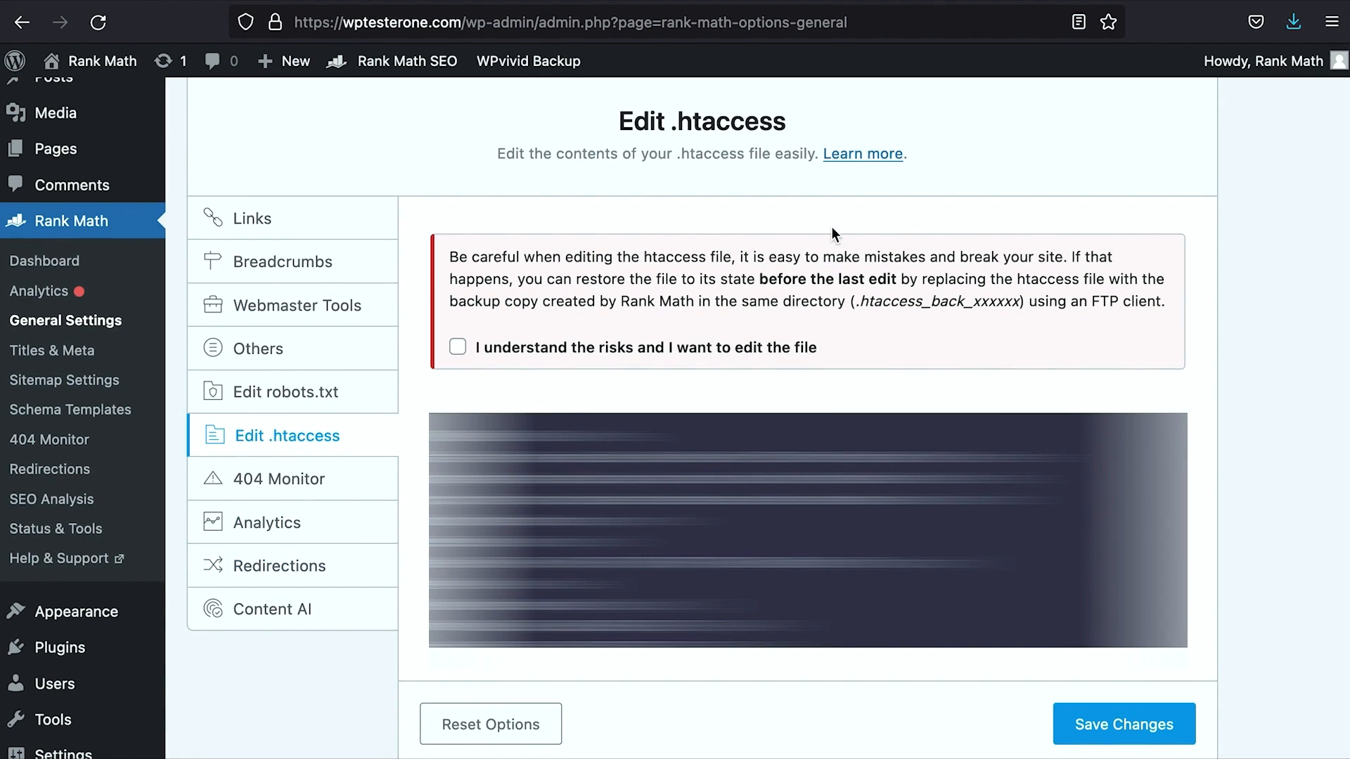
- Read the warning about editing the .htaccess file and its backup copy, and acknowledge the risks to allow editing
left_click_drag(864, 256, 1062, 254)
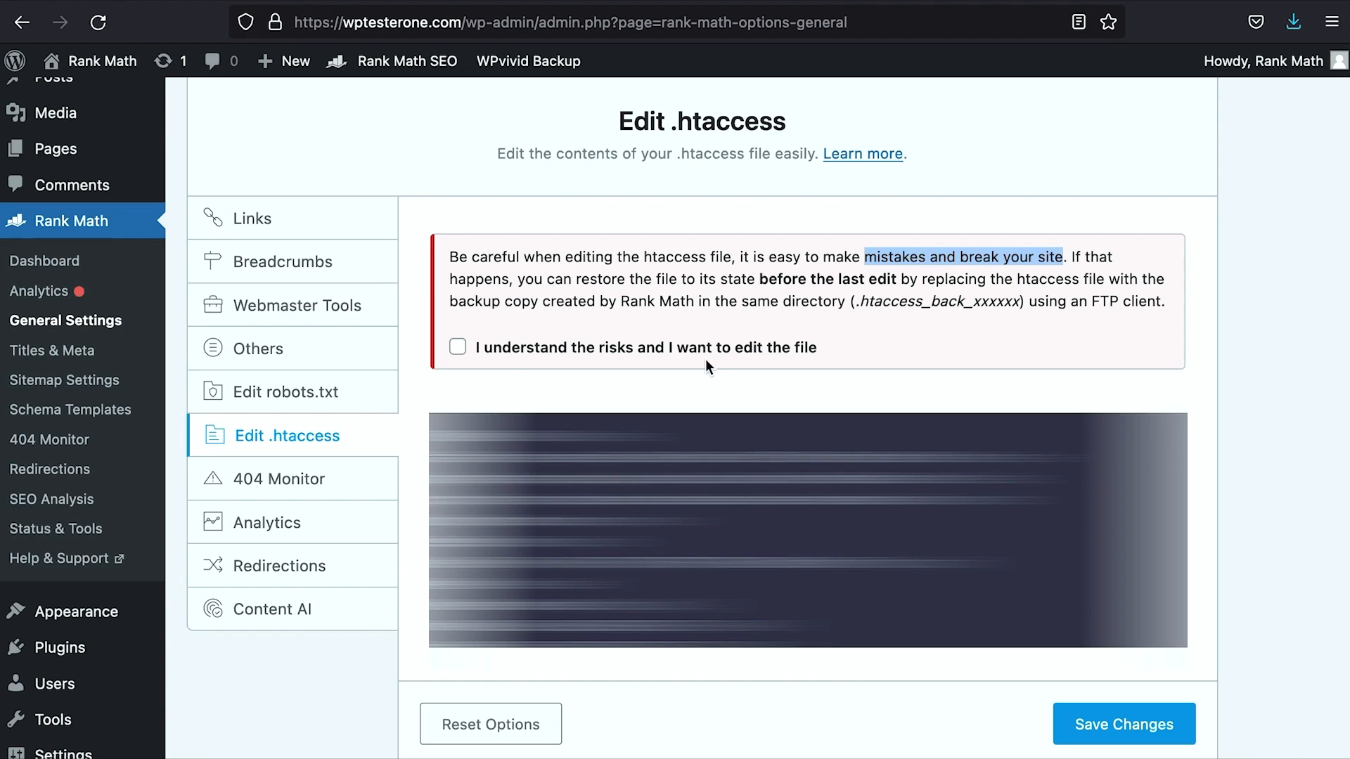
left_click_drag(517, 278, 847, 305)
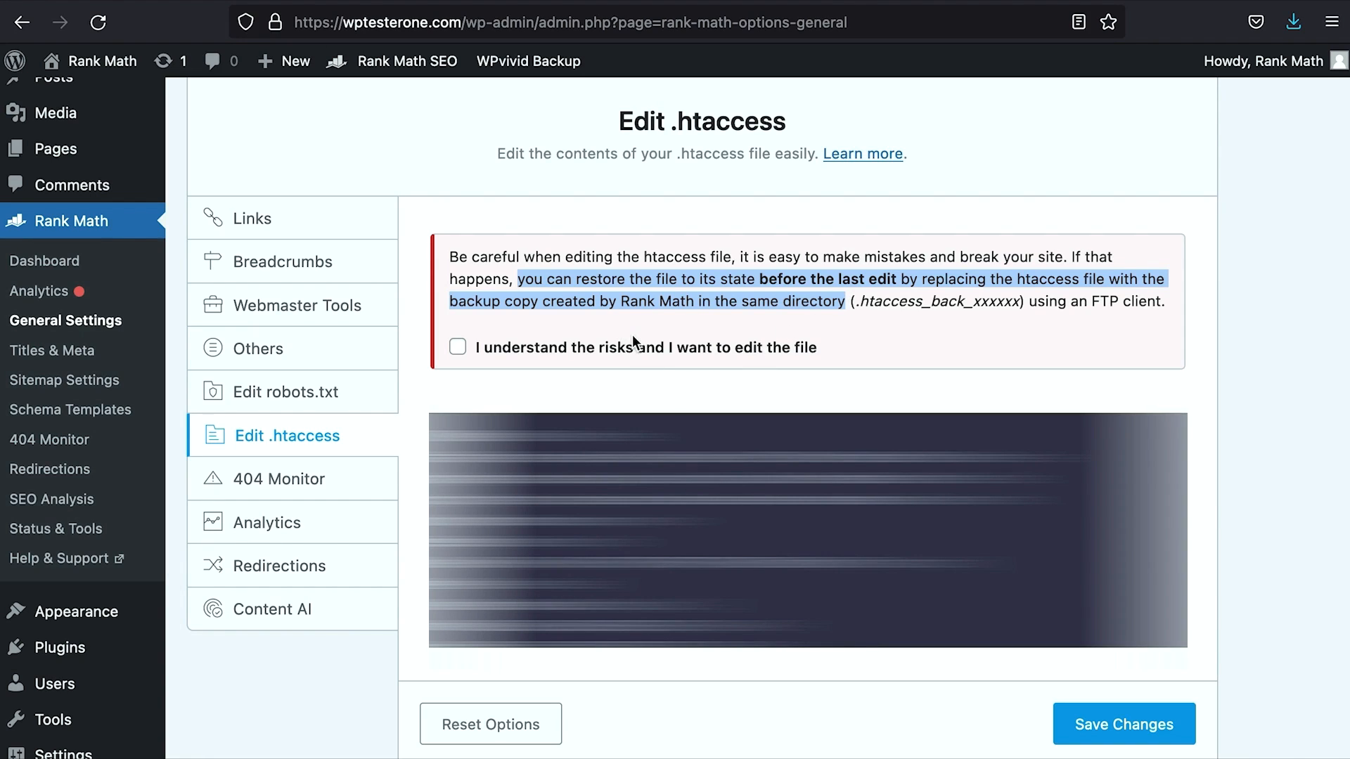
left_click(458, 347)
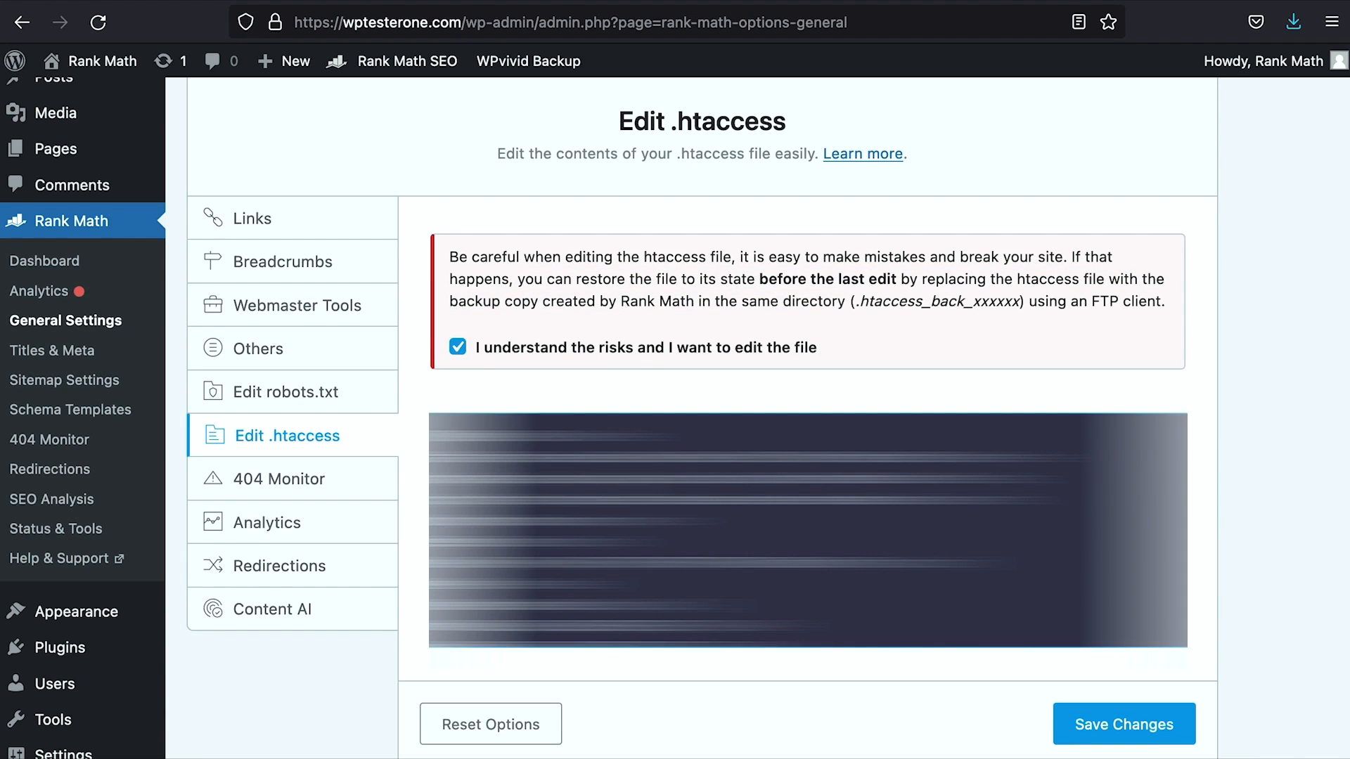
scroll(565, 486, "down", 5)
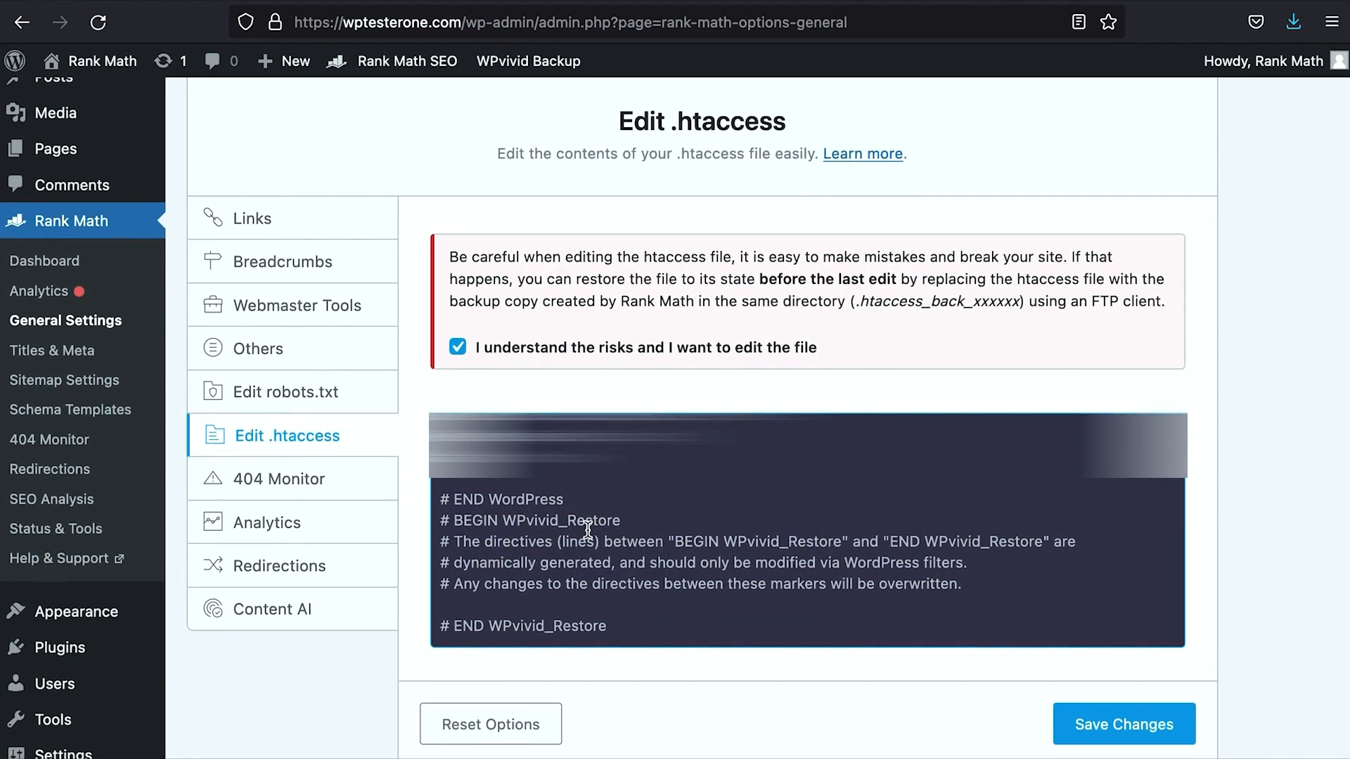
left_click(628, 627)
key("Return")
key("Return")
key("Return")
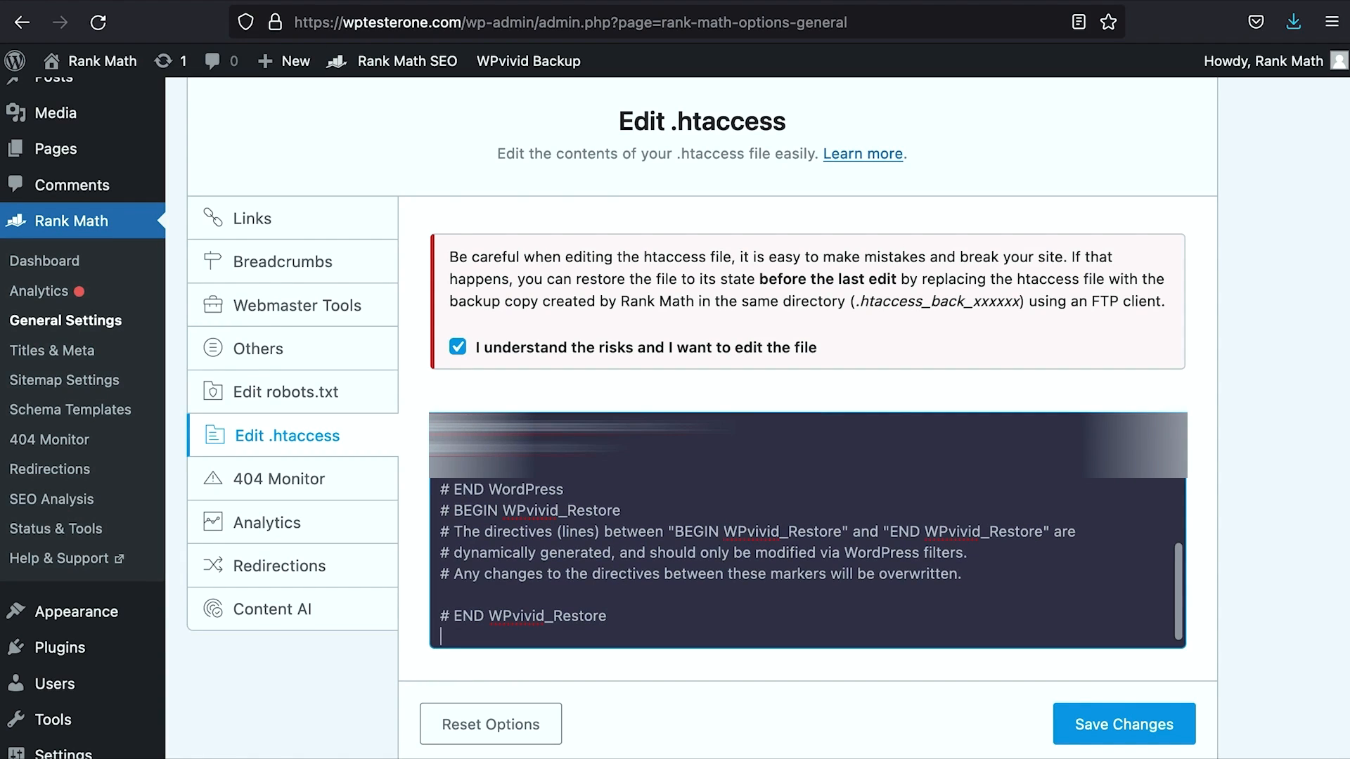
type("<IfModule mod_rewrite.c>   RewriteEngine On   RewriteCond %{HTTP_HOST} ^olddomain.com$ [OR]   RewriteCond %{HTTP_HOST} ^www.olddomain.com$   RewriteRule (.*)$ http://www.newdomain.com/$1 [R=301,L] </IfModule>")
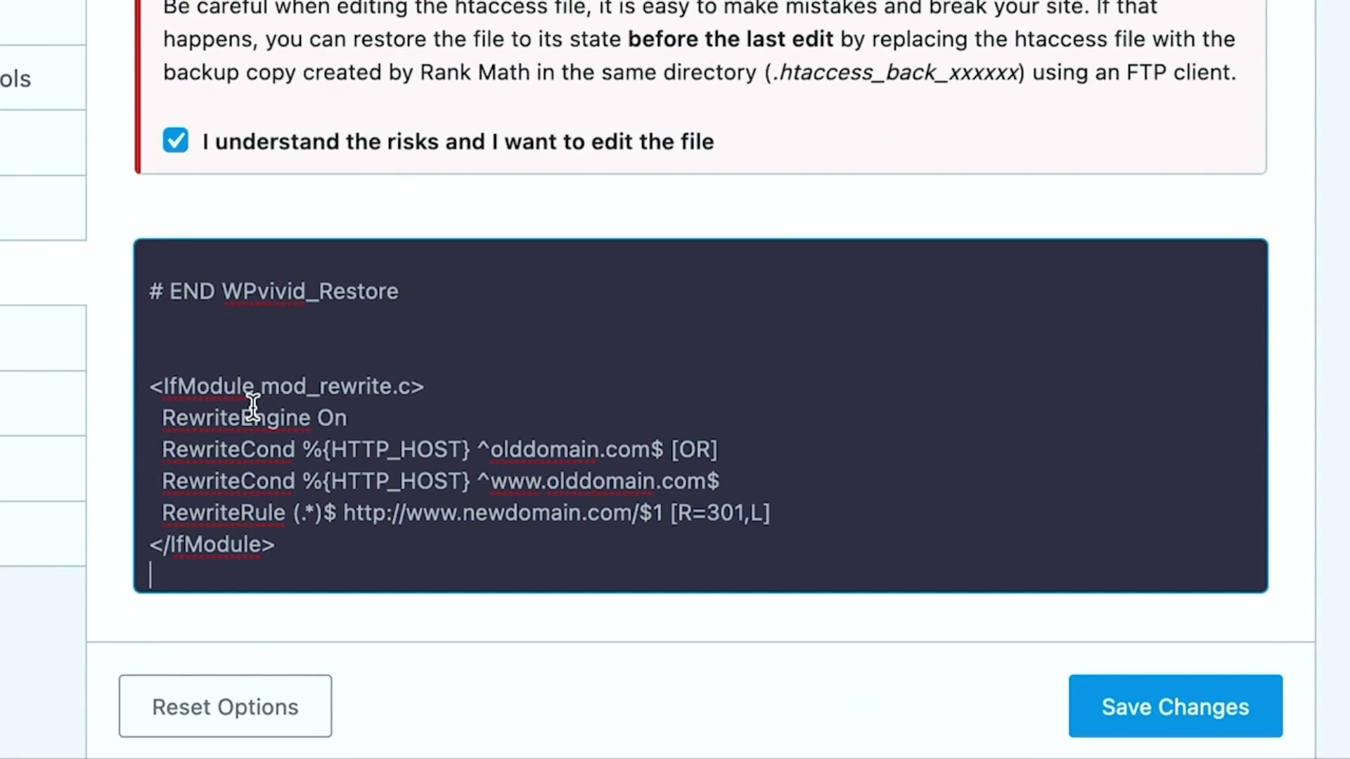
- Examine the added block's old-domain conditions with and without www, and the RewriteRule with $1 and R=301
left_click_drag(163, 443, 653, 435)
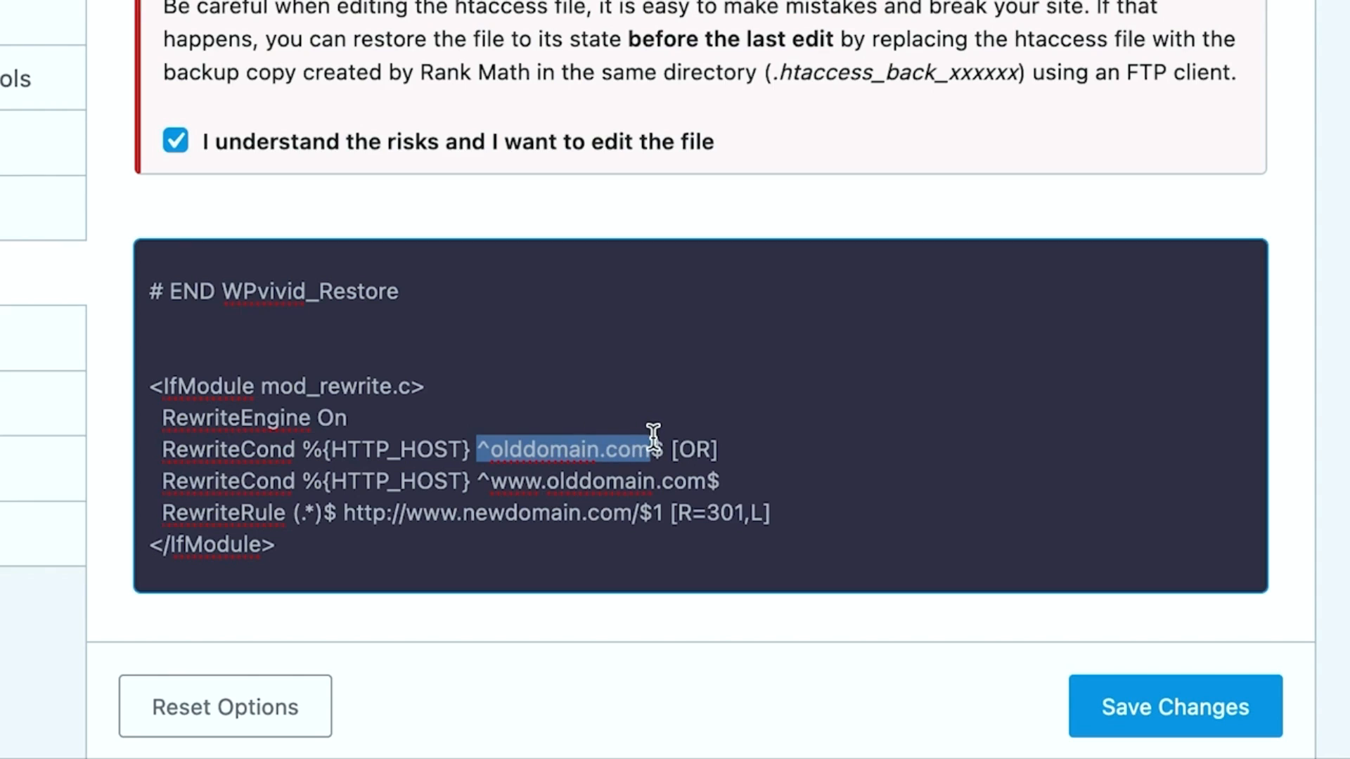
left_click(653, 448)
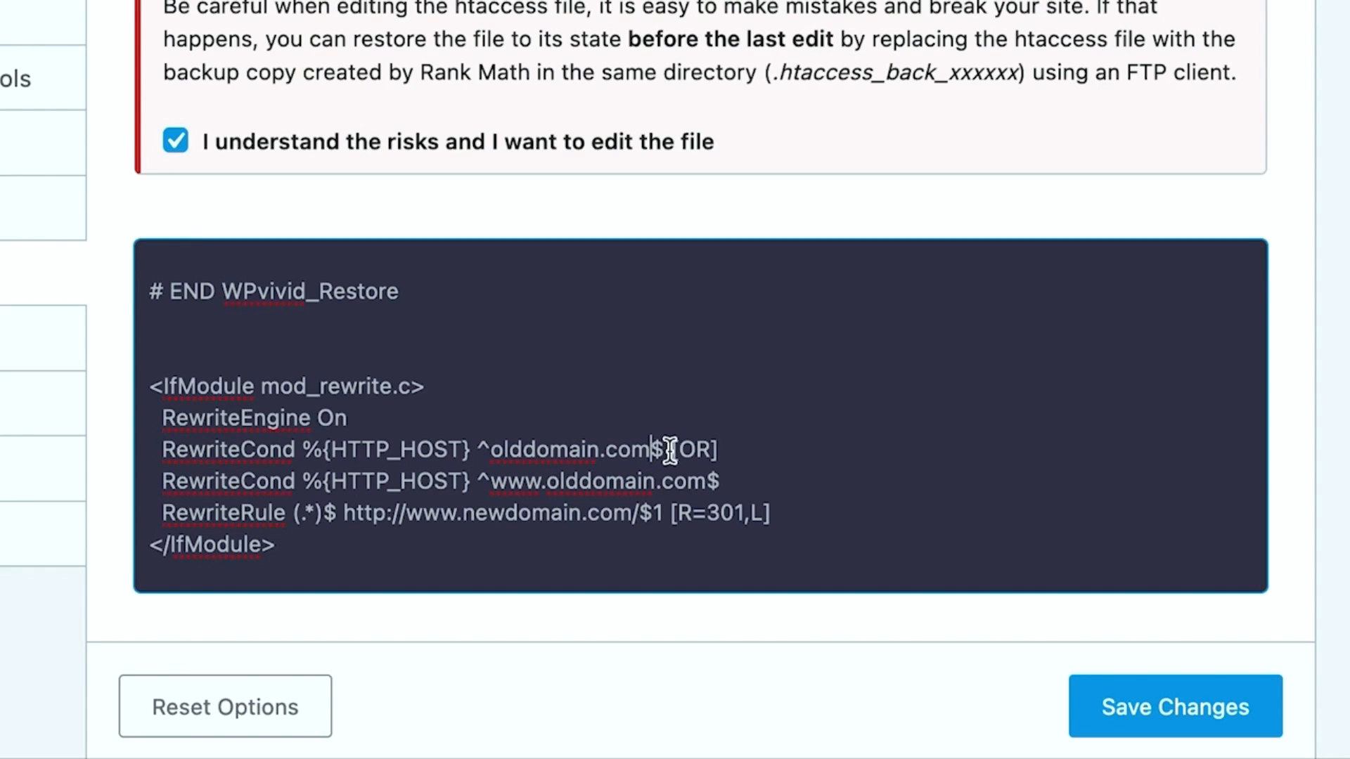
left_click_drag(652, 450, 717, 448)
left_click_drag(492, 482, 542, 485)
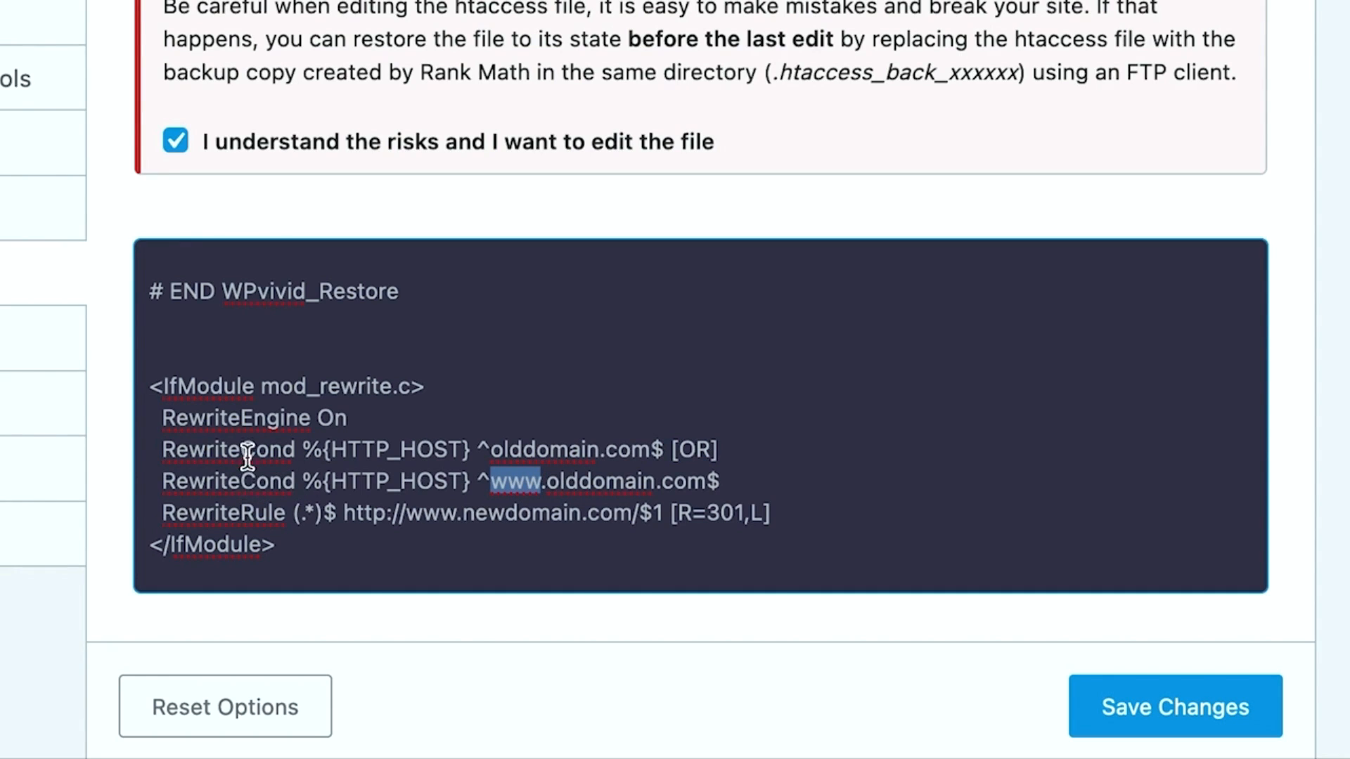
left_click_drag(163, 513, 686, 516)
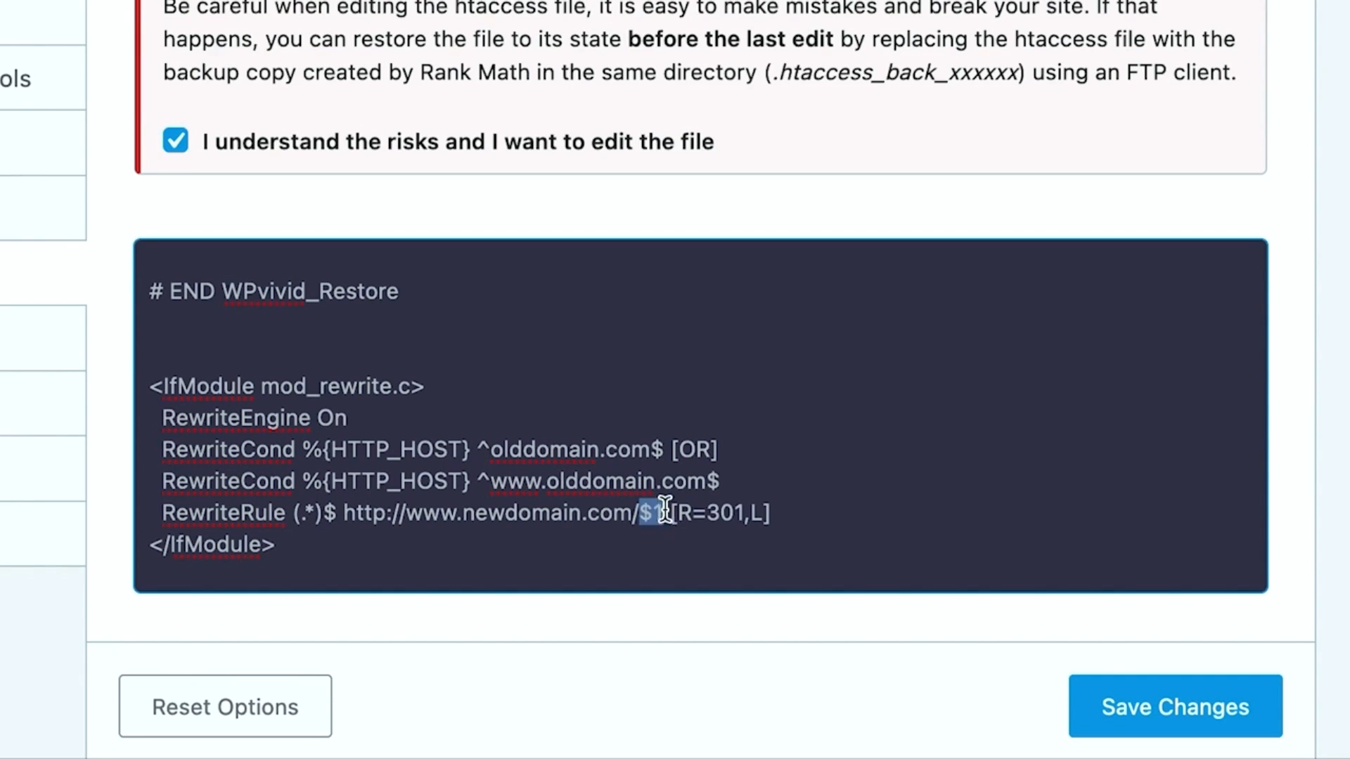
left_click_drag(681, 514, 756, 519)
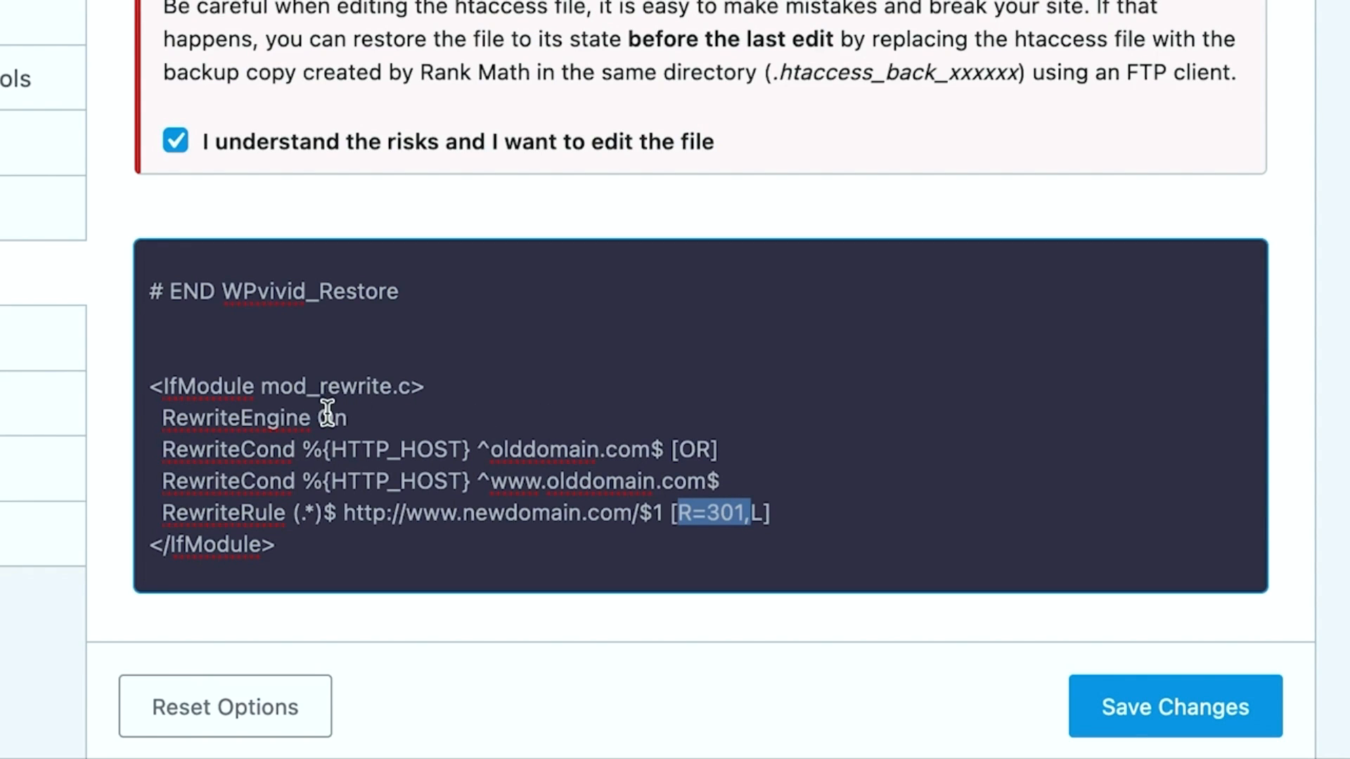
- Replace olddomain.com with wptesterone.com in both RewriteCond lines of the .htaccess block
left_click_drag(492, 451, 607, 444)
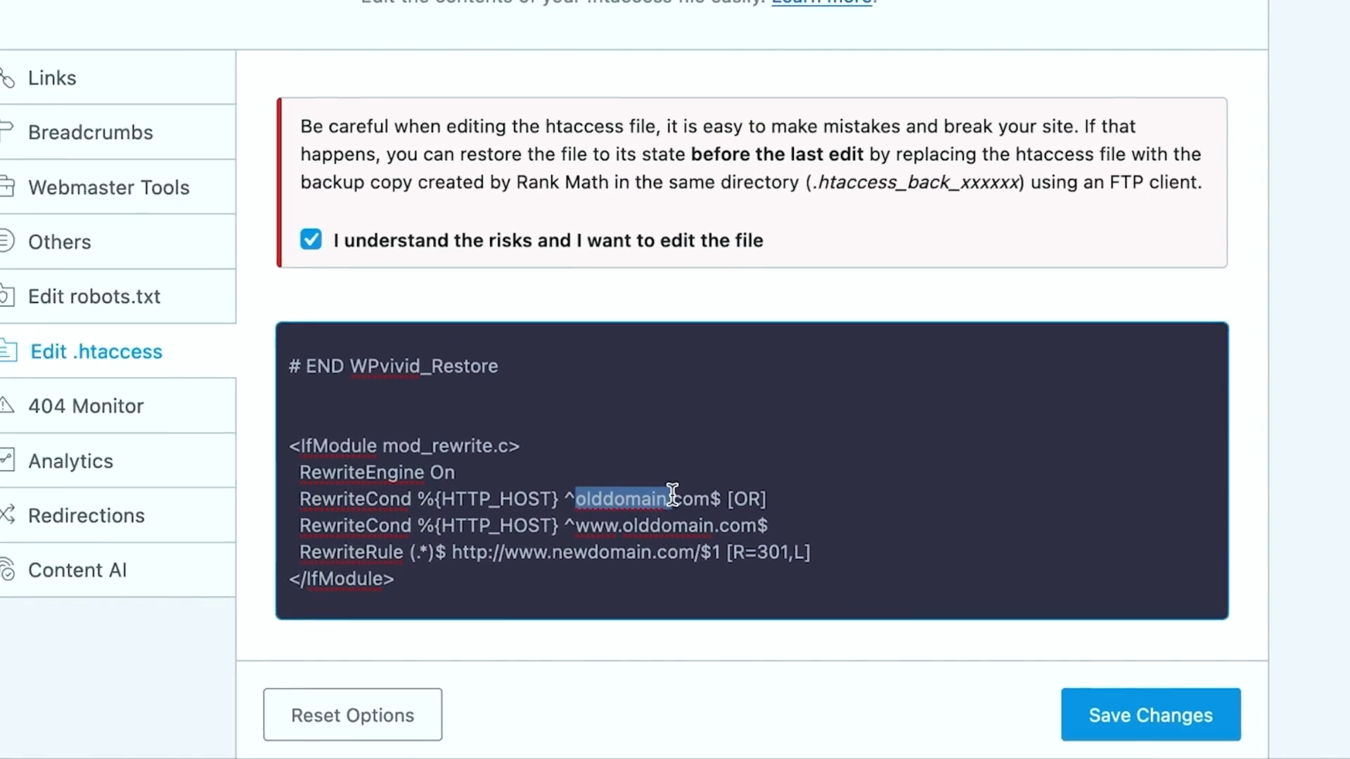
left_click_drag(673, 495, 710, 496)
left_click_drag(460, 26, 295, 26)
left_click_drag(670, 554, 774, 554)
type("wptesterone.com")
double_click(738, 575)
type("wptesterone.com")
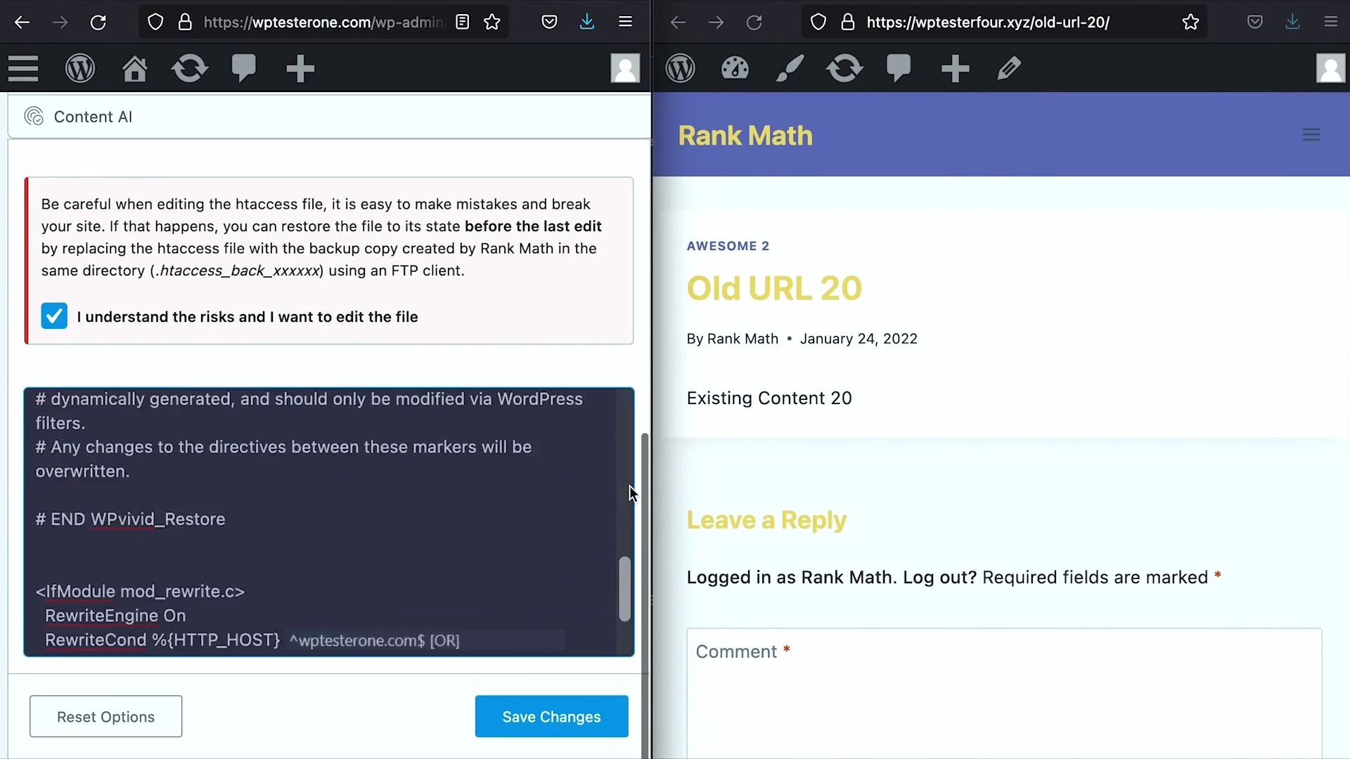
left_click_drag(1032, 22, 939, 27)
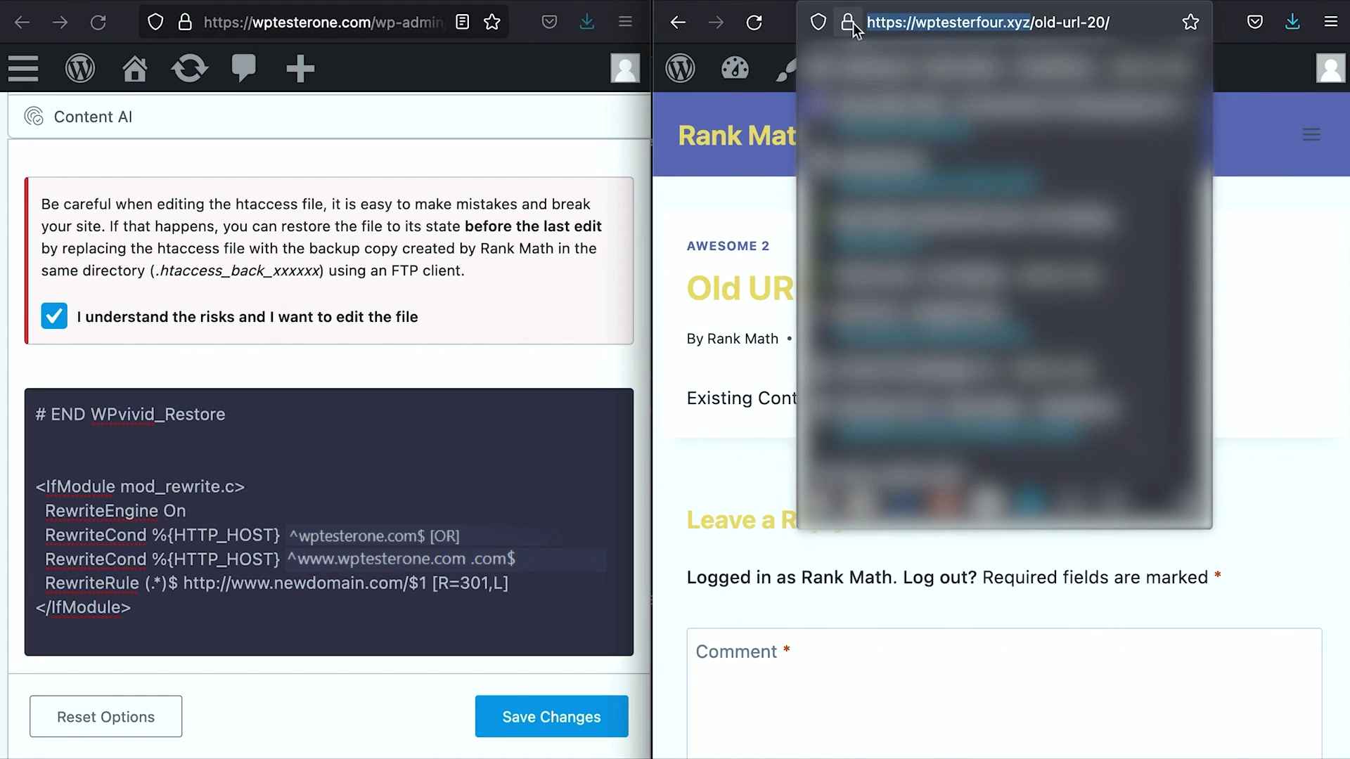
left_click_drag(184, 584, 406, 586)
type("https://wptesterfour.xyz")
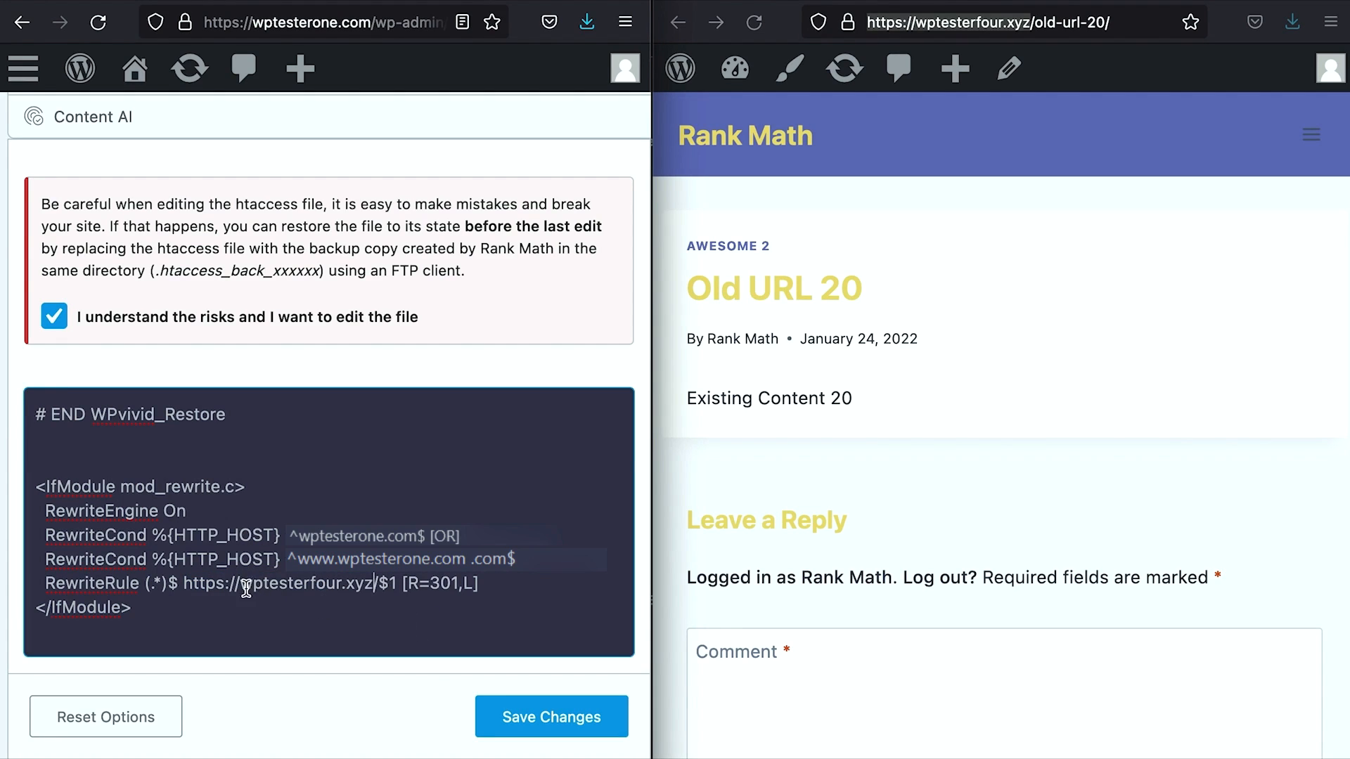
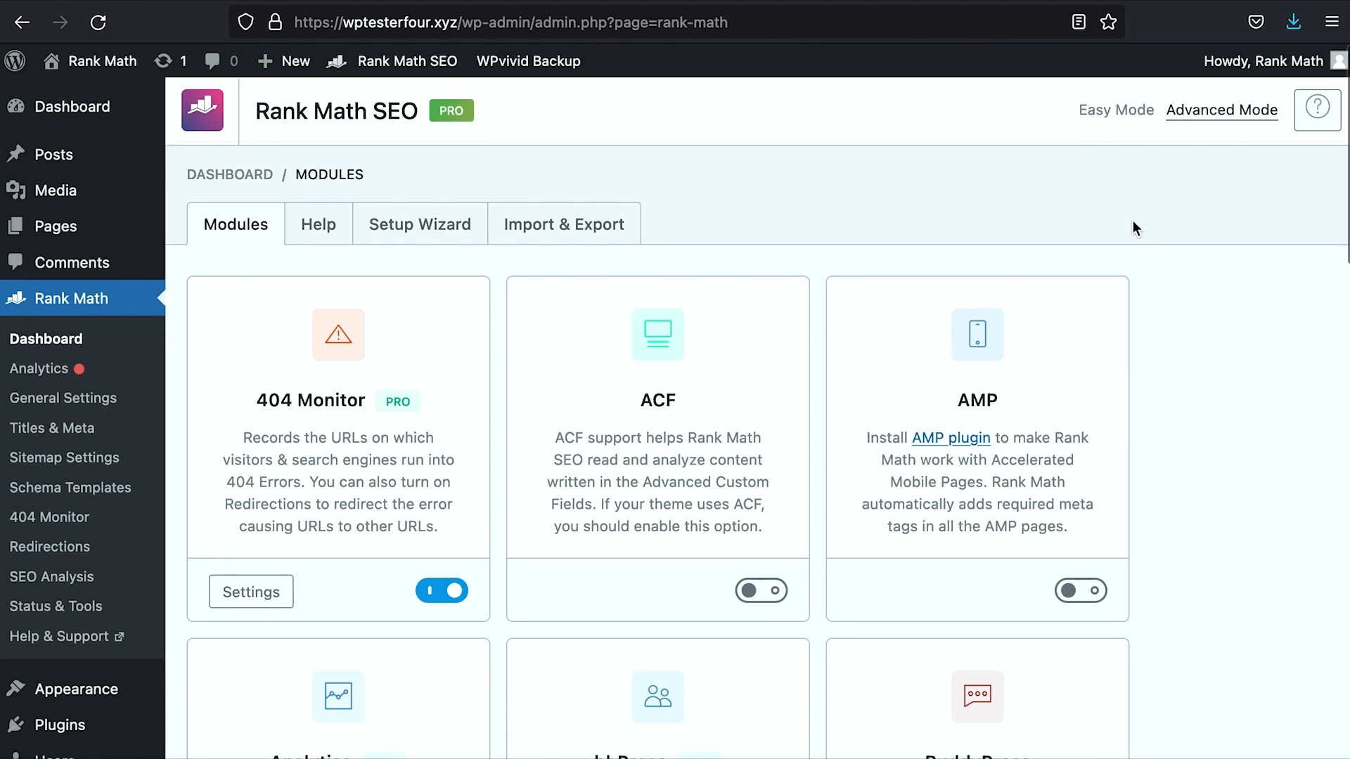
- Start a new Rank Math redirection on wptesterfour.xyz with /go/rankmath as the exact source URL
scroll(1132, 220, "down", 10)
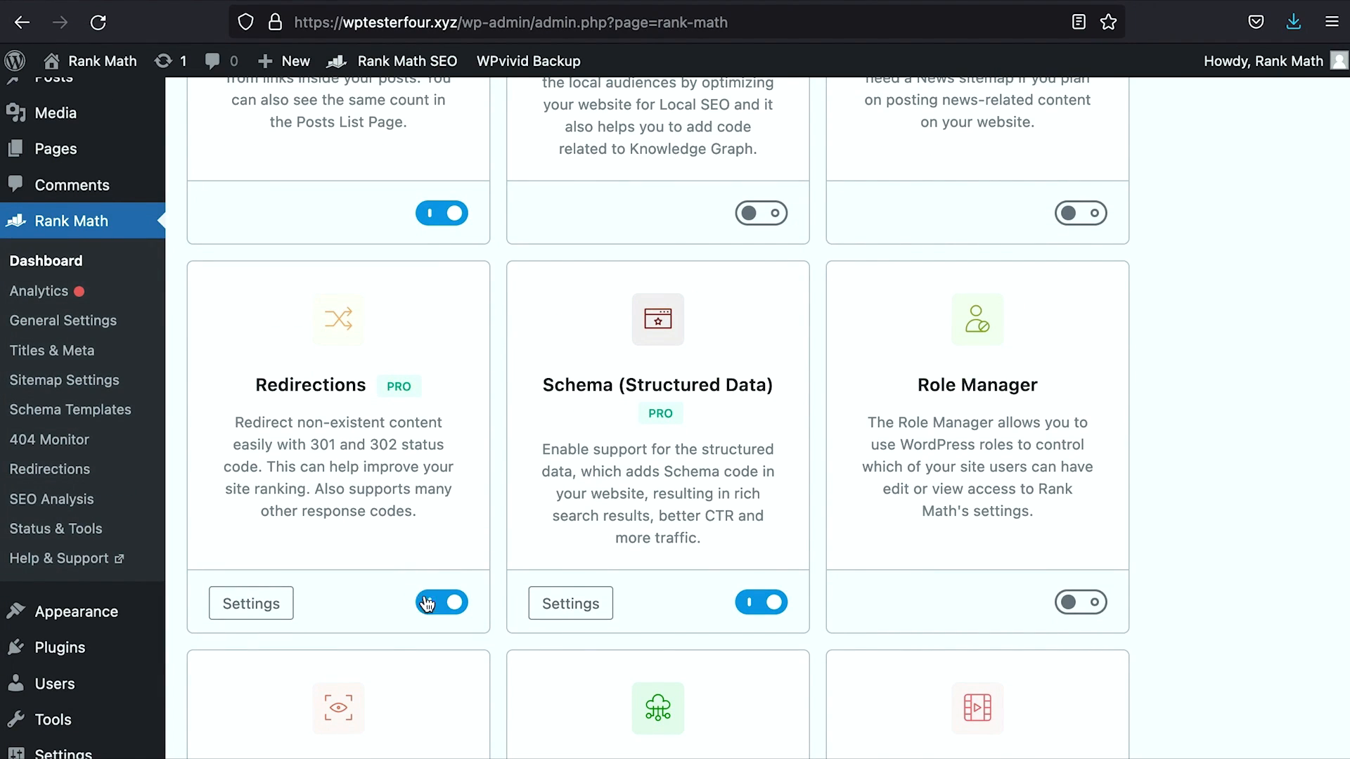
left_click(50, 468)
left_click(345, 127)
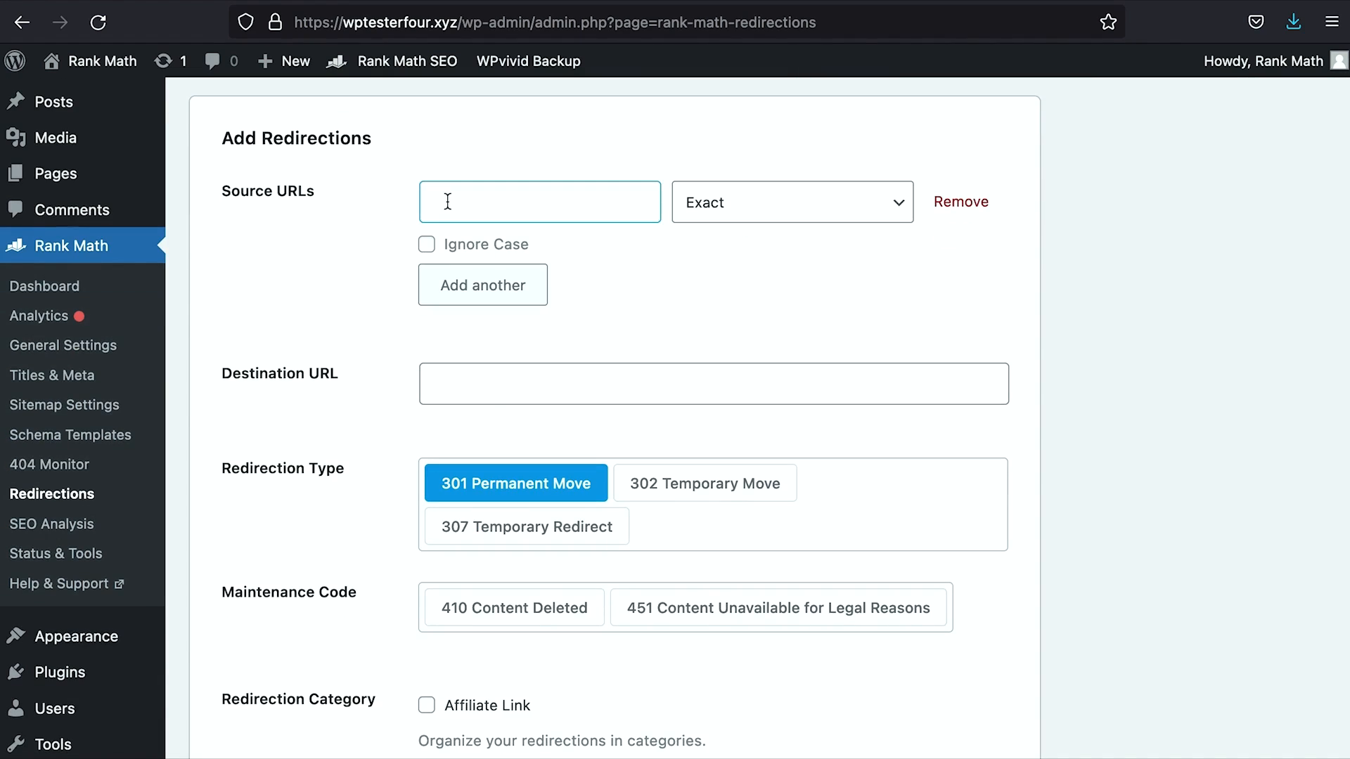
left_click(447, 202)
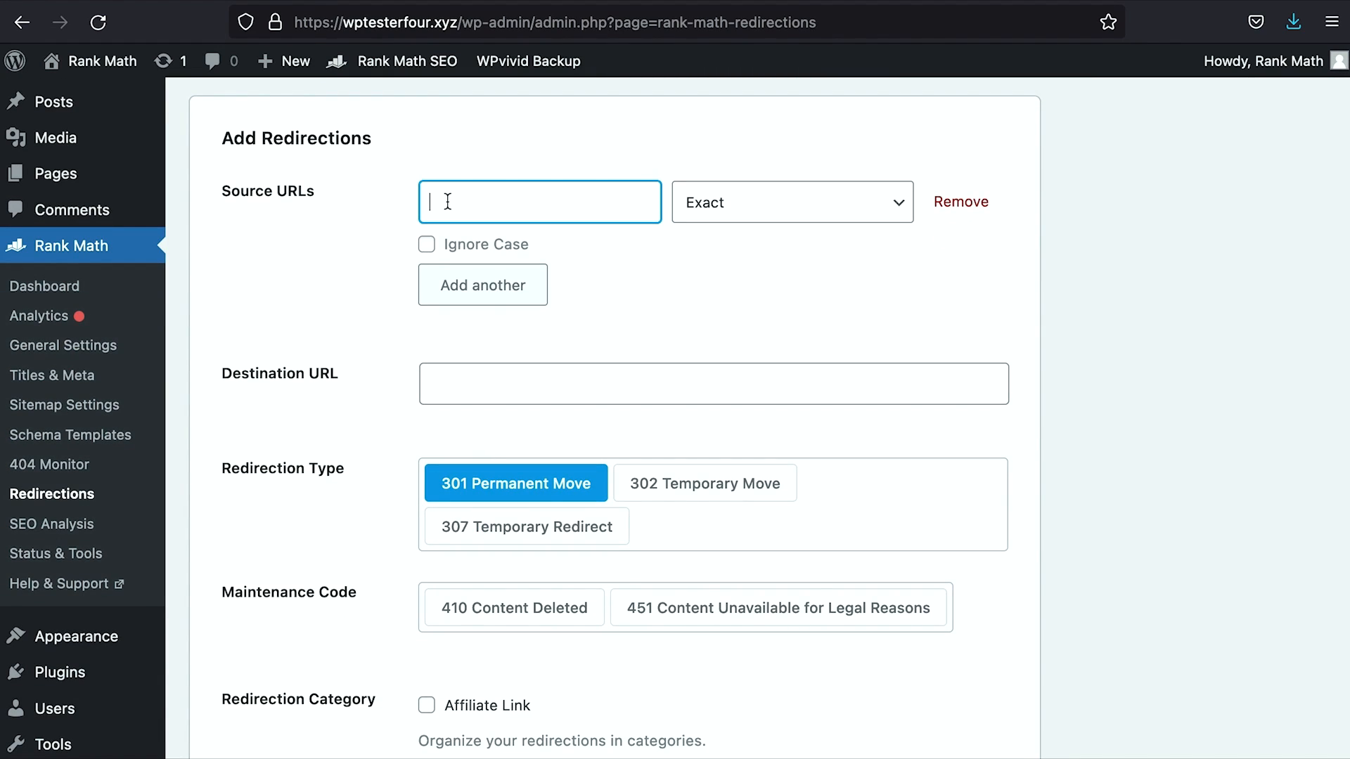
type("/go/rankmath")
- Try get, affiliate and visit as alternative prefixes in the source URL, and restore go
double_click(435, 203)
type("get")
key("BackSpace")
key("BackSpace")
key("BackSpace")
type("affiliate")
key("BackSpace")
key("BackSpace")
key("BackSpace")
key("BackSpace")
key("BackSpace")
key("BackSpace")
key("BackSpace")
key("BackSpace")
key("BackSpace")
type("visit")
key("BackSpace")
key("BackSpace")
key("BackSpace")
key("BackSpace")
key("BackSpace")
type("go")
left_click(511, 379)
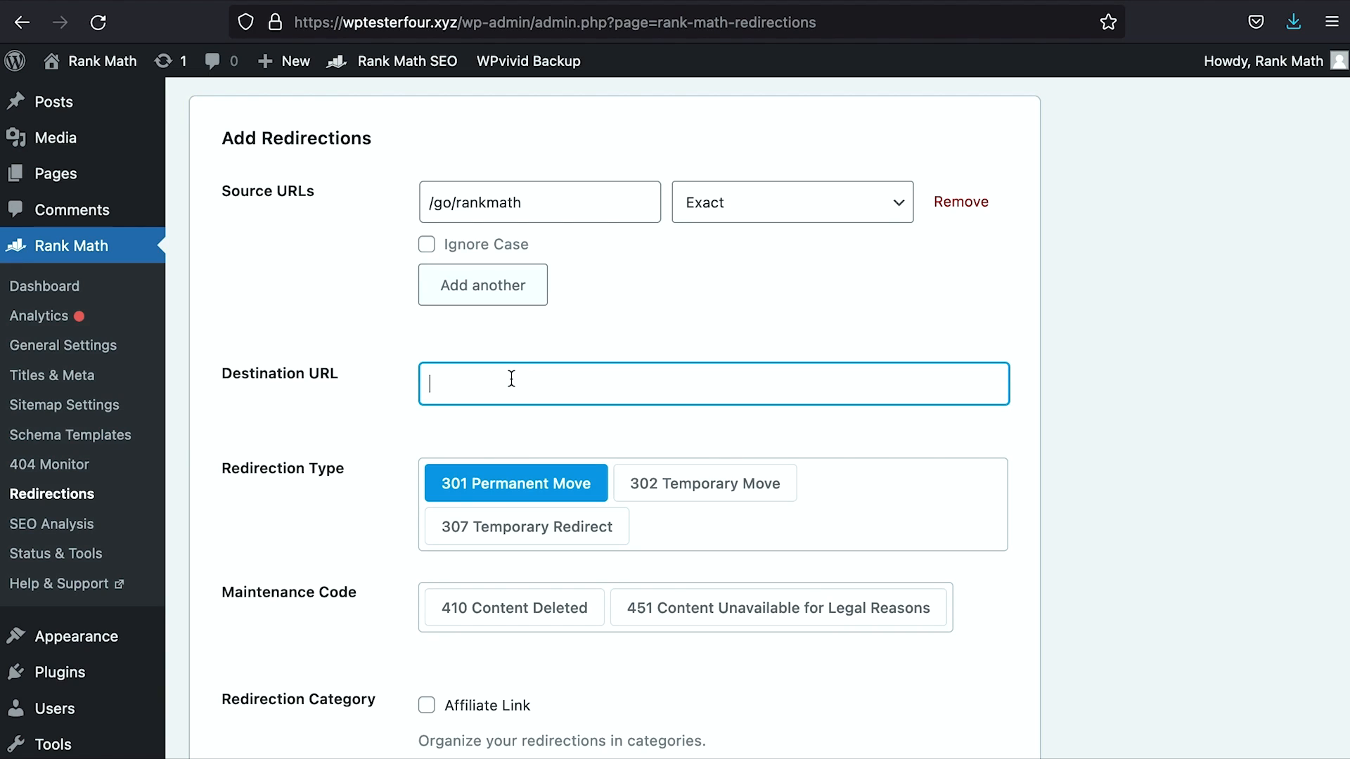
type("https://rankmath.com")
key("Return")
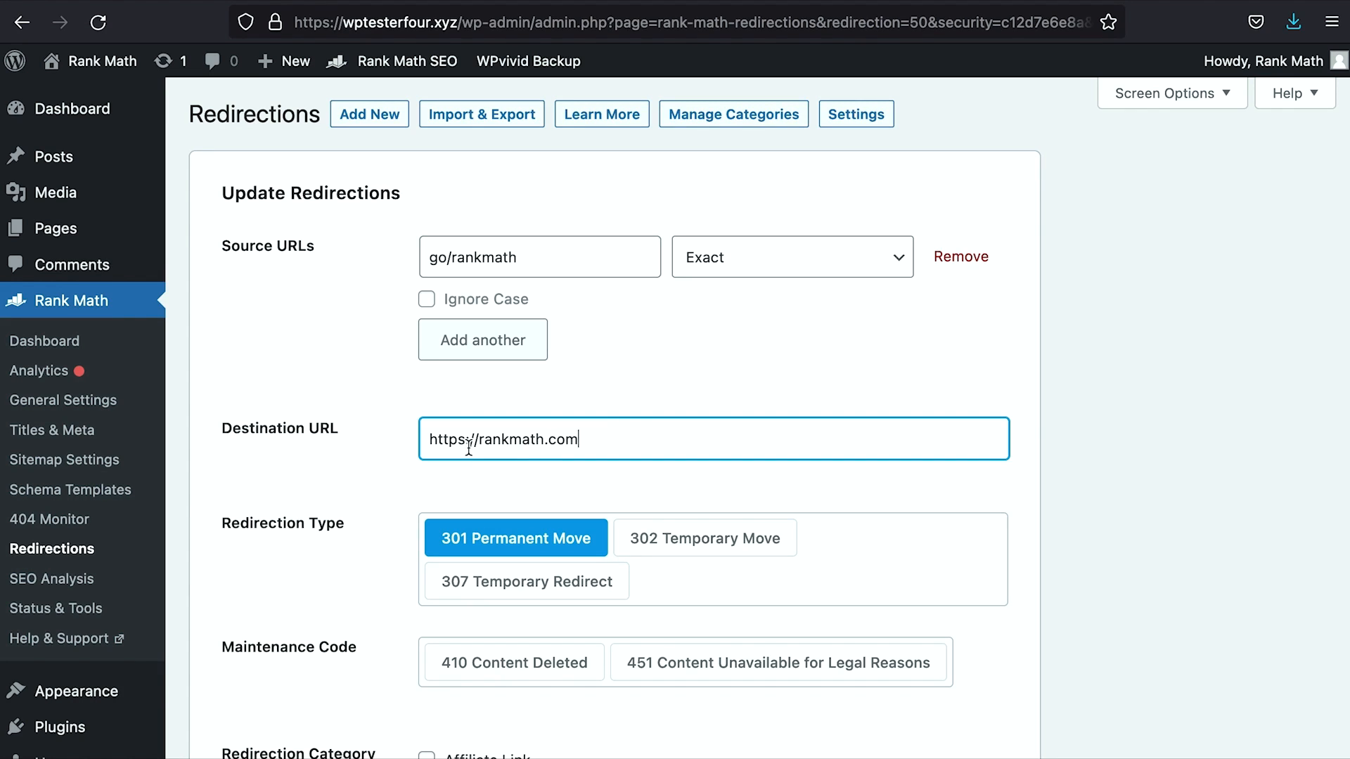
- Try 302 Temporary Move as the redirection type and switch back to 301 Permanent Move
scroll(468, 447, "down", 3)
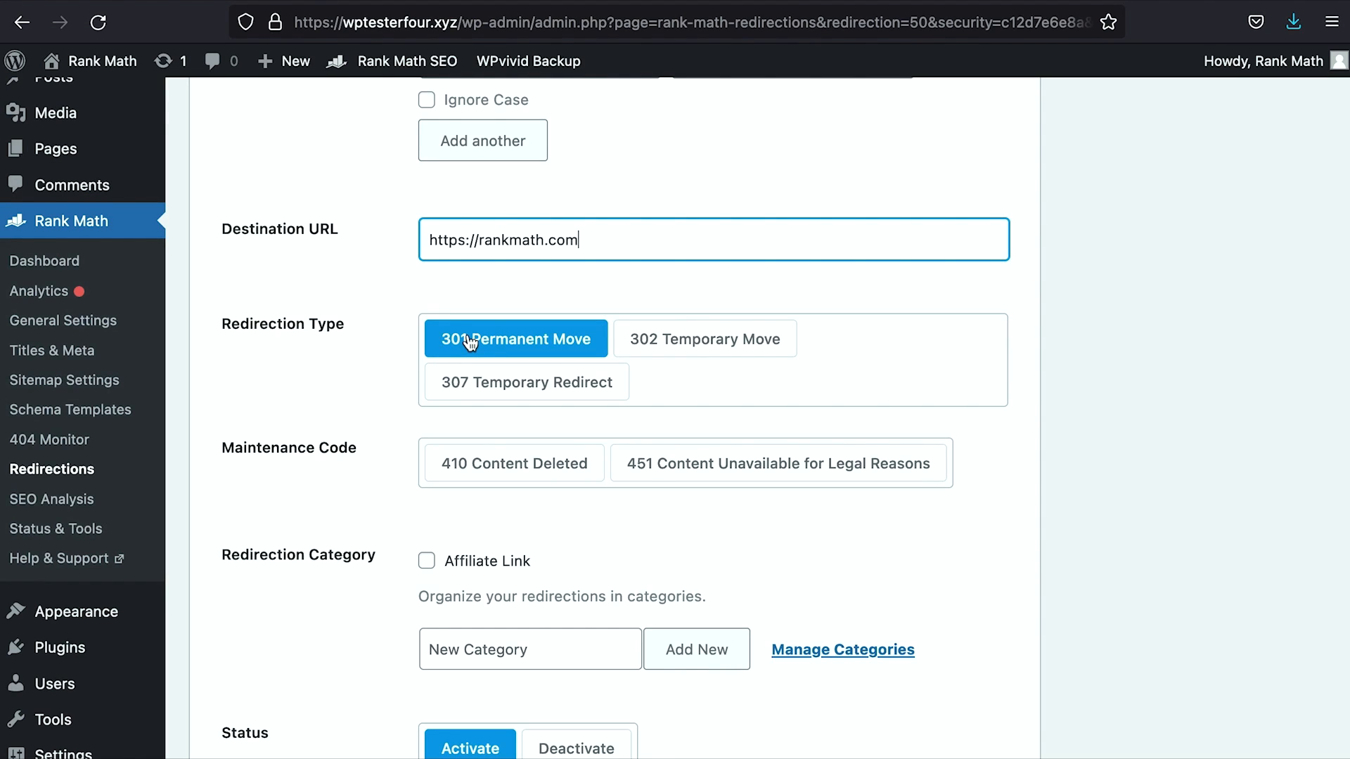
left_click(644, 341)
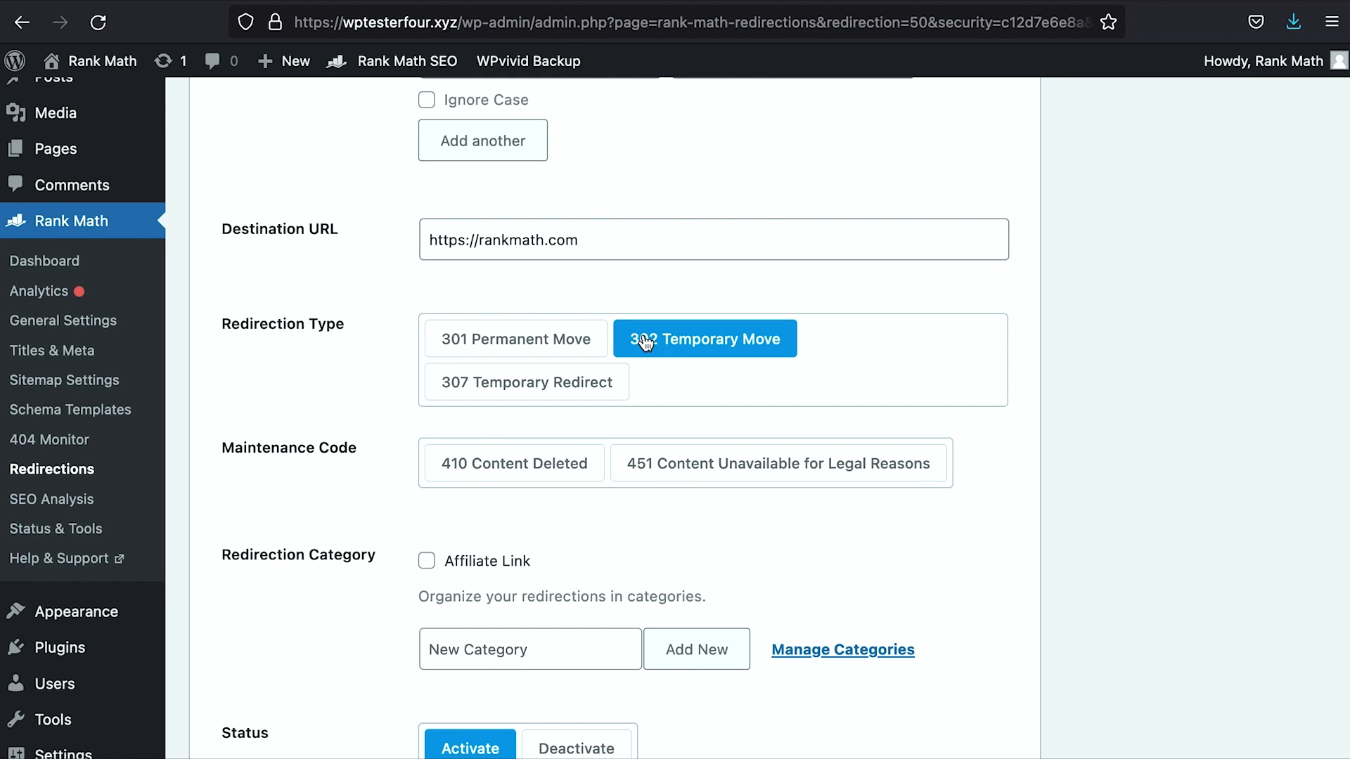
left_click(503, 343)
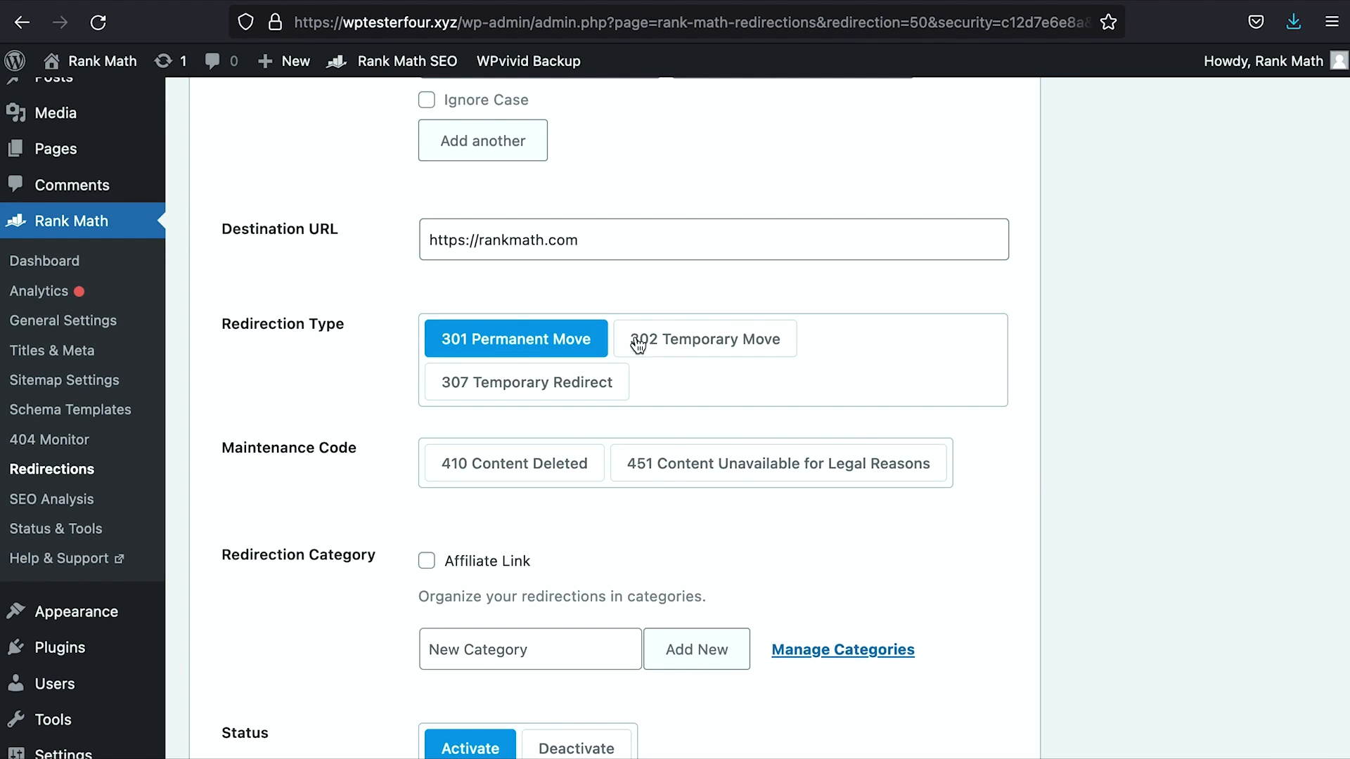
- Assign the Affiliate Link category to the go/rankmath redirection and update it
scroll(638, 344, "down", 3)
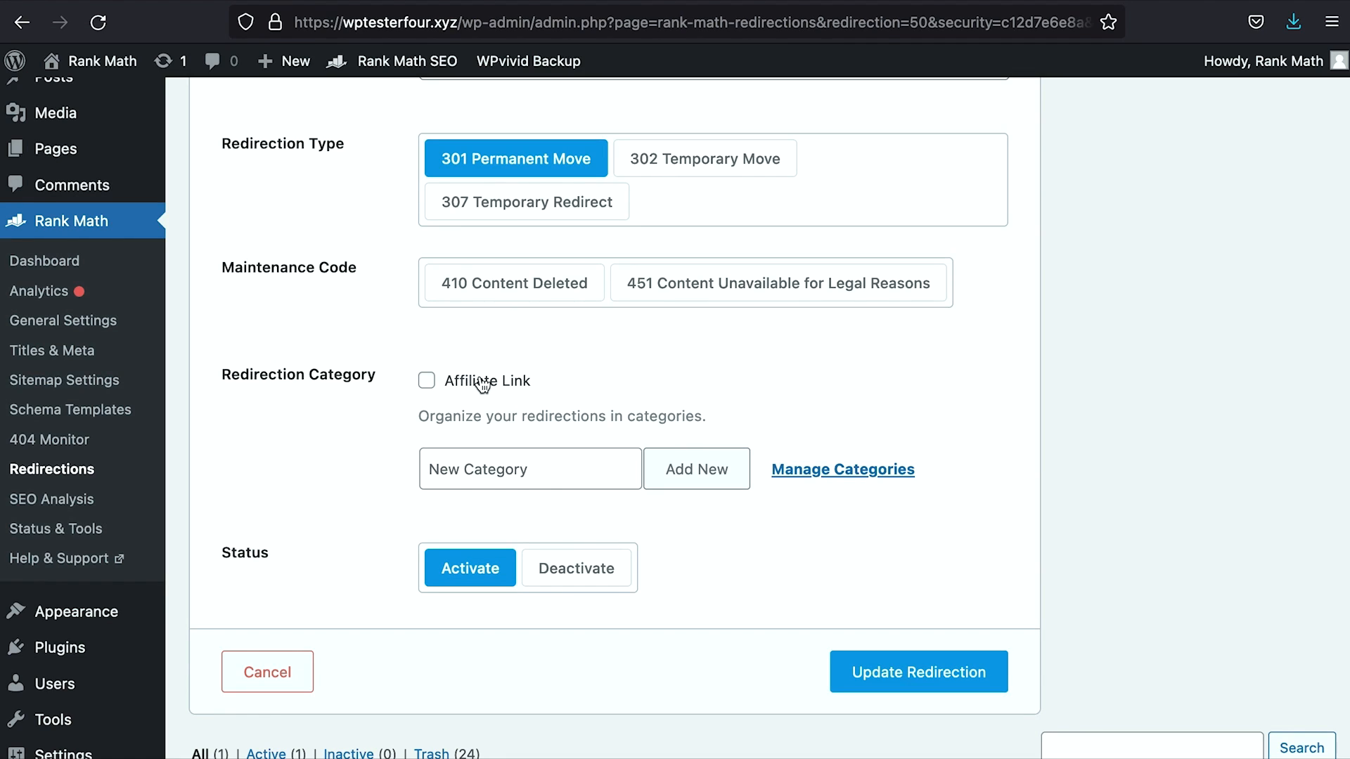
left_click(429, 387)
left_click(430, 467)
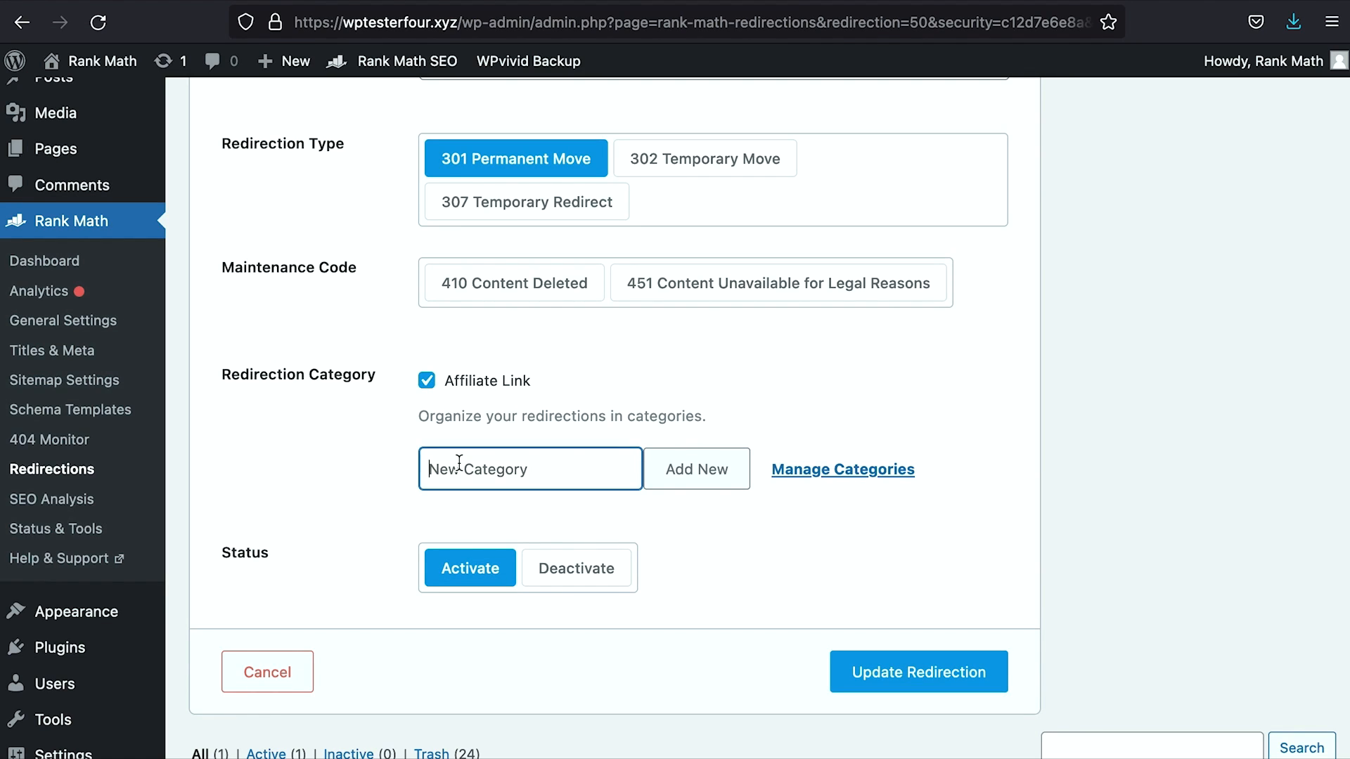
scroll(459, 463, "down", 1)
scroll(459, 462, "down", 2)
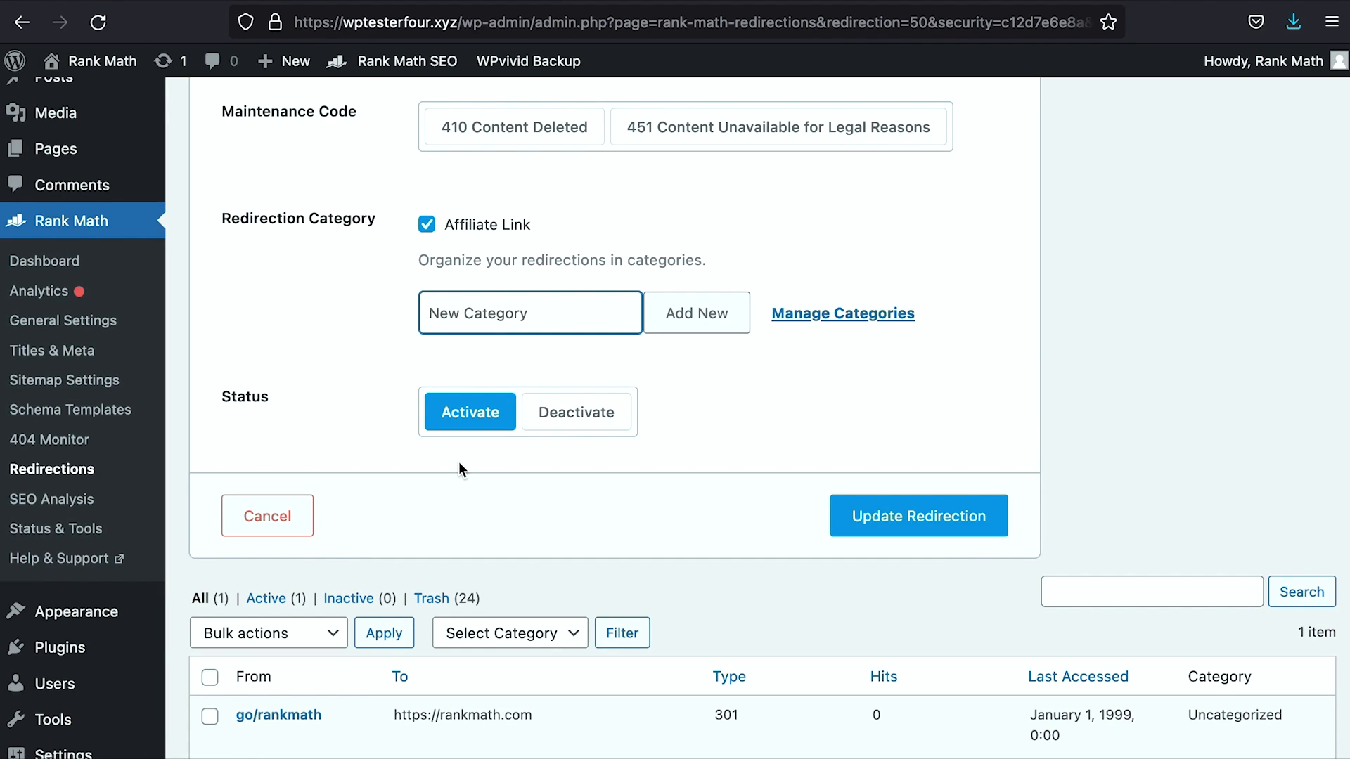
left_click(864, 518)
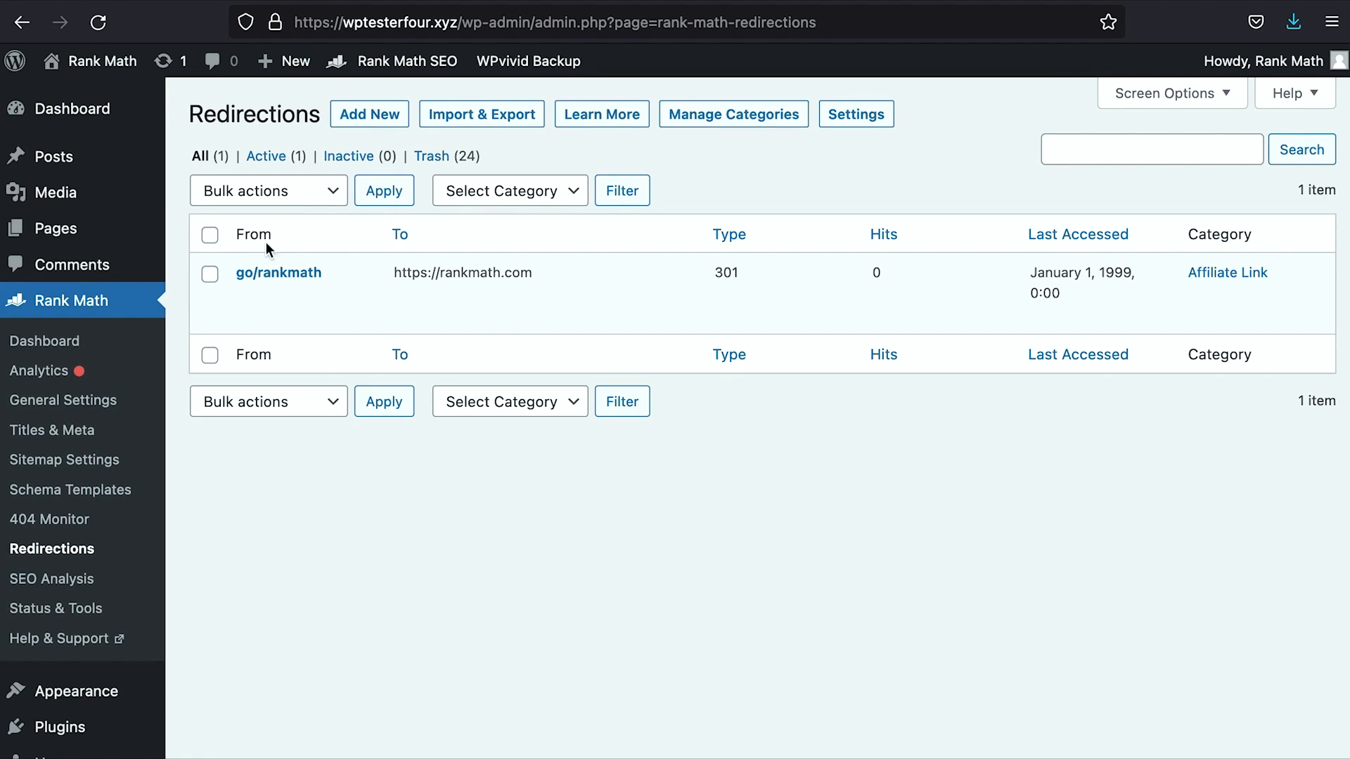
- Copy the go/rankmath redirection's link and apply it to the Click Here text in the Rank Math Review post
mouse_move(326, 275)
right_click(265, 278)
left_click(330, 435)
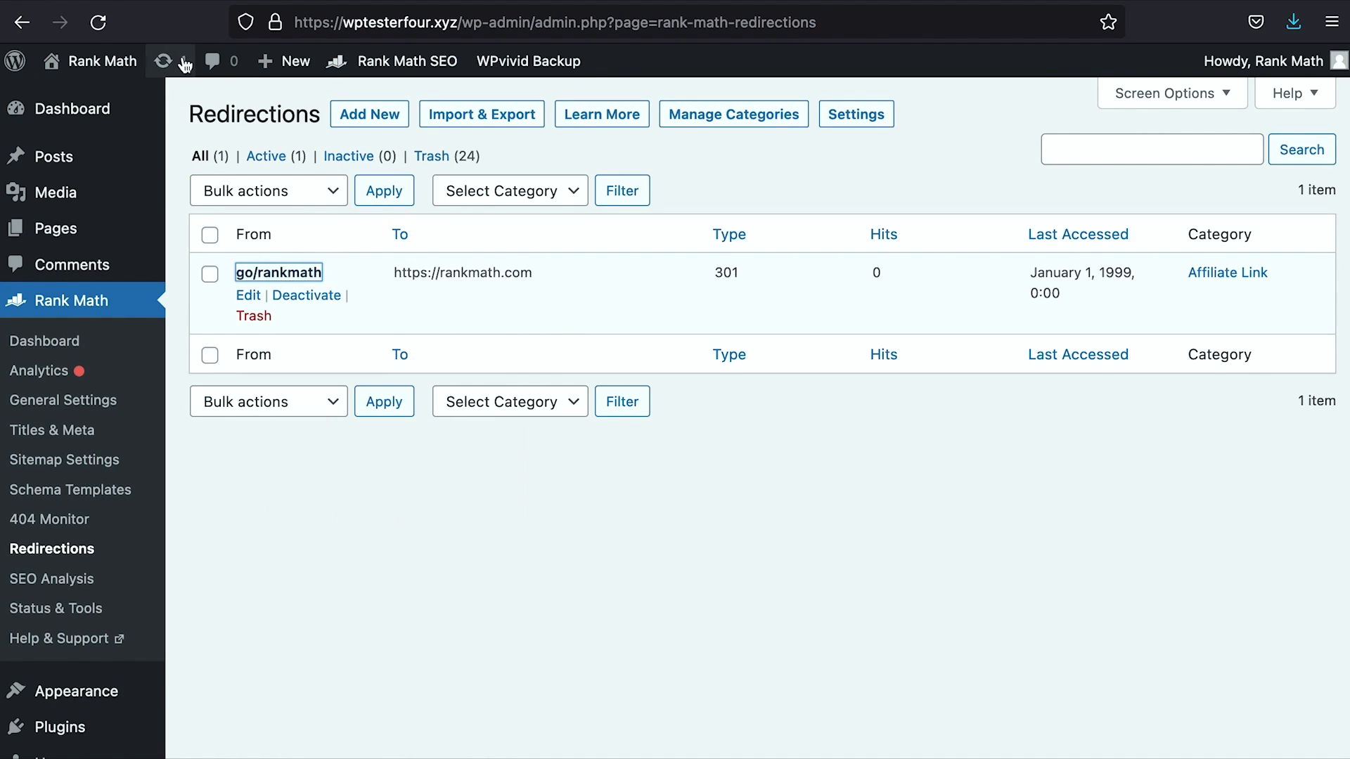
left_click(307, 2)
left_click(409, 288)
key("ctrl+v")
left_click(476, 405)
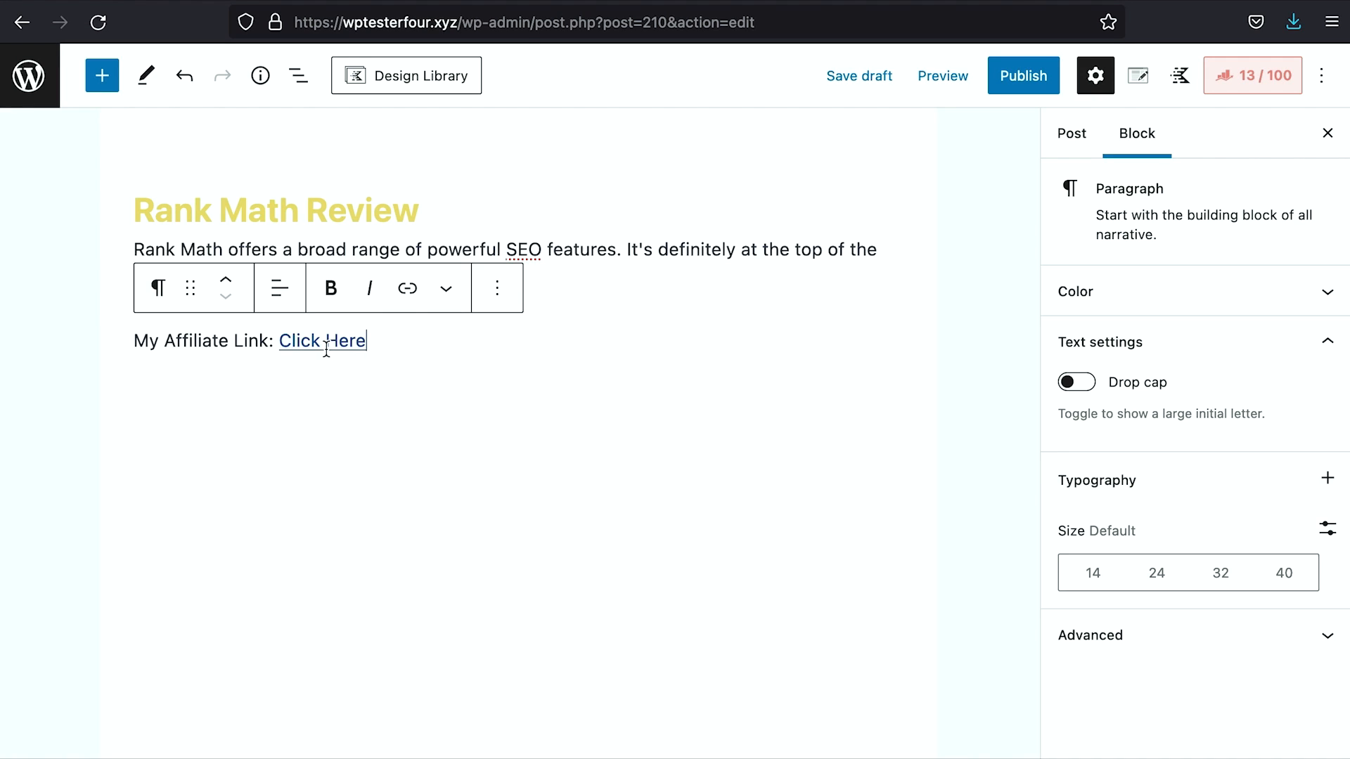
- Open the go/rankmath redirection's destination URL for editing, and return to the Click Here link in the post
left_click(105, 2)
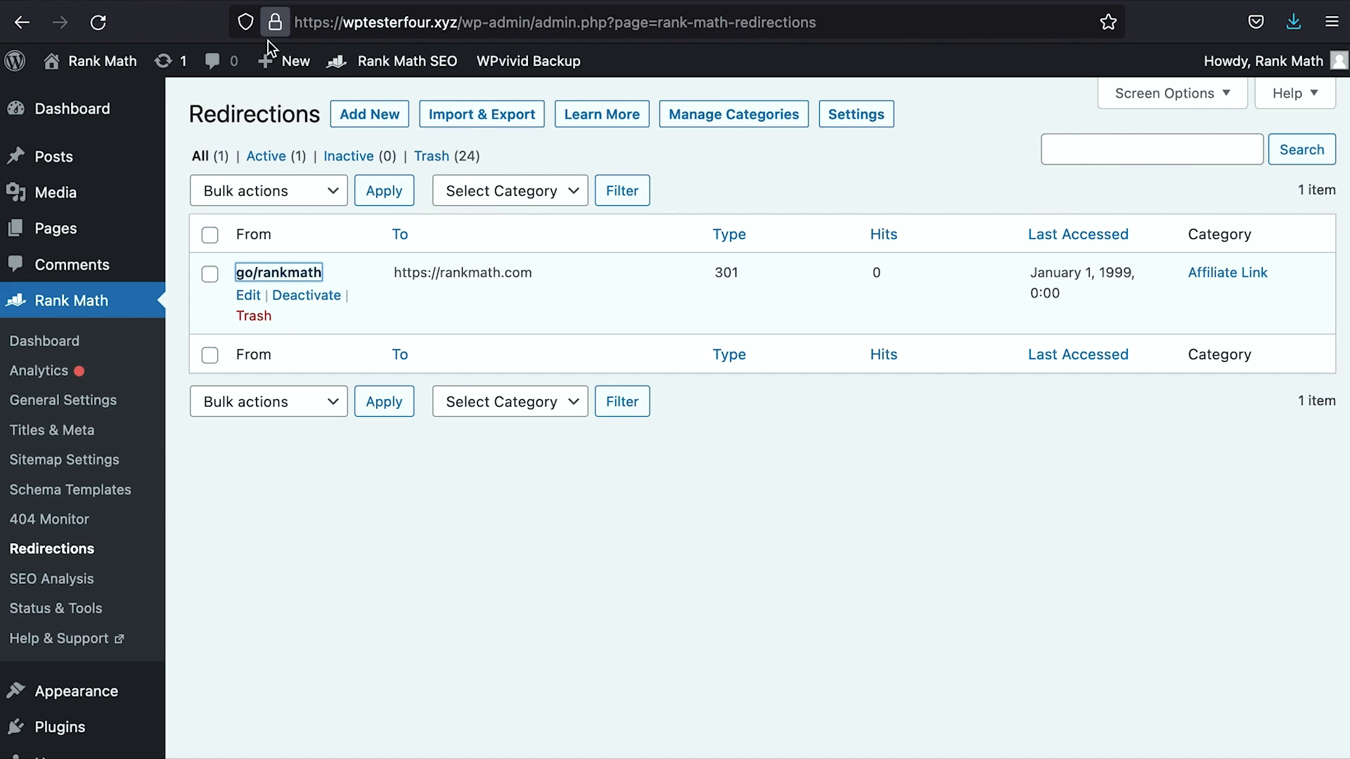
left_click(260, 293)
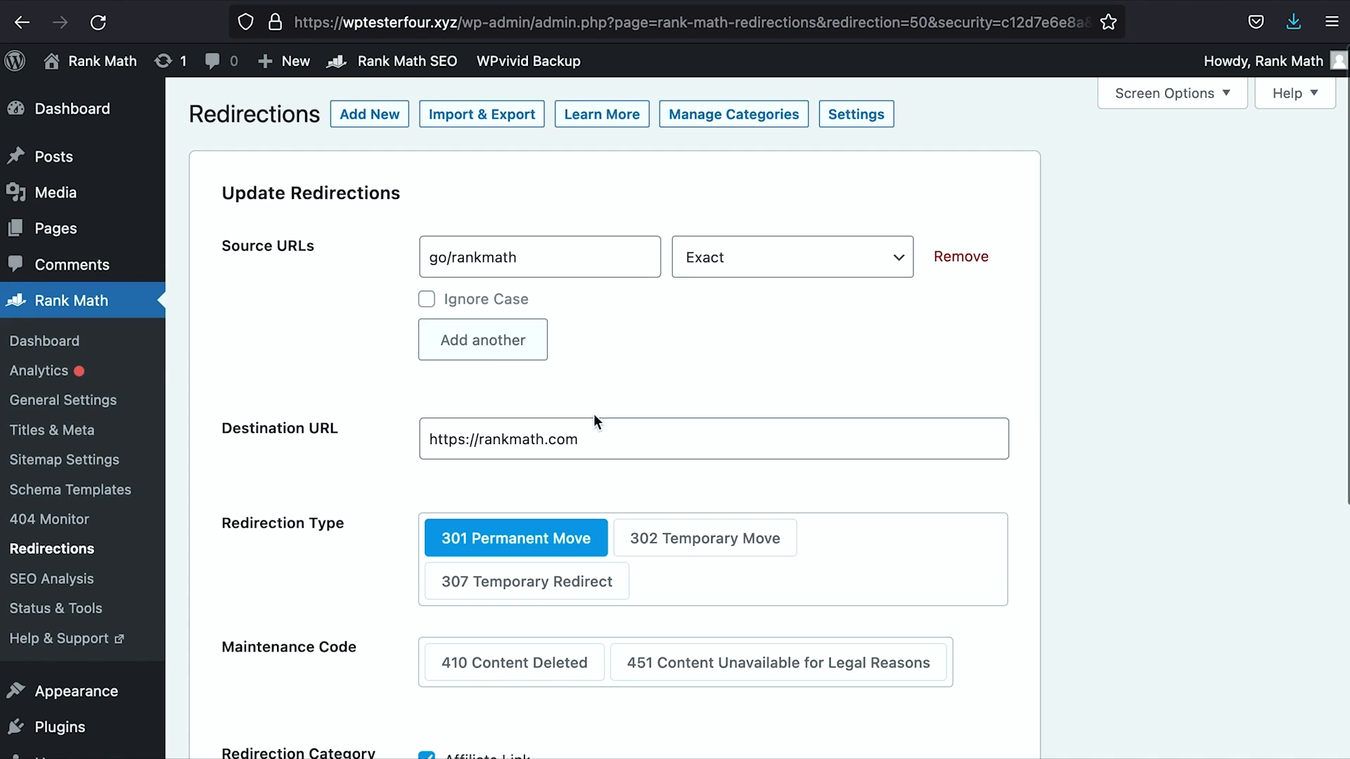
left_click(604, 438)
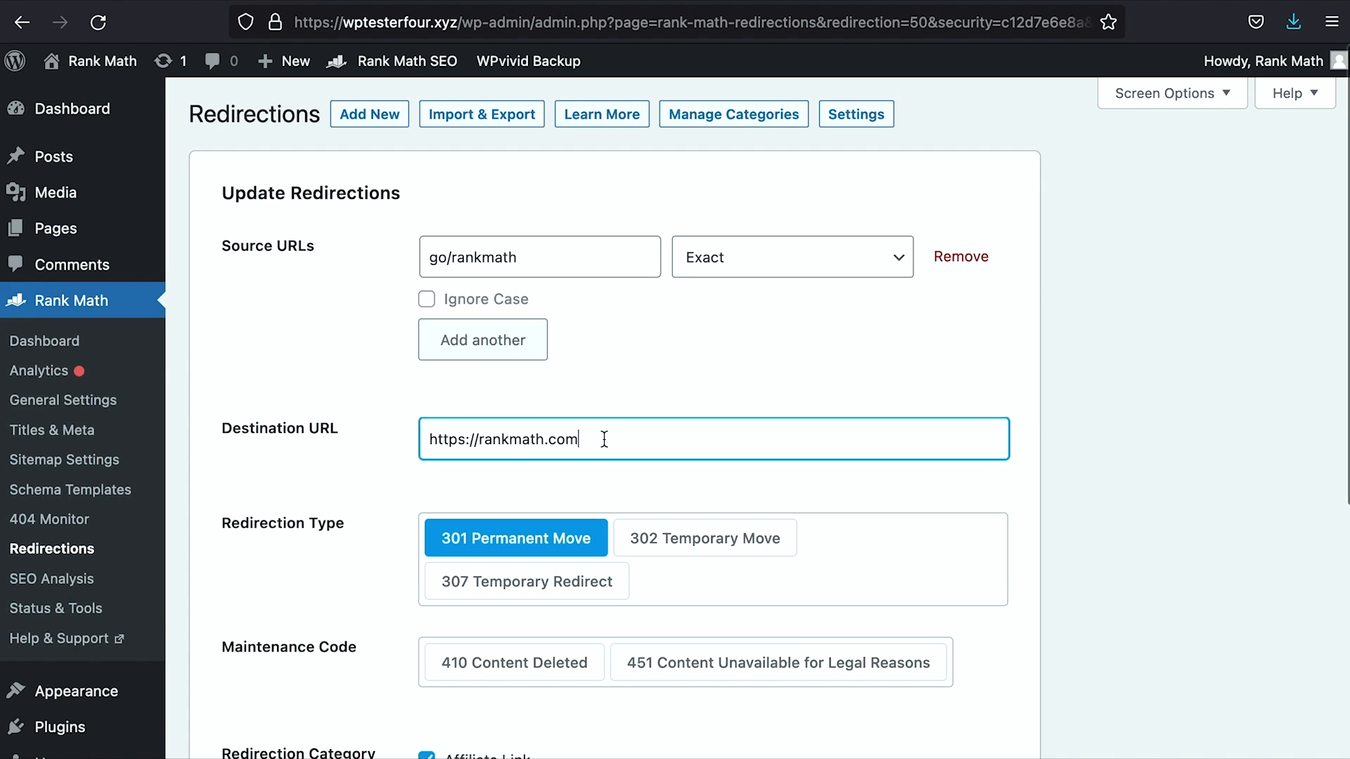
left_click(160, 3)
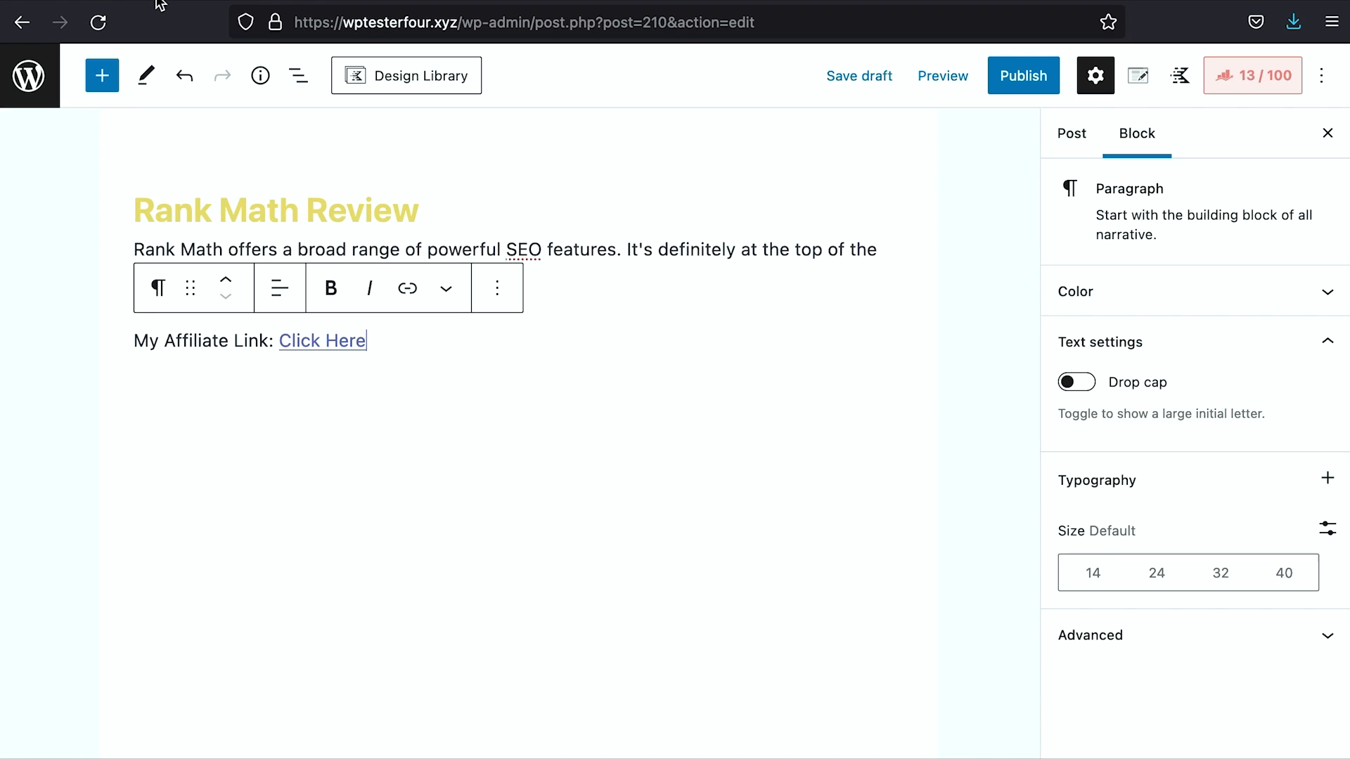
left_click(291, 342)
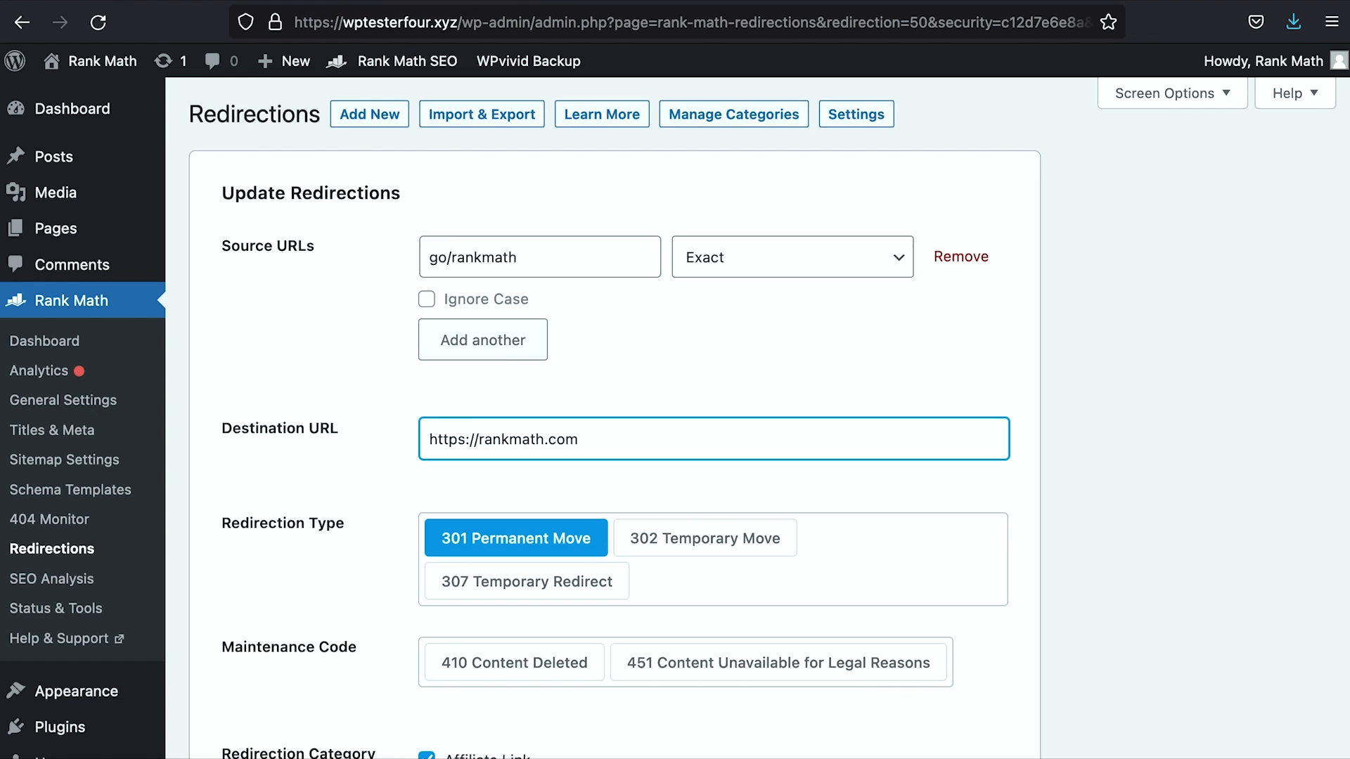
- Set the Affiliate Link Prefix to /go/ in Rank Math's general link settings and save the changes
left_click(60, 400)
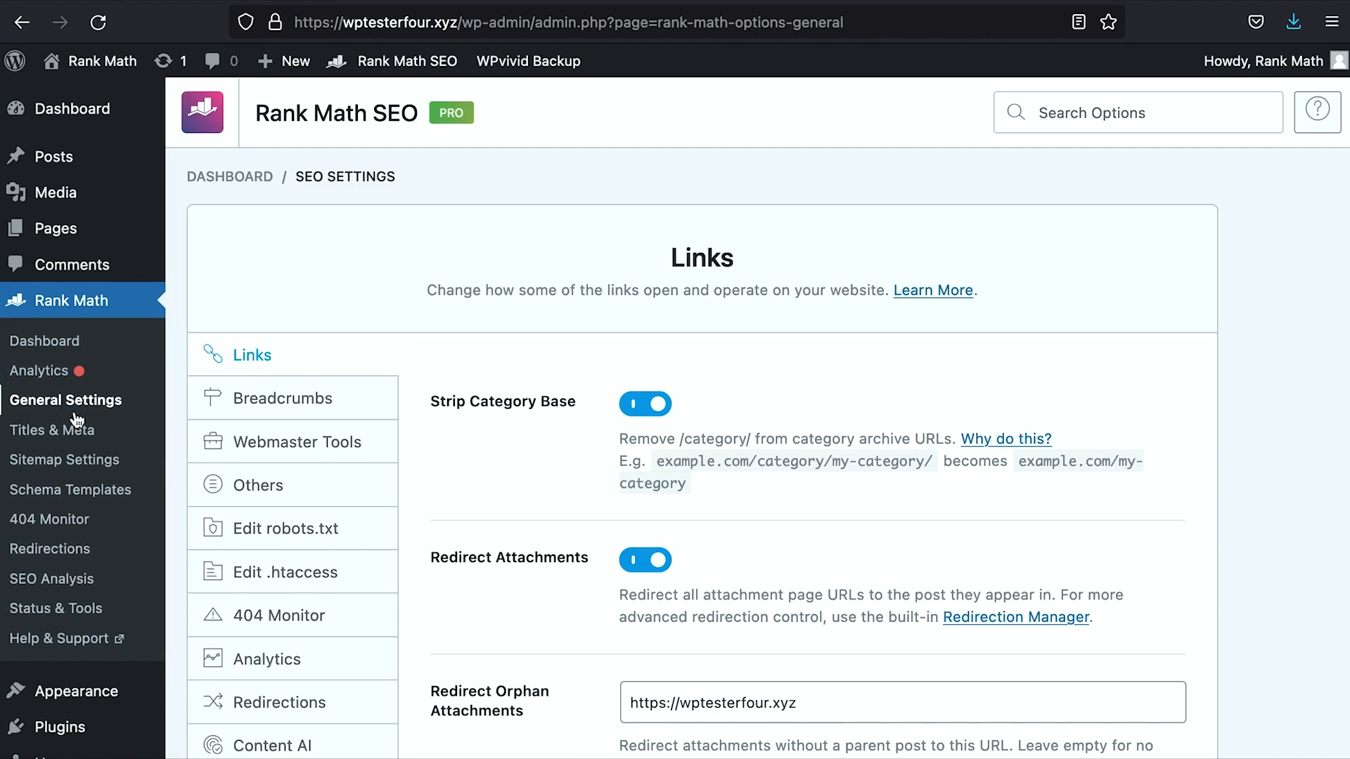
scroll(583, 478, "down", 10)
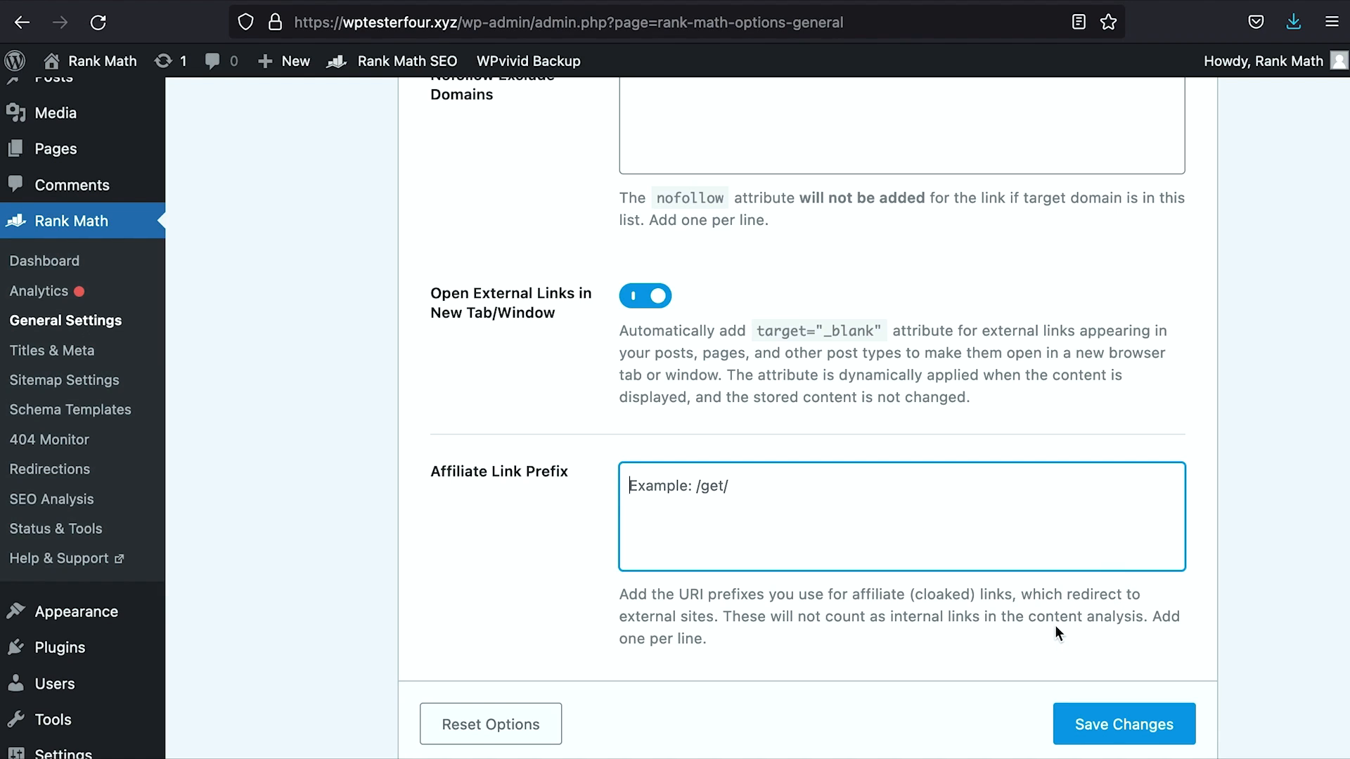
type("/go/")
left_click_drag(729, 494, 550, 490)
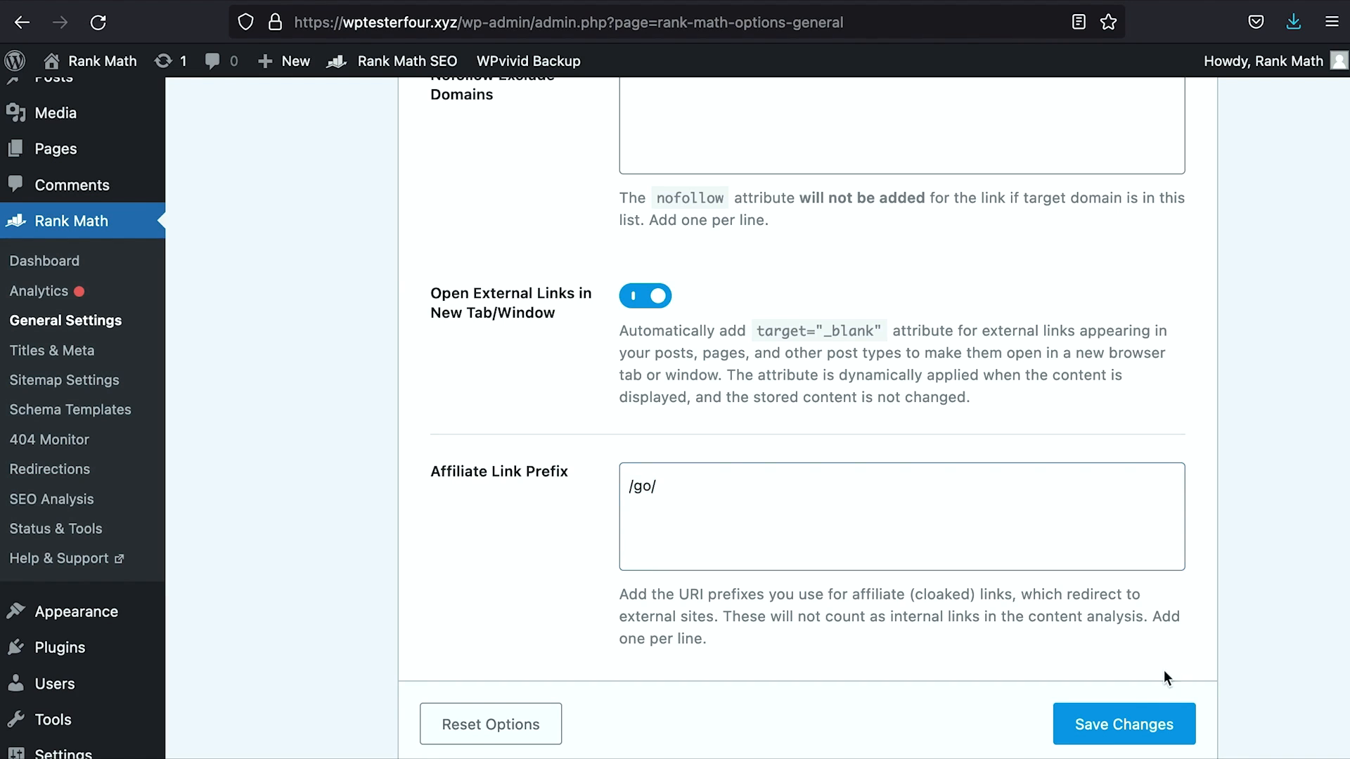
left_click(1124, 724)
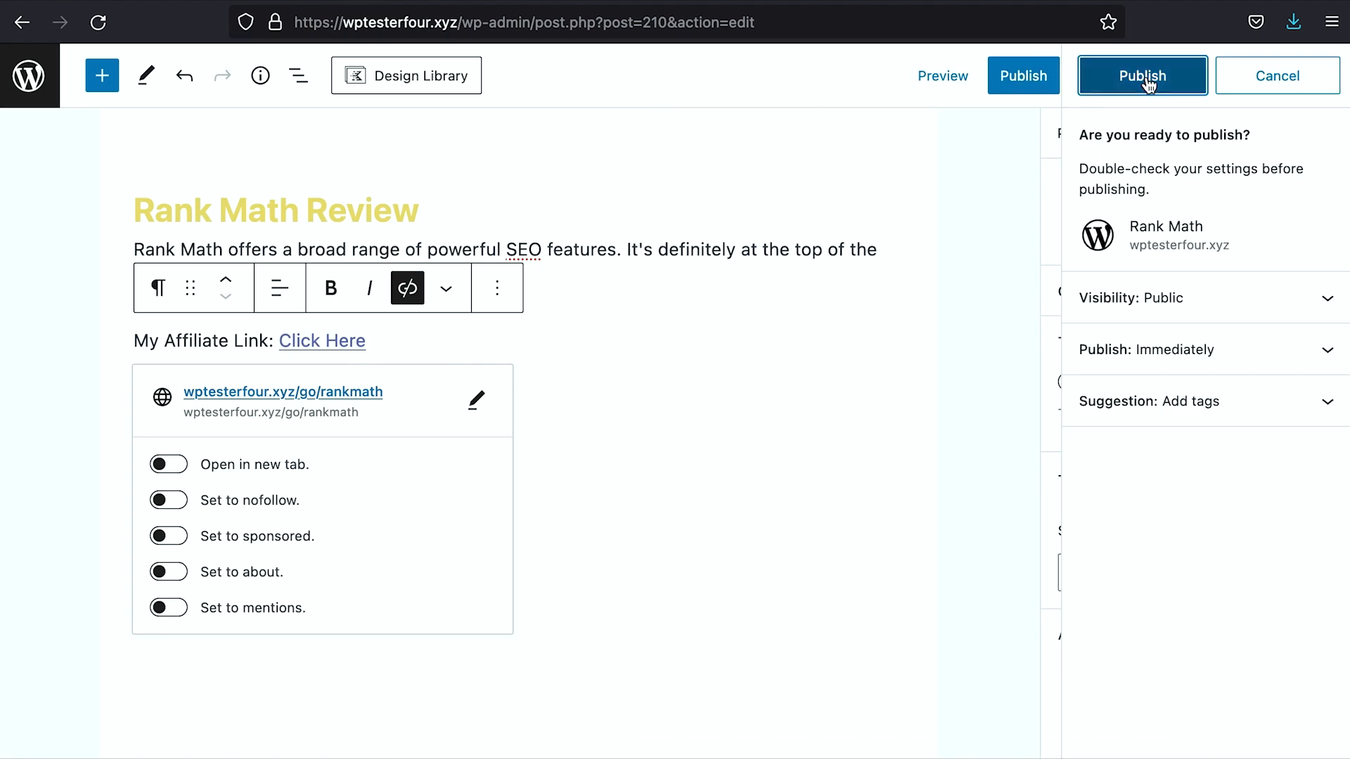
- Publish the Rank Math Review post and inspect the HTML of its affiliate link paragraph on the live page
left_click(1144, 75)
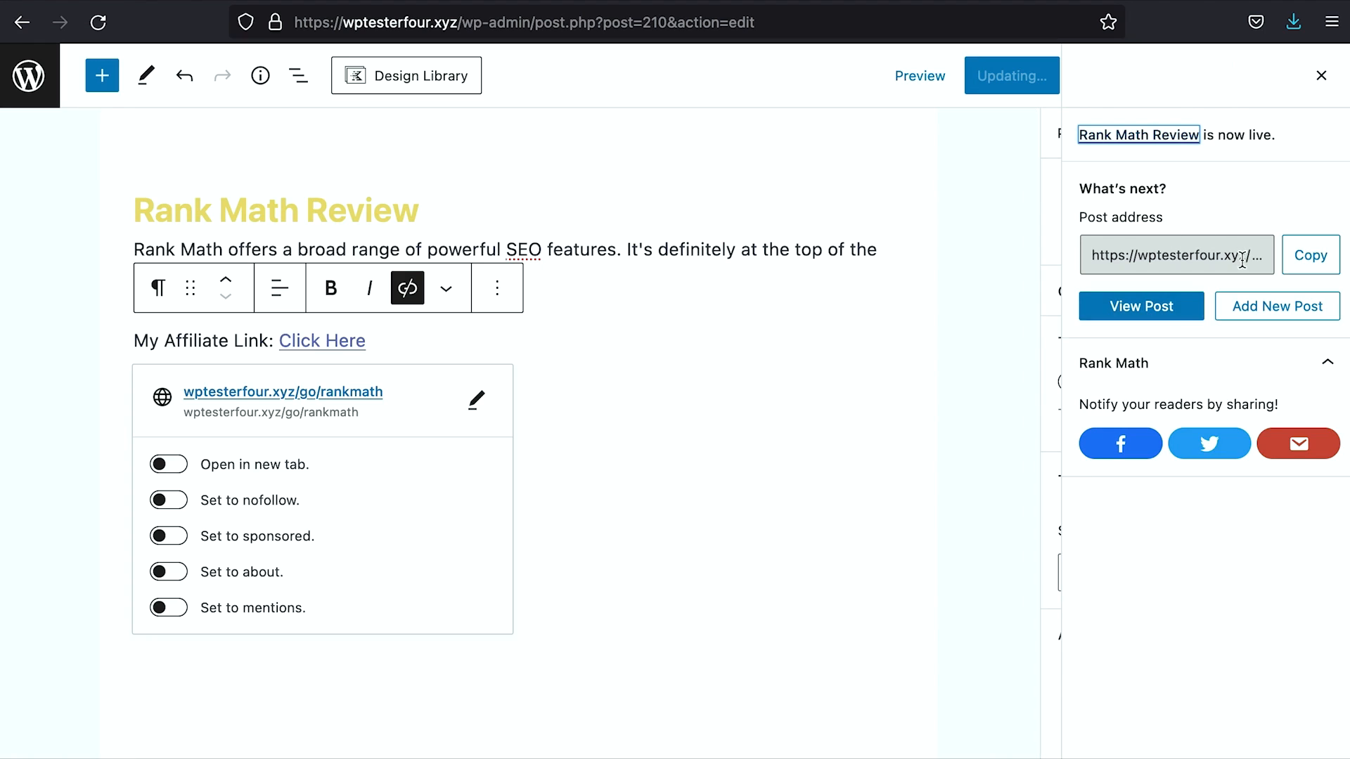
right_click(1092, 309)
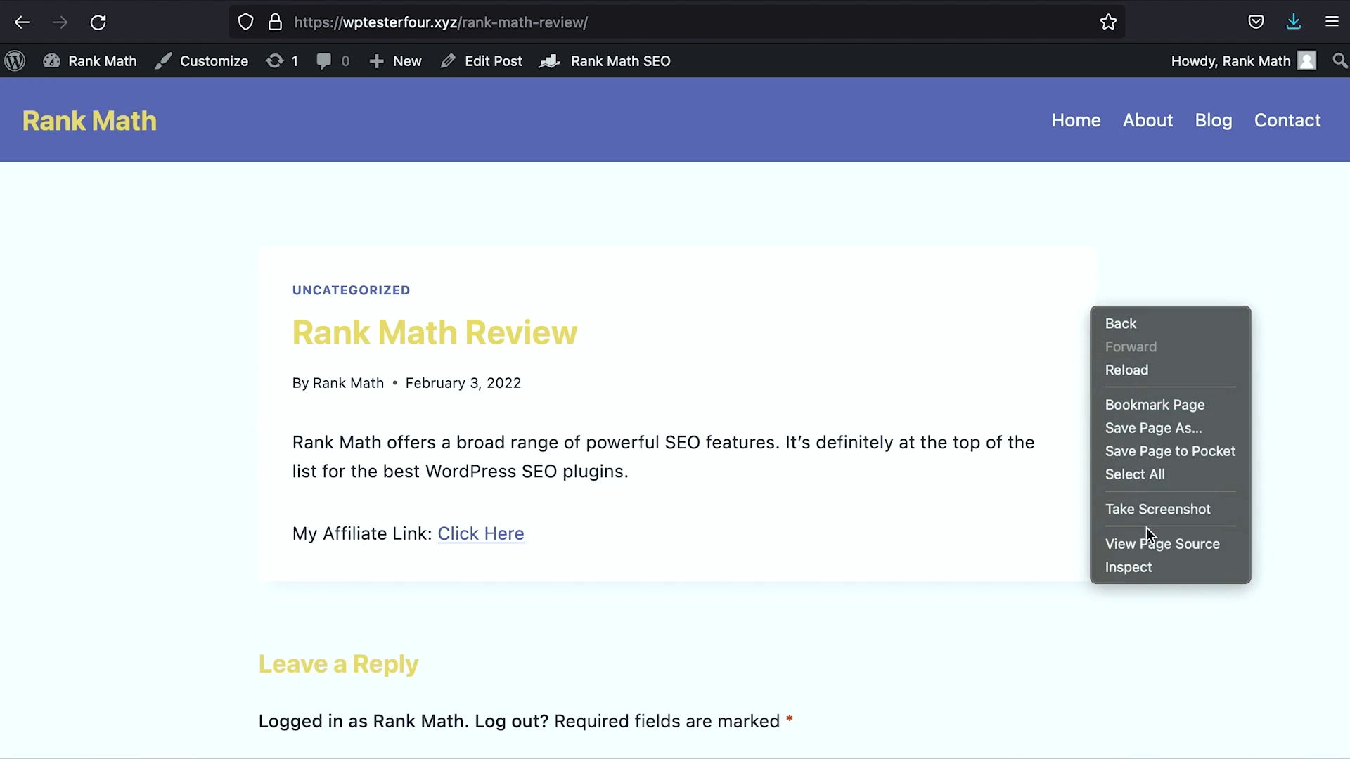
left_click(1149, 568)
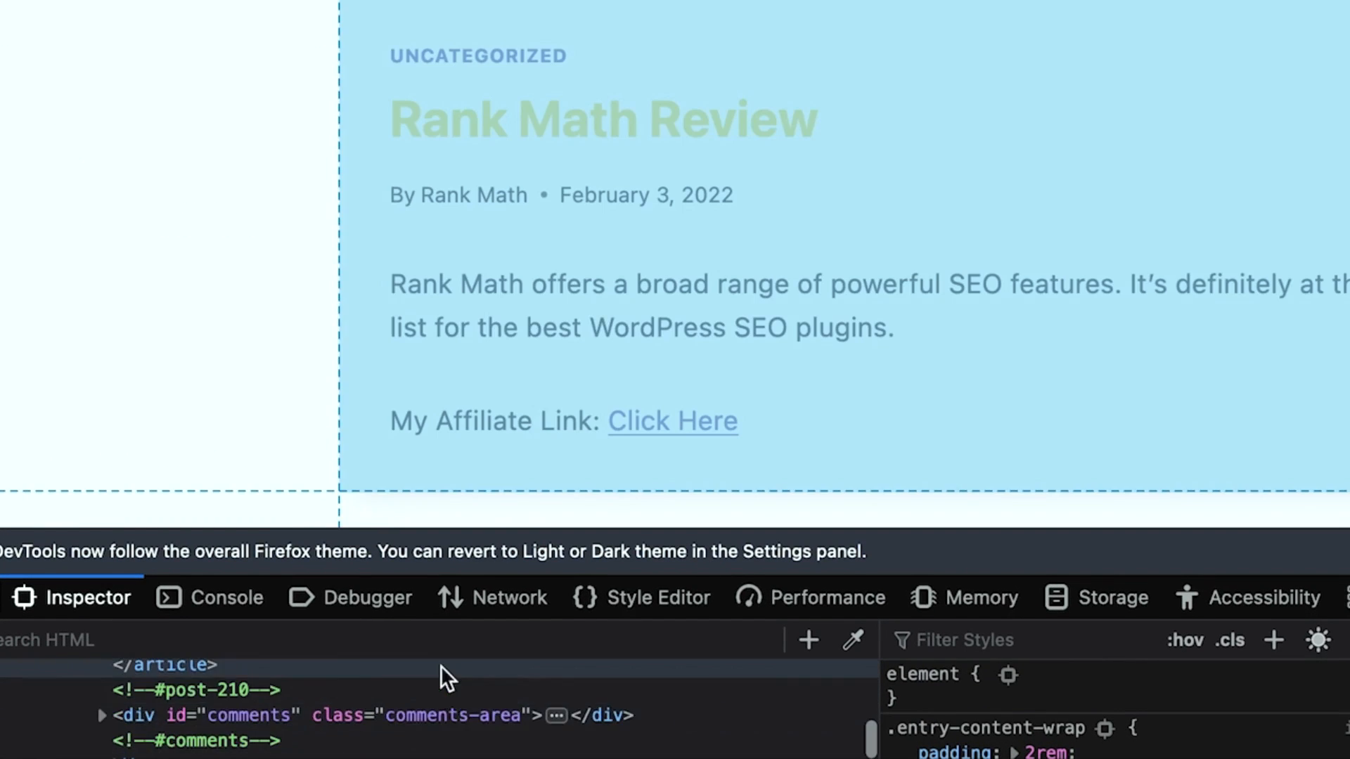
scroll(422, 678, "up", 3)
left_click(139, 718)
scroll(145, 735, "down", 1)
left_click(153, 742)
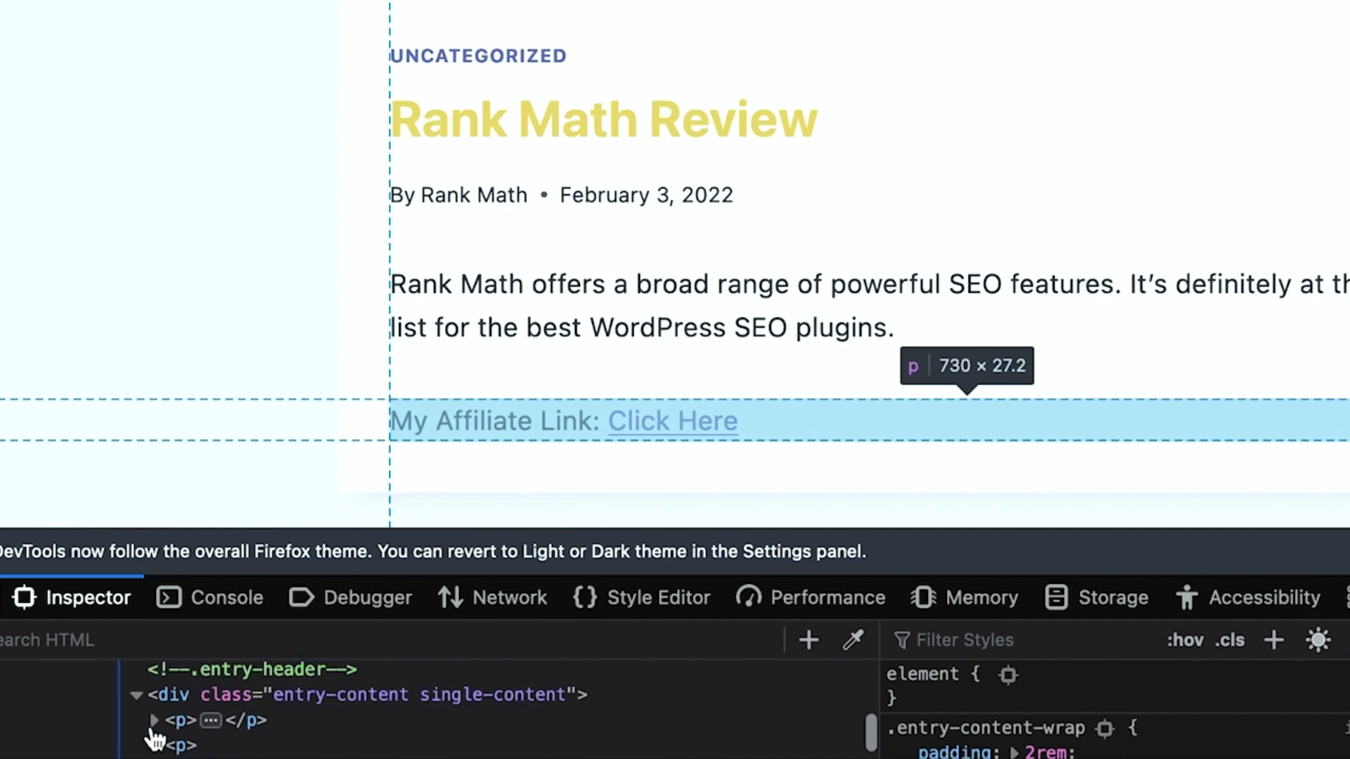
scroll(161, 732, "down", 2)
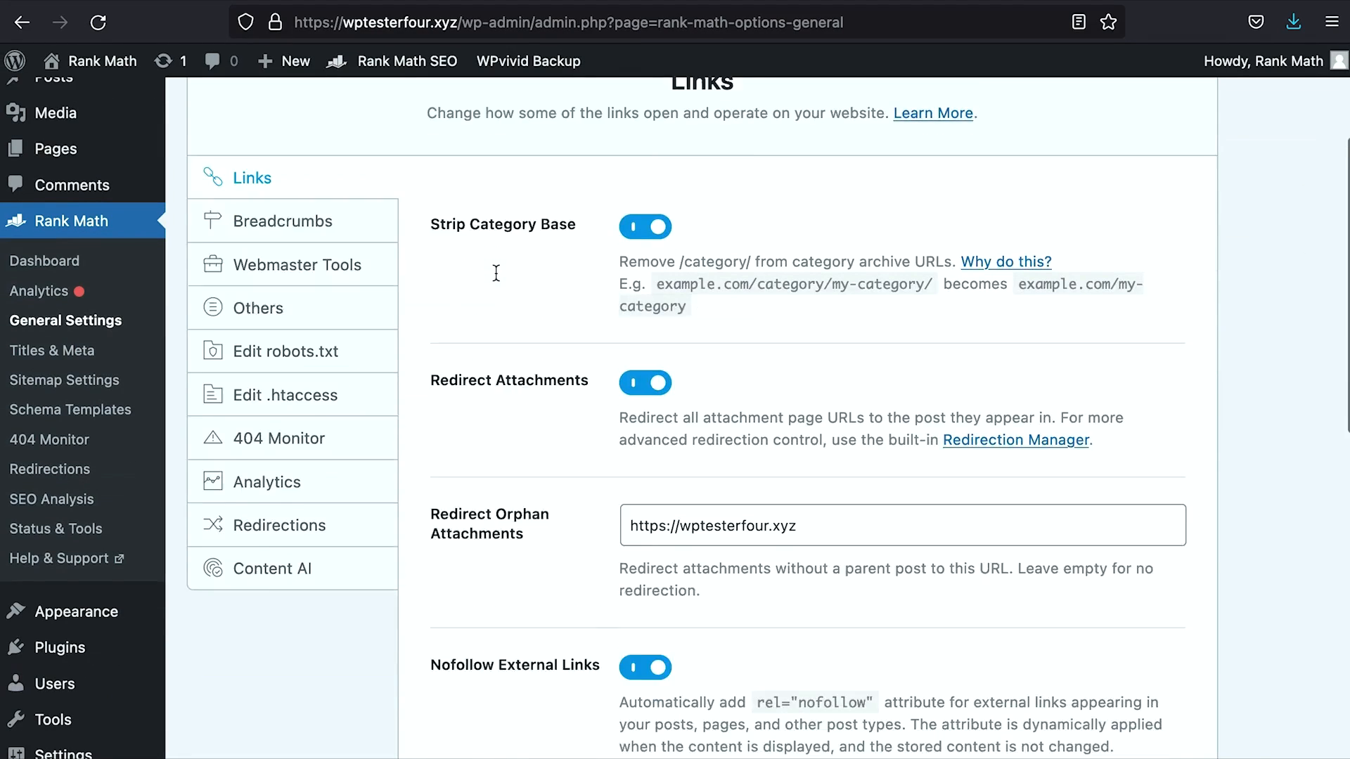
- Review the nofollow link settings and enter wptesterfour.xyz/go/ in Nofollow Domains
scroll(506, 281, "down", 5)
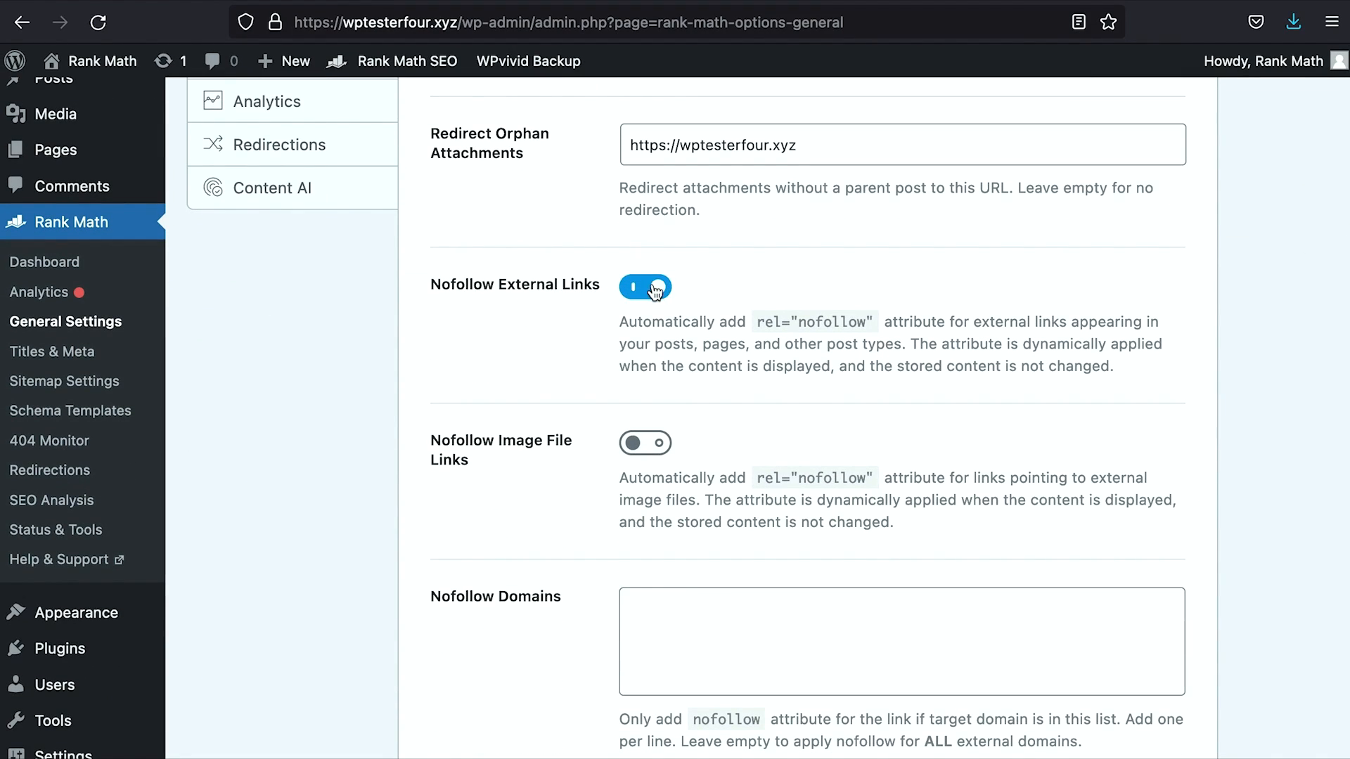
scroll(632, 422, "down", 10)
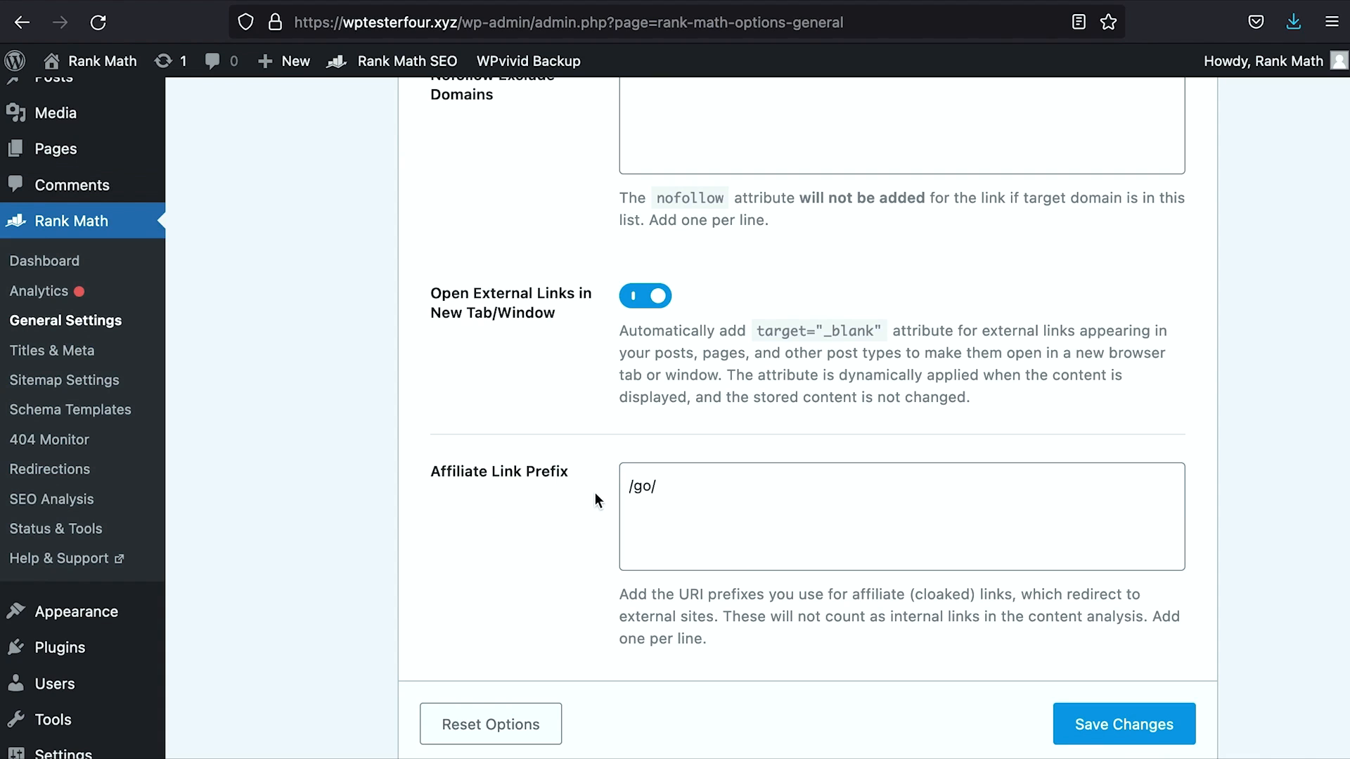
scroll(595, 496, "up", 8)
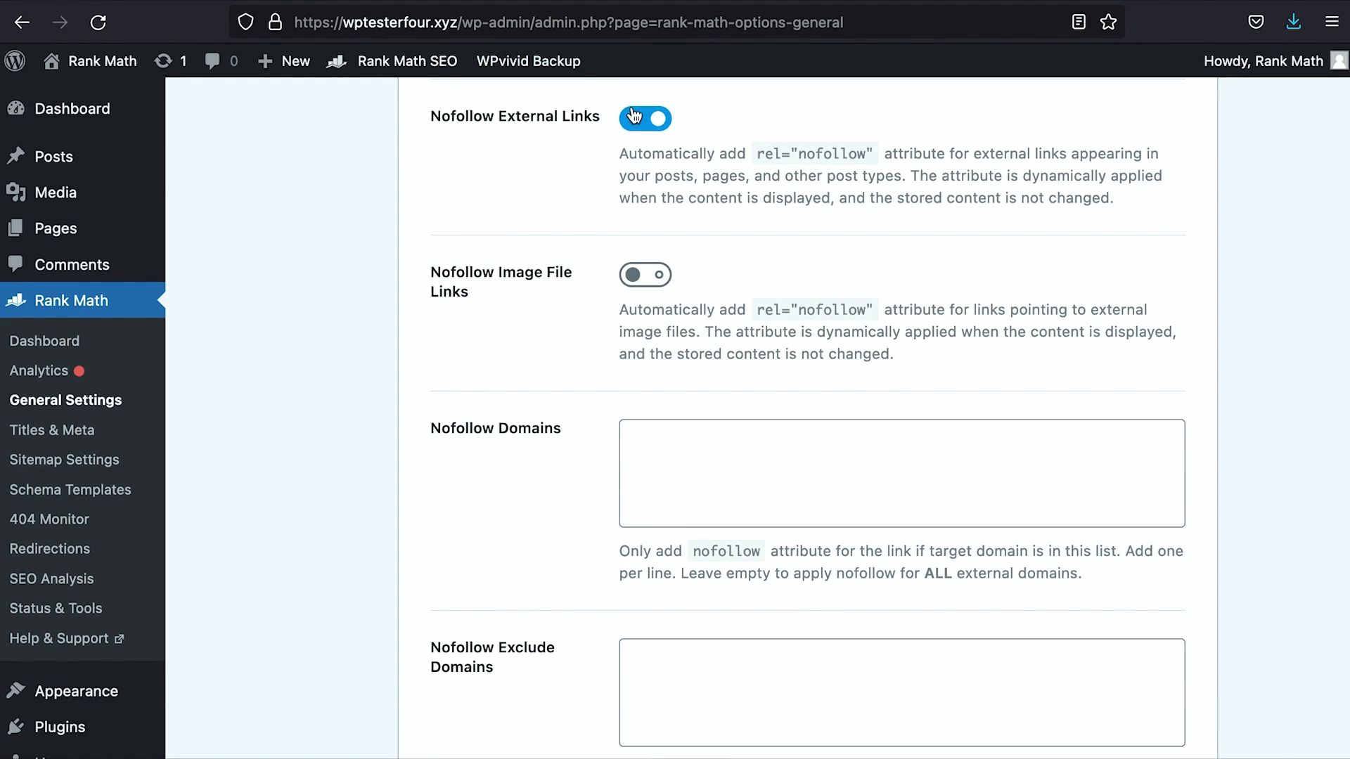
left_click(716, 450)
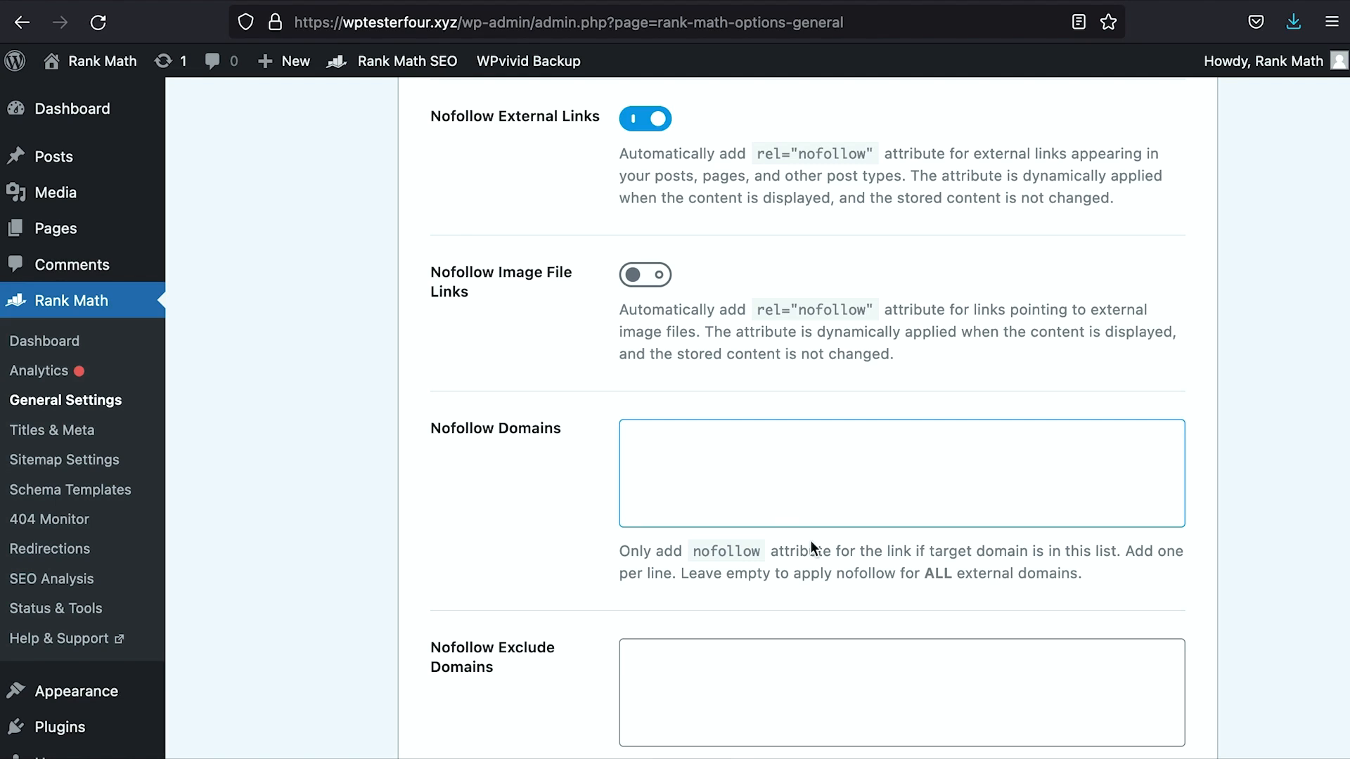
left_click_drag(925, 573, 1055, 573)
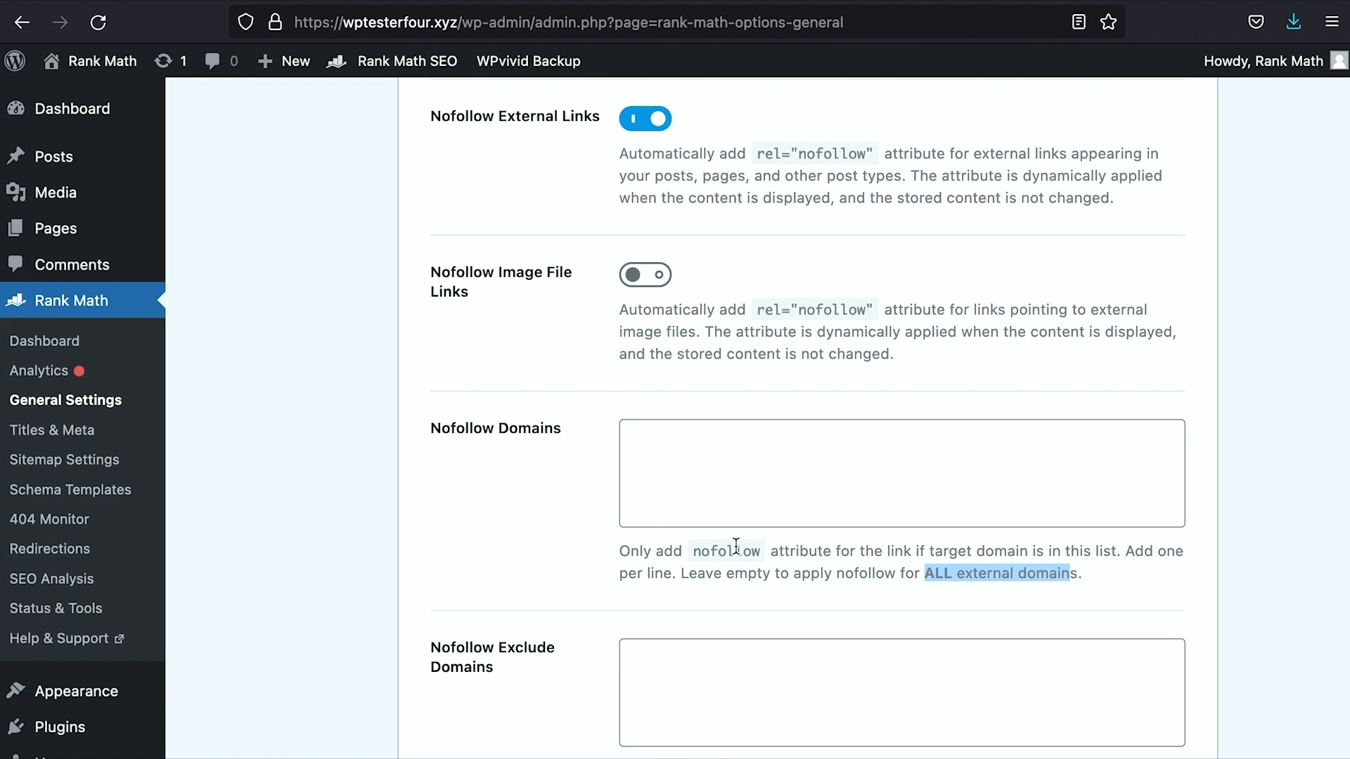
left_click(692, 467)
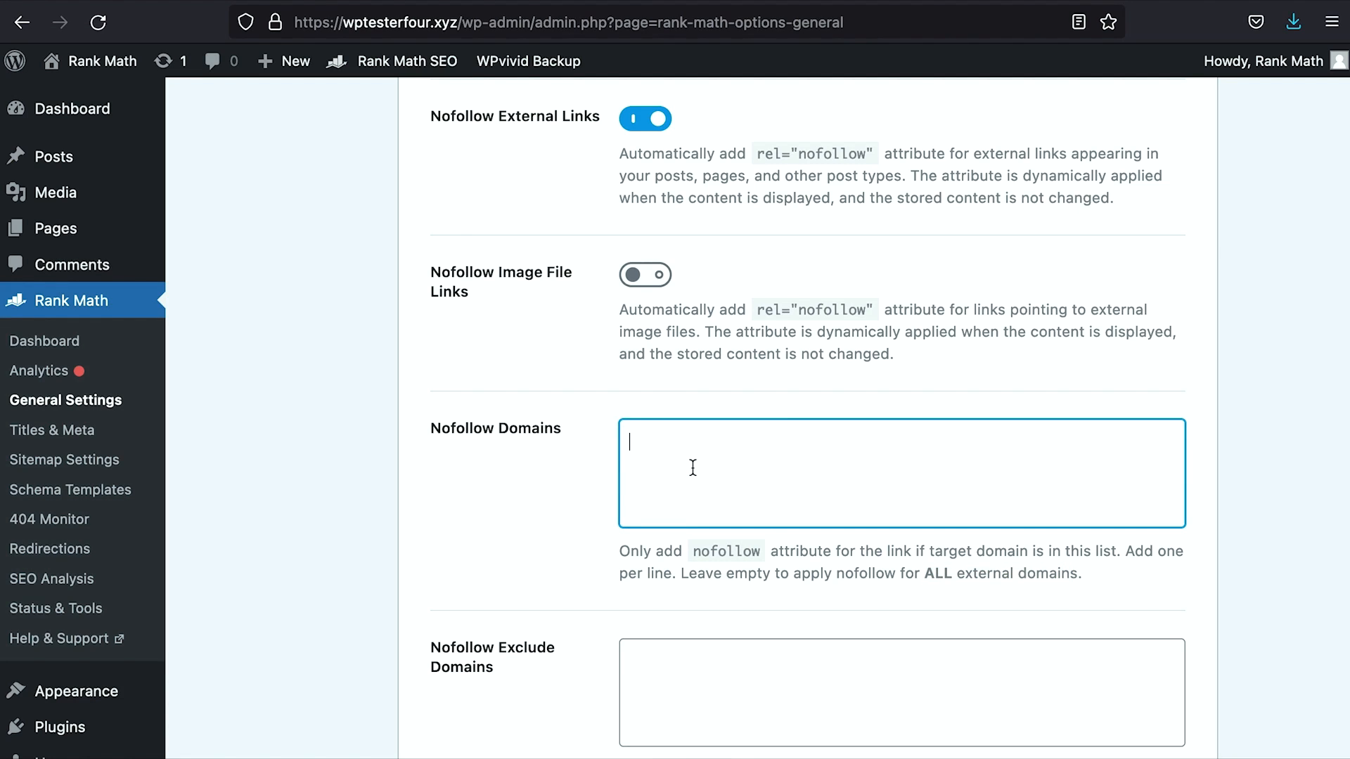
type("wptesterfour.xyz/go")
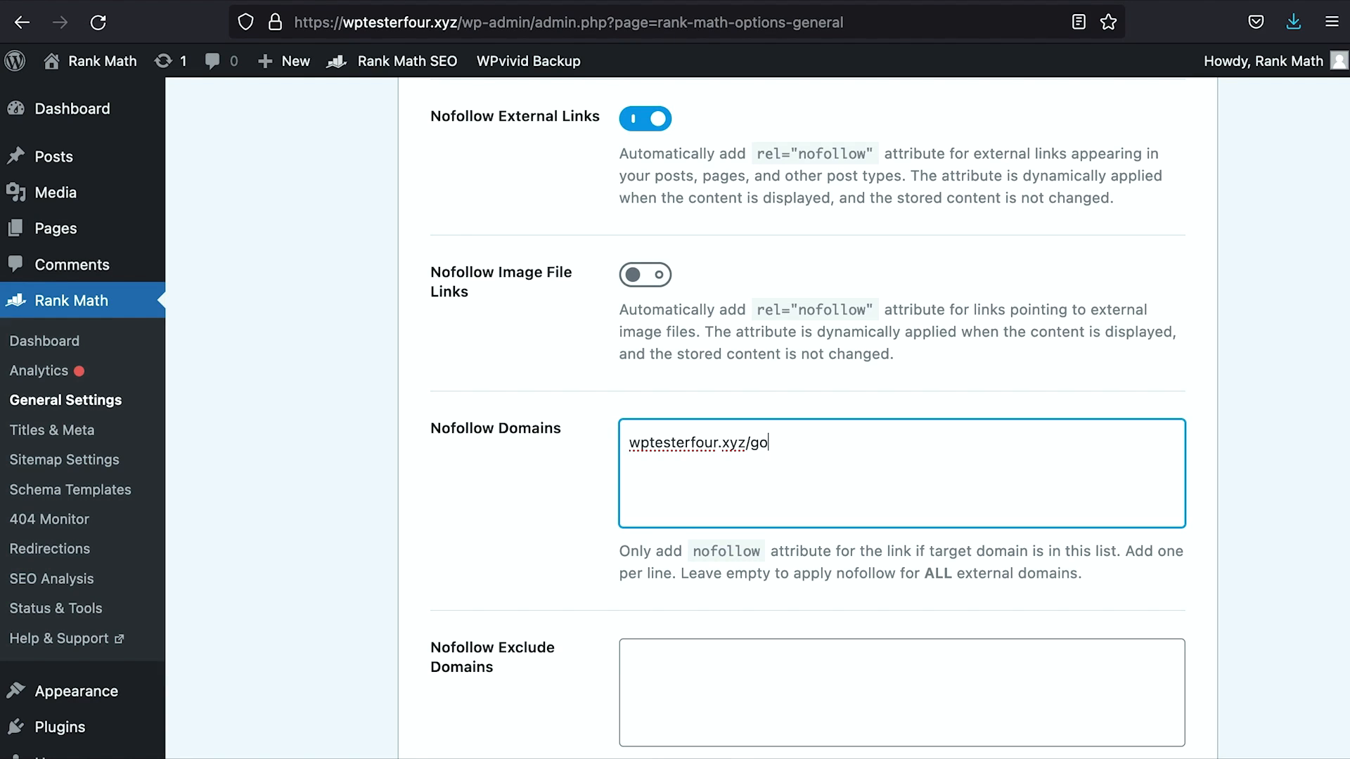
type("/")
left_click_drag(806, 443, 751, 443)
scroll(787, 545, "down", 10)
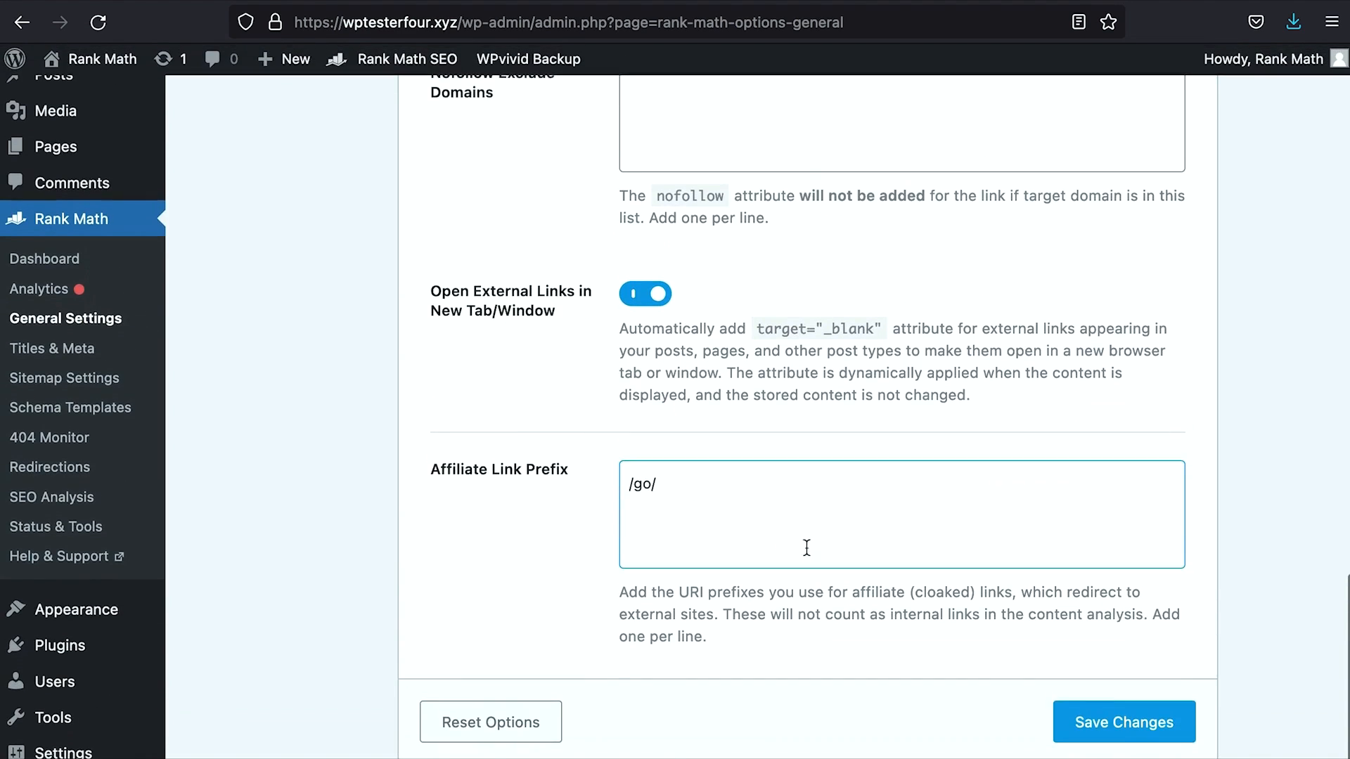